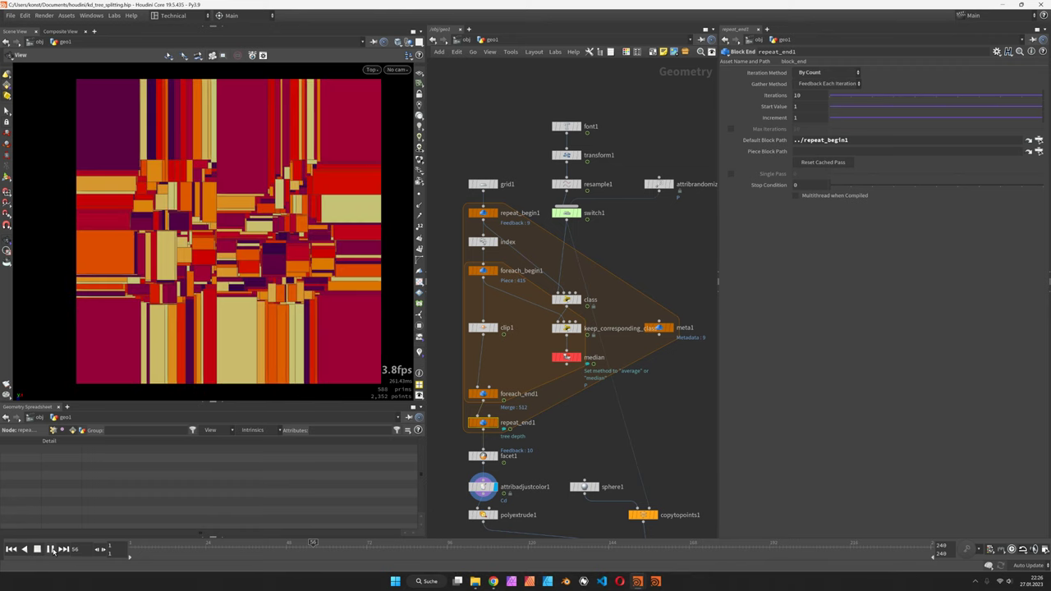
Step: Stop playback and cycle the display through grid, random points, switch and coloured-rectangle outputs
left_click(47, 549)
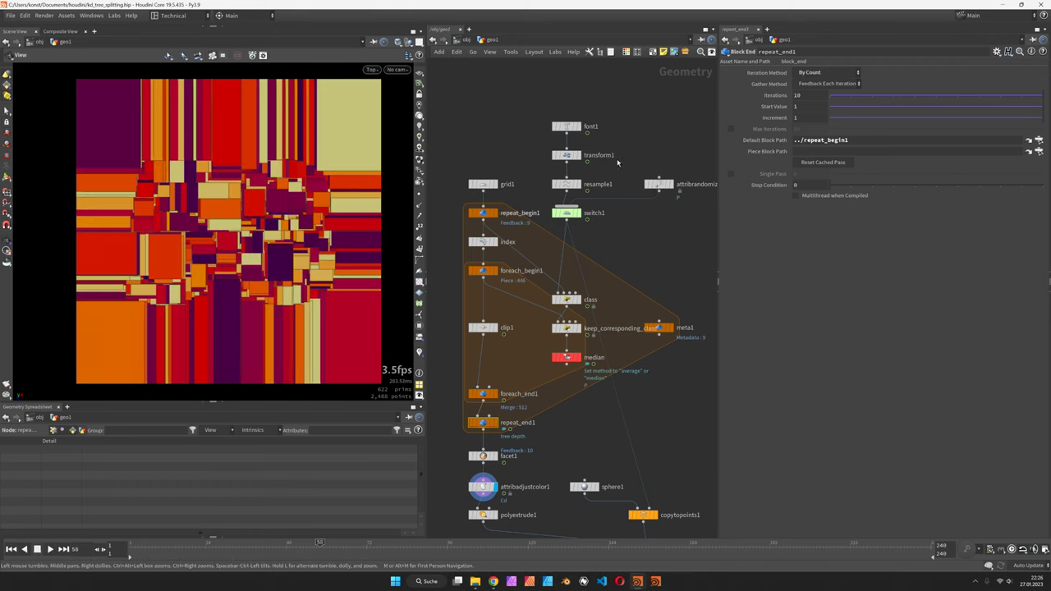
left_click(670, 187)
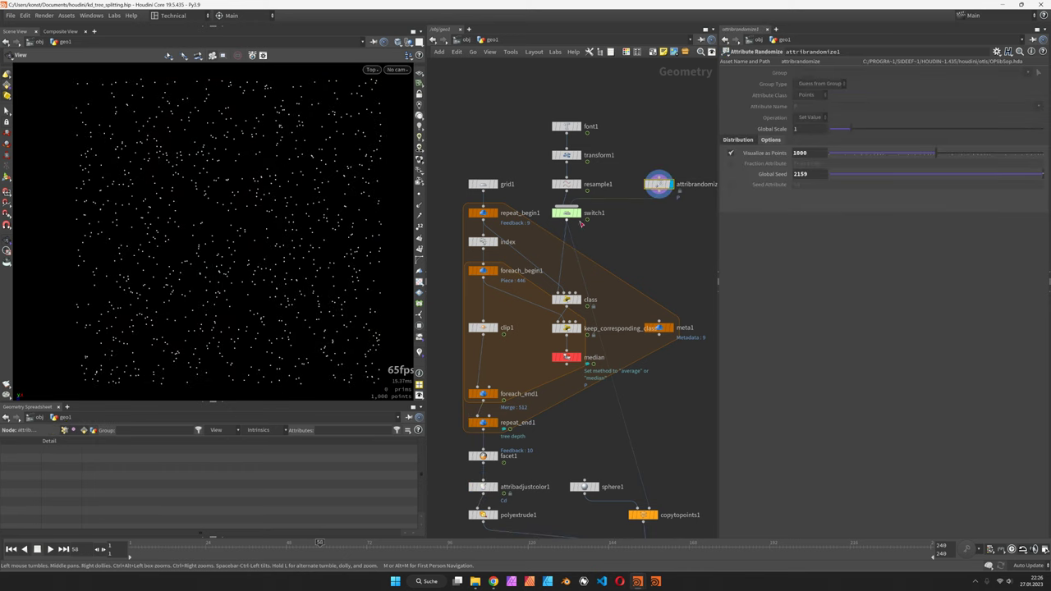
left_click(572, 185)
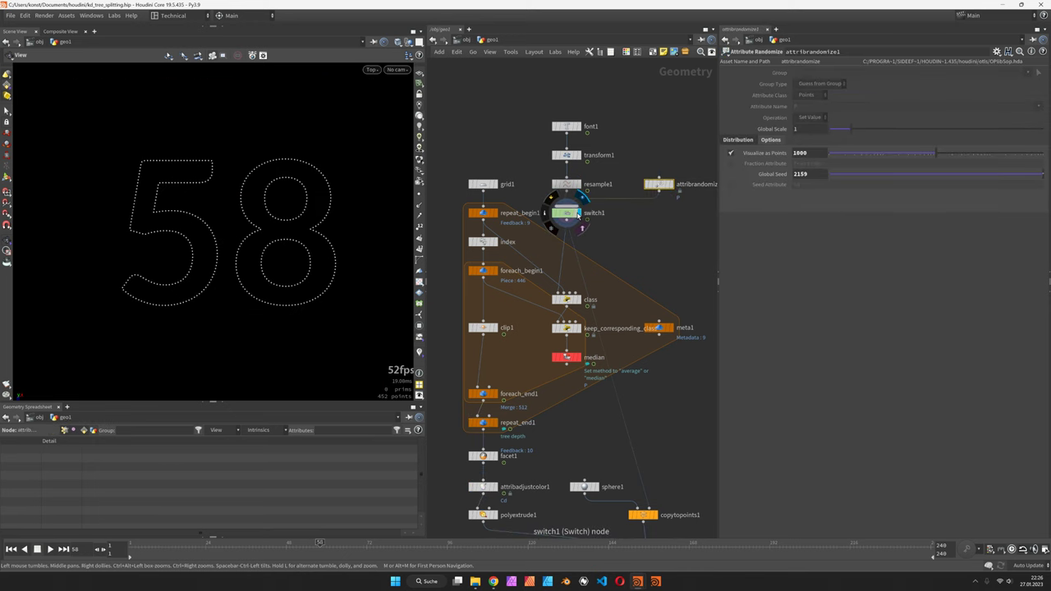
left_click(565, 213)
left_click(854, 76)
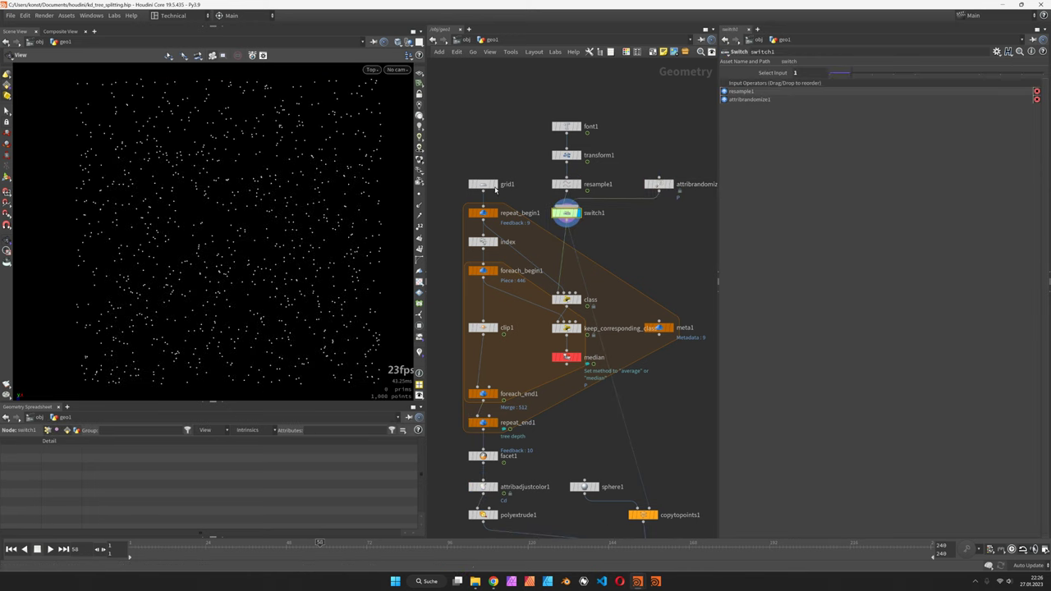
left_click(493, 184)
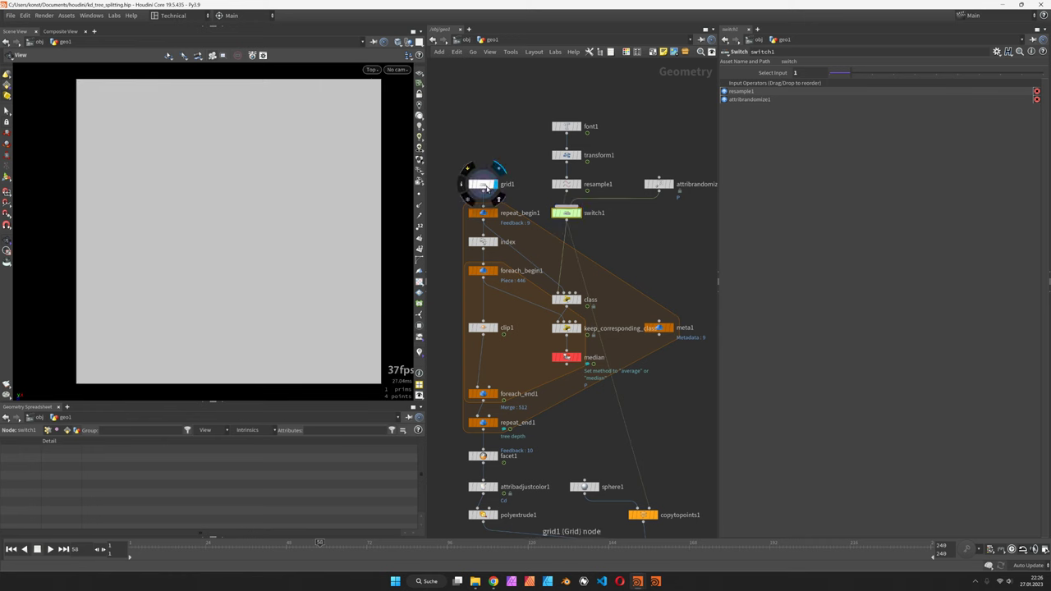
left_click(491, 423)
left_click(494, 487)
Step: Set repeat_end1's Iterations to 9 and bring up the Space-partitioning using KD Trees article
left_click_drag(903, 96, 996, 99)
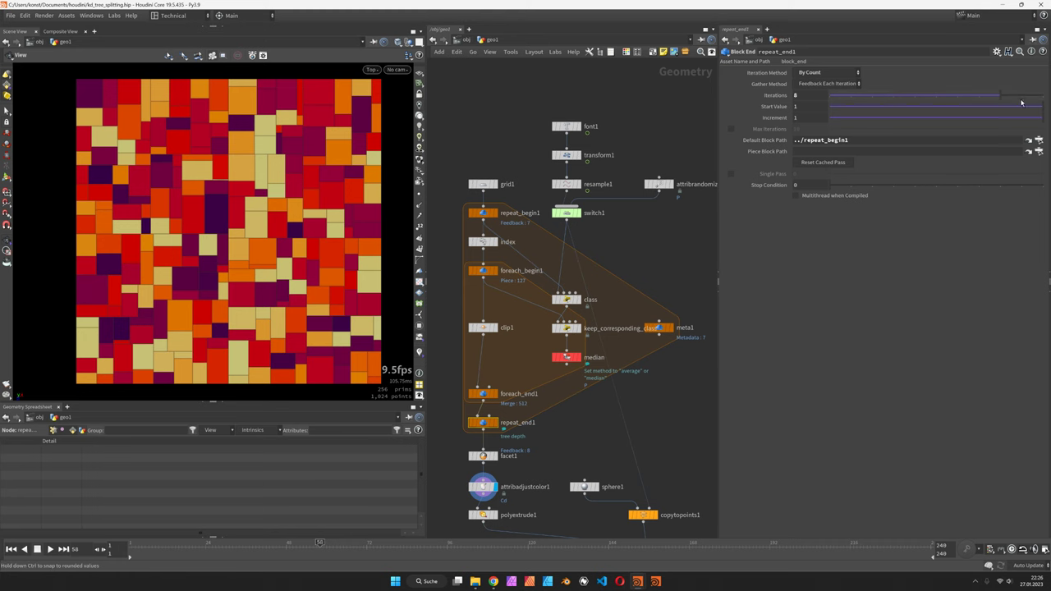
left_click_drag(999, 98, 1021, 97)
left_click(483, 393)
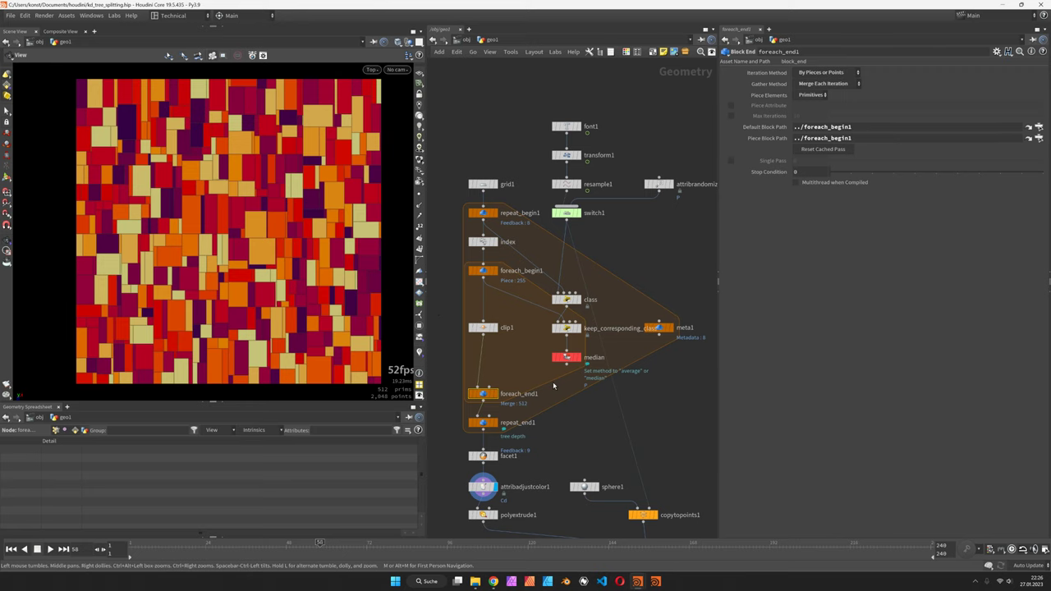
key("alt+Tab")
key("alt+Tab")
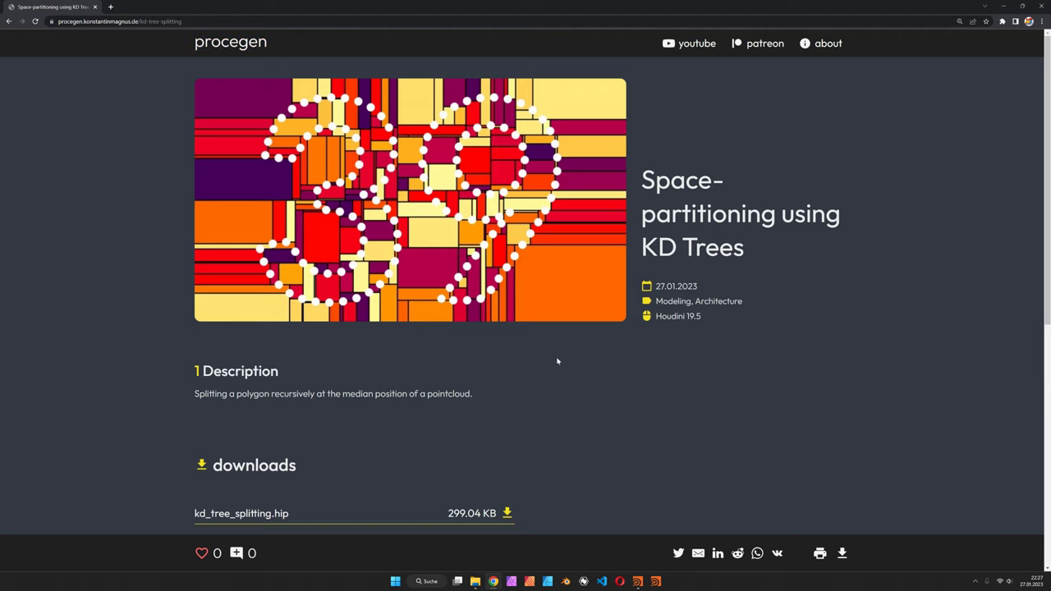
key("alt+Tab")
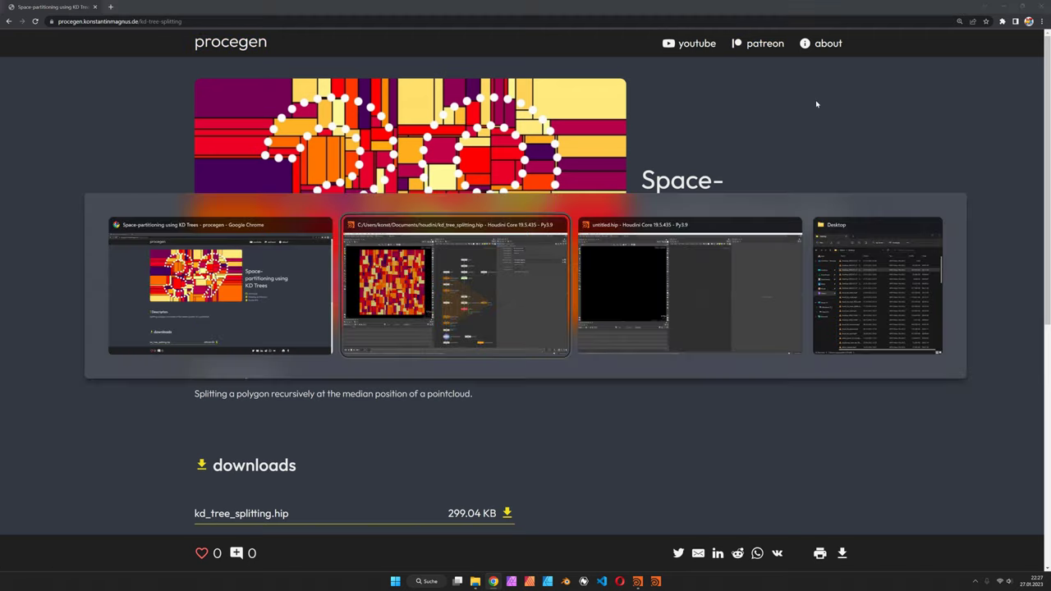
Step: Create a Geometry object named kd_tree and dive inside it
key("alt+Tab")
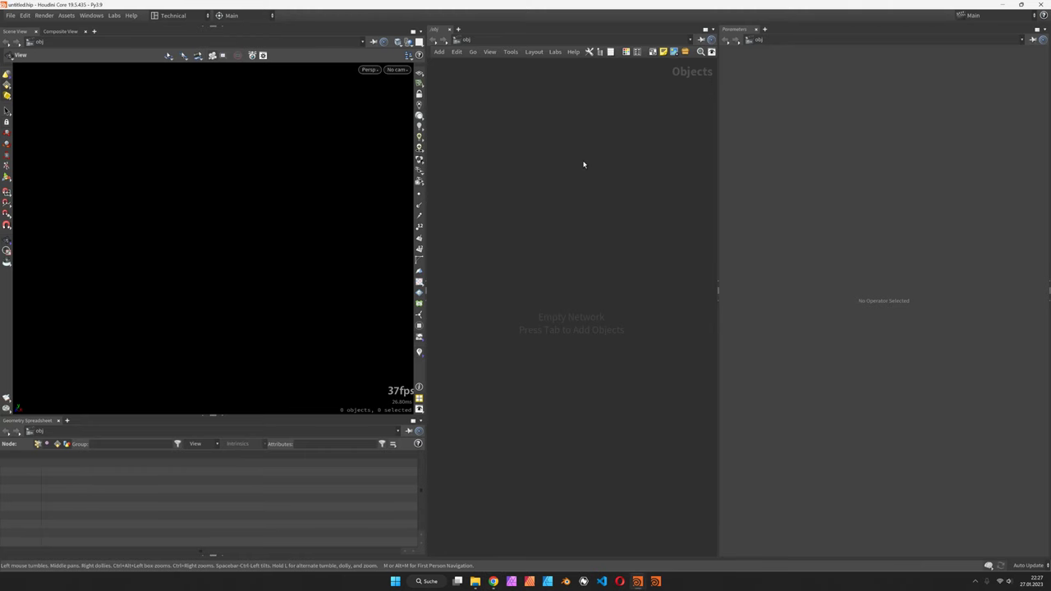
key("Tab")
type("geo")
key("Return")
left_click(583, 161)
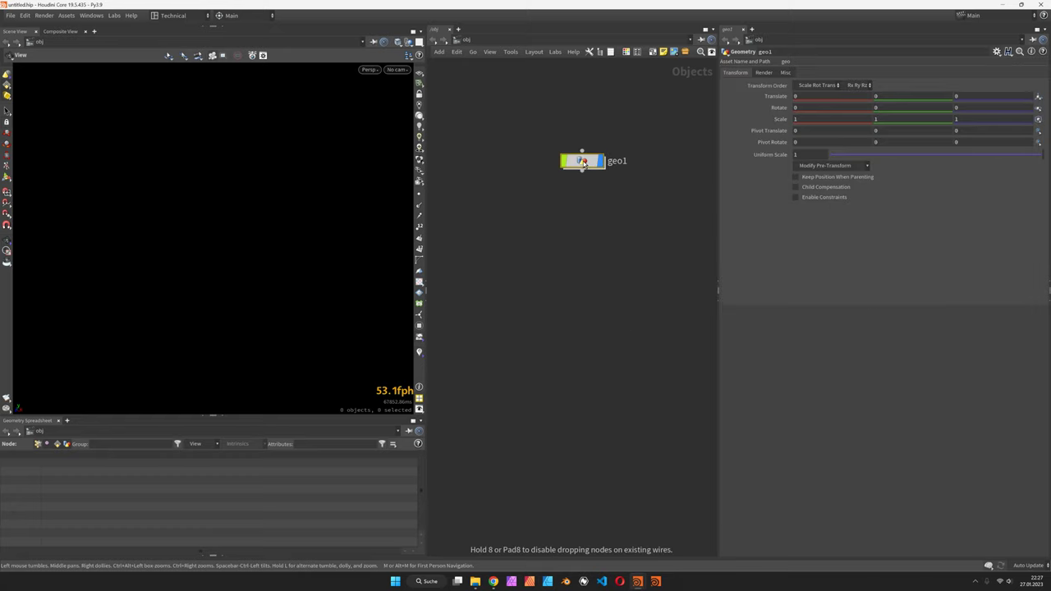
key("F2")
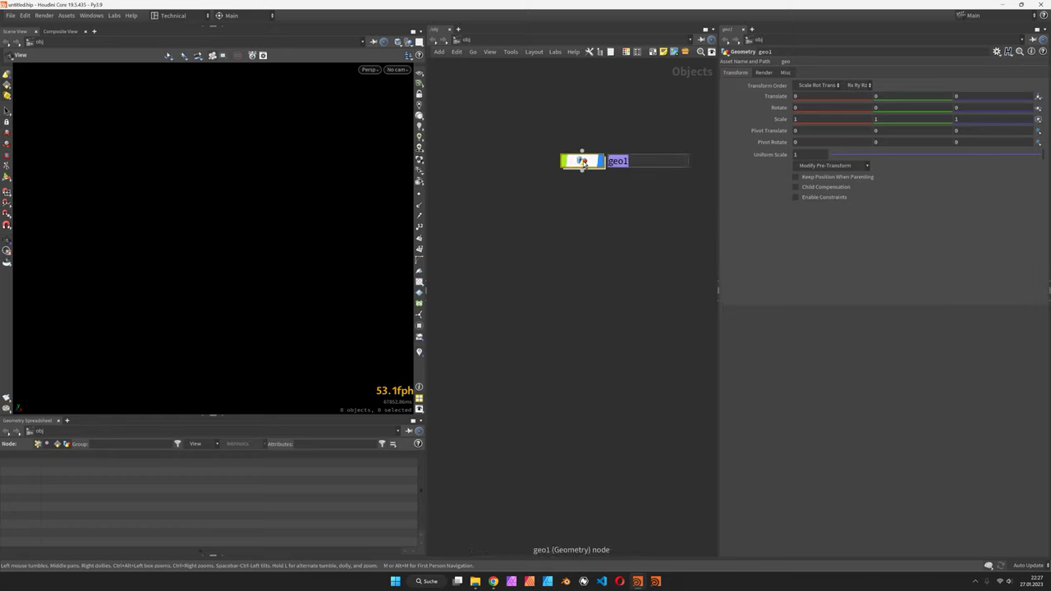
type("kd_tr")
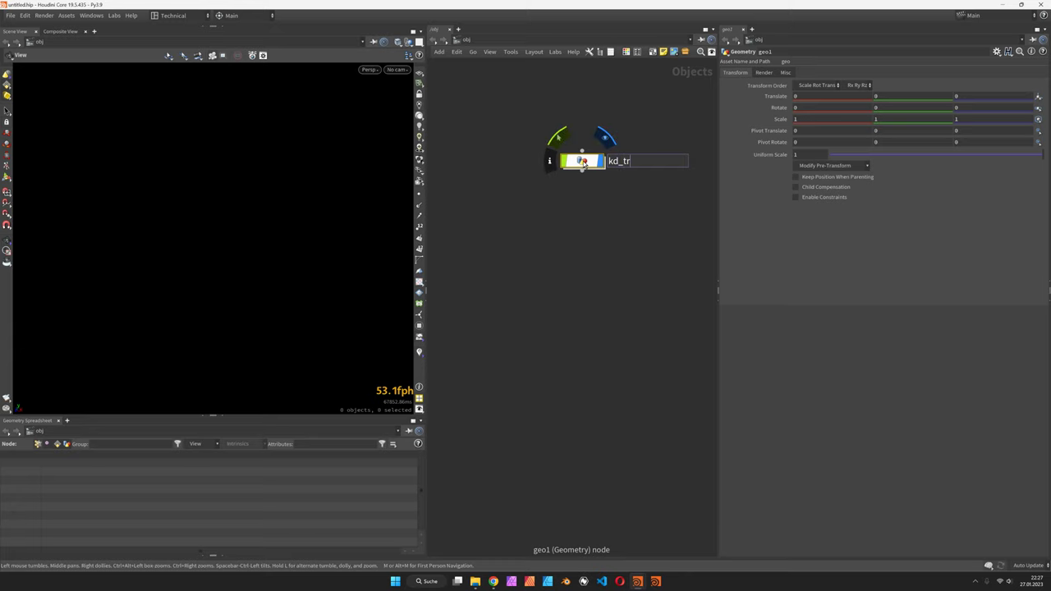
type("ee")
key("Return")
double_click(583, 161)
Step: Add a Grid node with size 2 by 2, 2 rows and 2 columns
key("Tab")
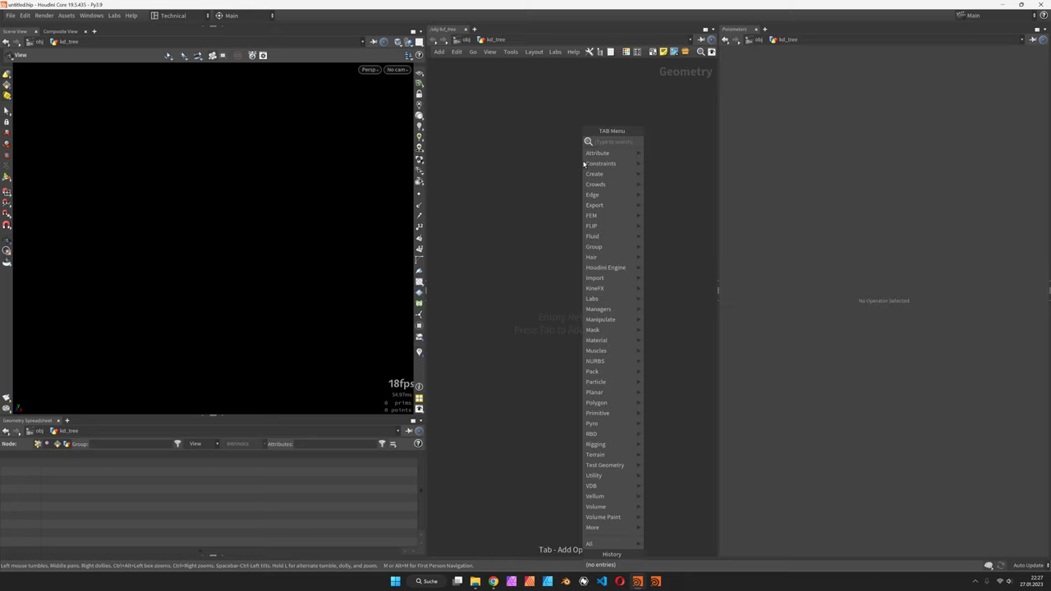
type("grid")
key("Return")
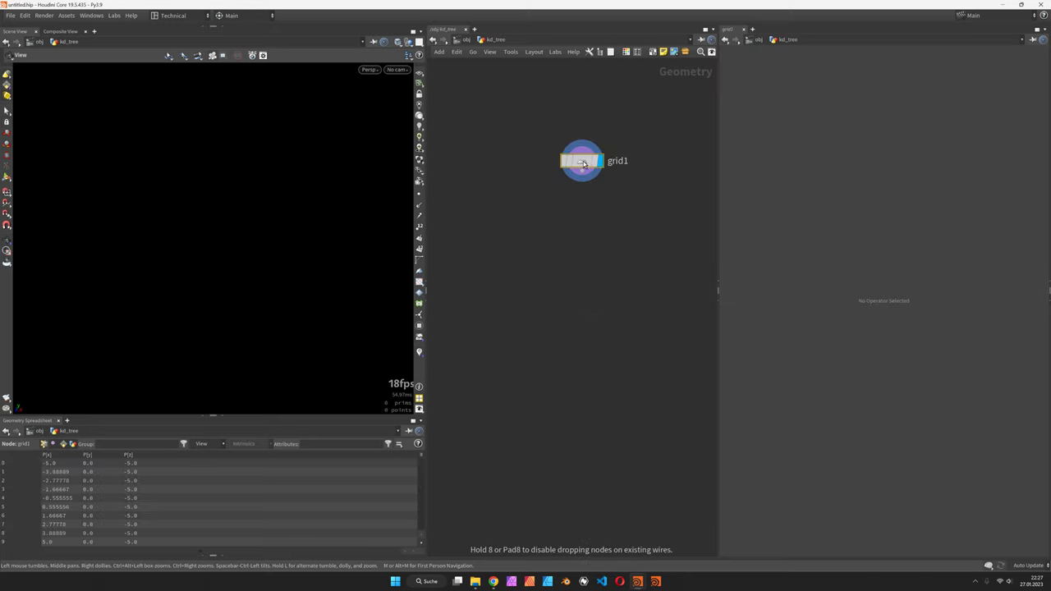
left_click(583, 162)
left_click(821, 106)
type("2")
key("Tab")
type("2")
key("Tab")
key("Tab")
key("Tab")
key("Tab")
key("Tab")
key("Tab")
key("Tab")
type("2")
key("Tab")
type("2")
key("Return")
Step: Inspect the single-quad grid at an angle and reposition grid1 in the network
left_click_drag(272, 242, 289, 256)
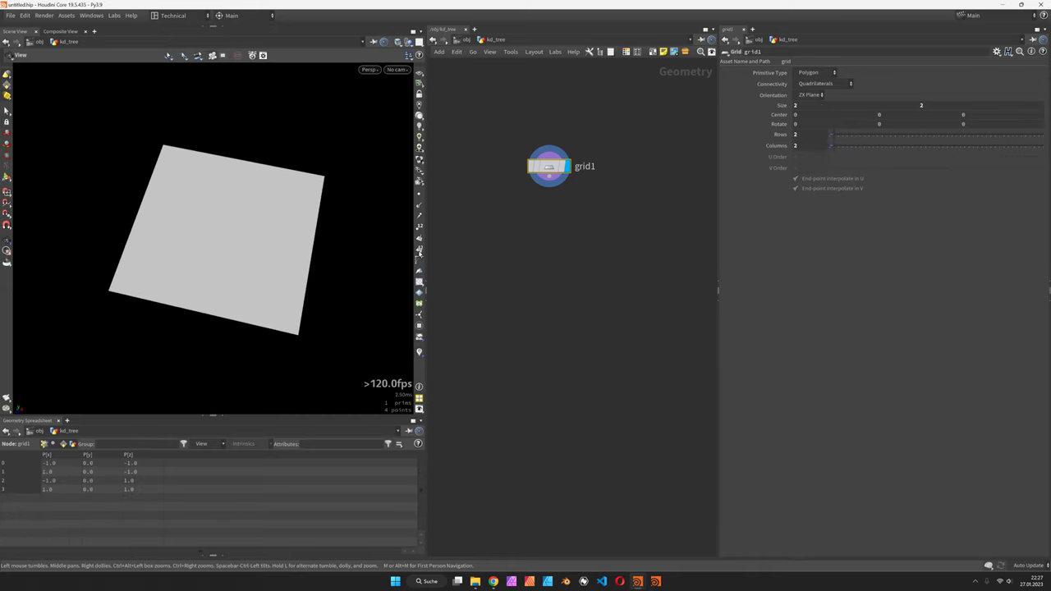
left_click(400, 41)
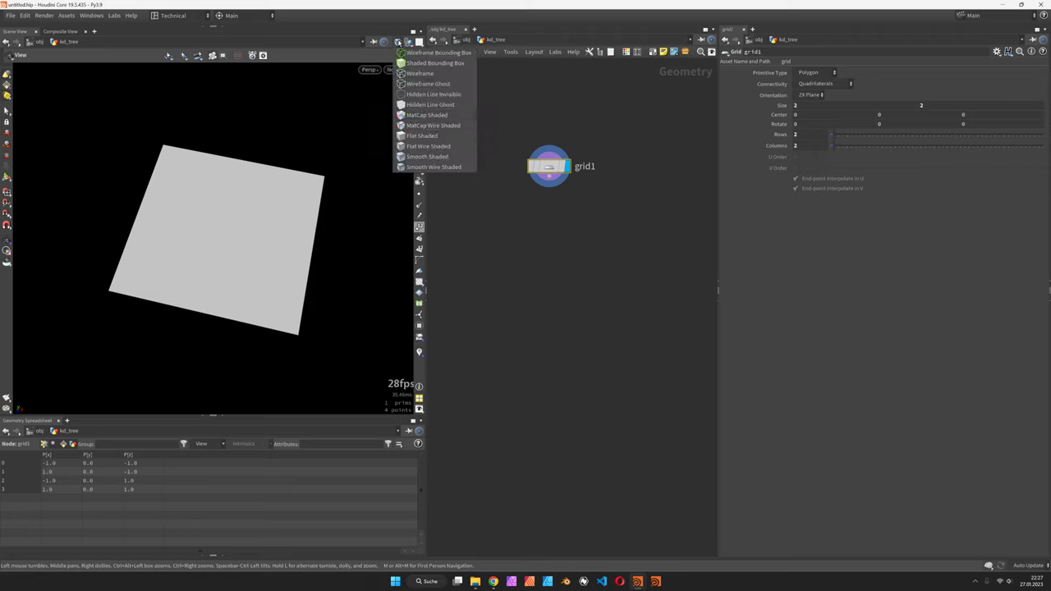
left_click(442, 168)
left_click_drag(333, 186, 324, 211)
left_click_drag(552, 167, 502, 156)
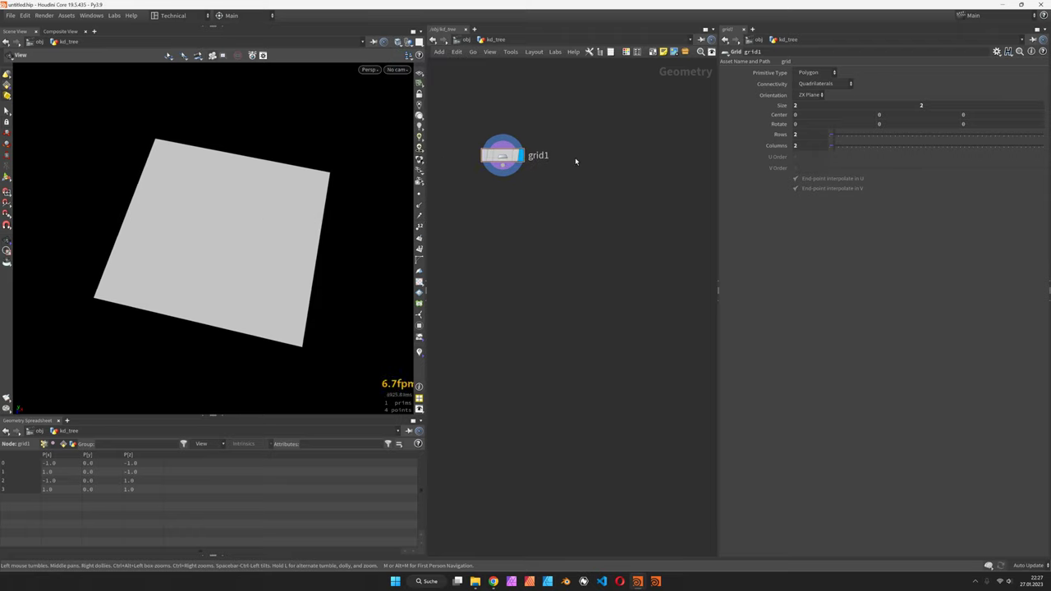
Step: Add an Attribute Randomize node on P, visualized as 200 points
key("Tab")
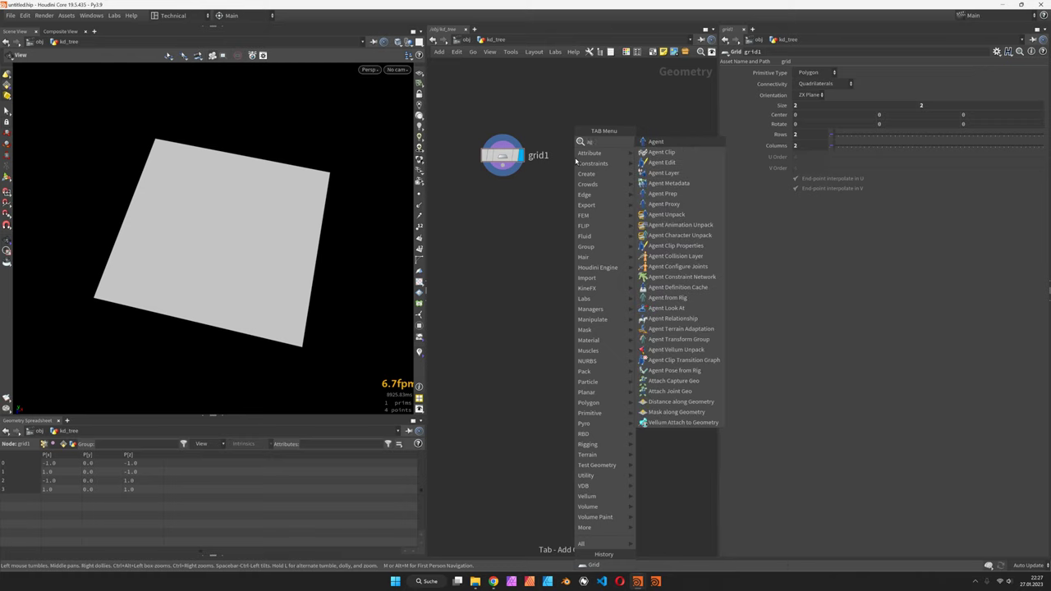
type("ara")
key("Return")
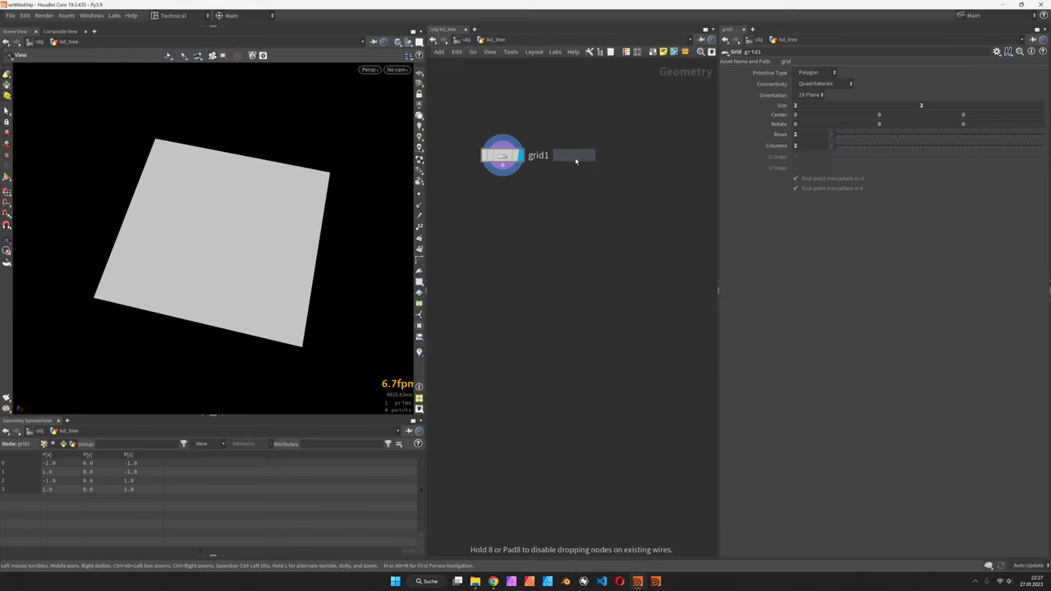
left_click(602, 156)
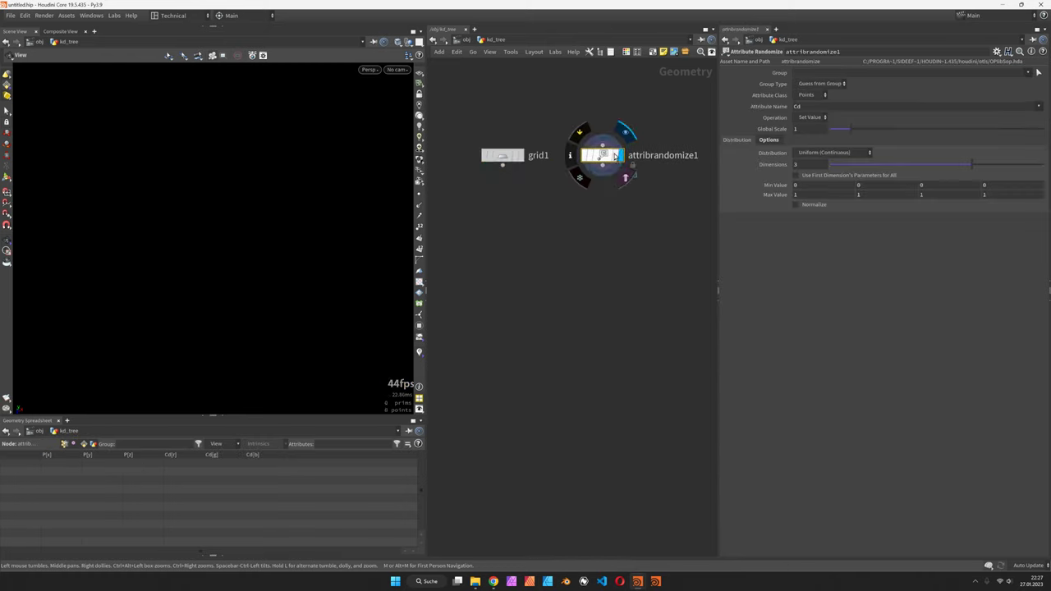
double_click(811, 107)
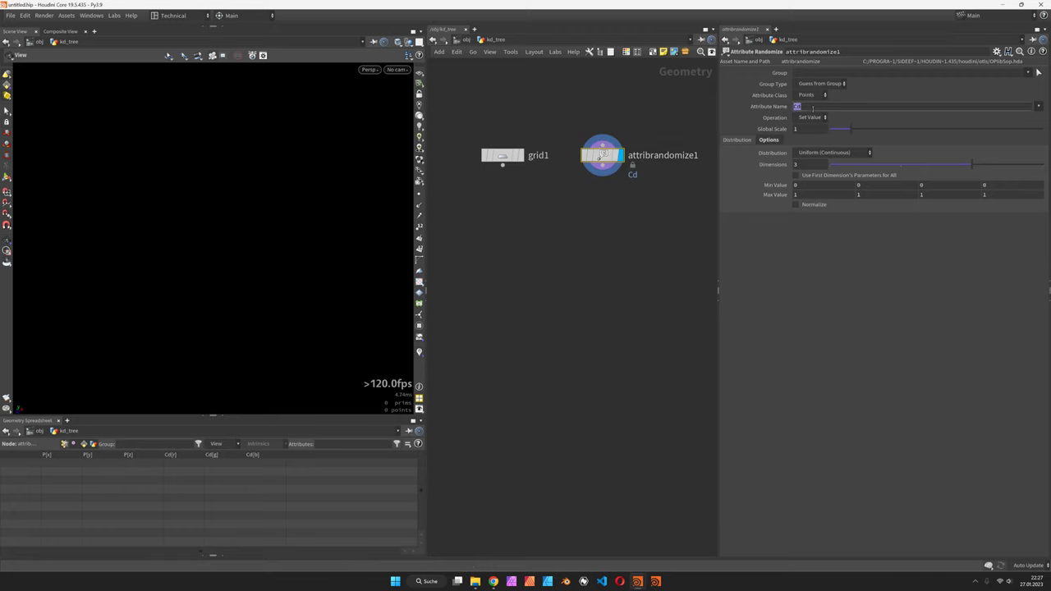
type("P")
left_click(770, 141)
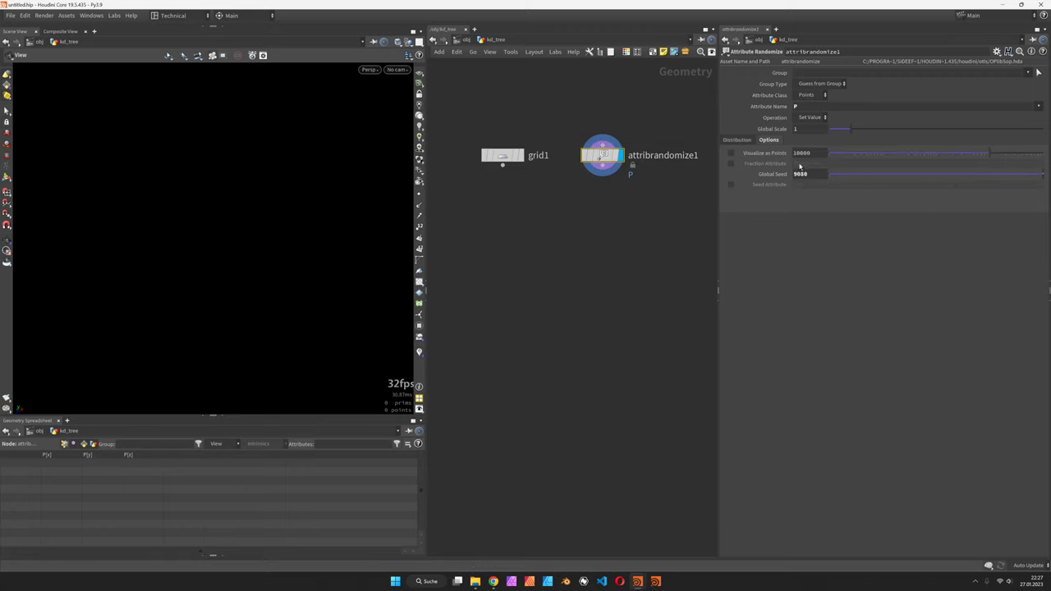
left_click(730, 154)
double_click(816, 153)
type("200")
key("Return")
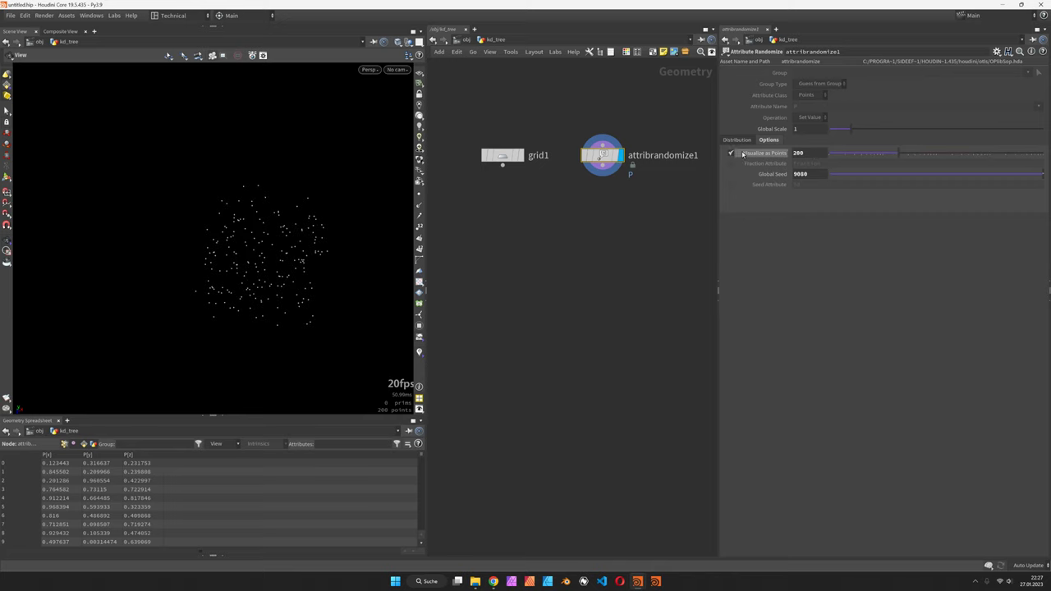
Step: Set the random range from -1,0,-1 to 1,0,1 so the points lie flat
left_click(736, 141)
middle_click_drag(748, 185, 726, 186)
left_click(894, 187)
type("0")
key("Tab")
key("Tab")
key("Tab")
type("0")
key("Return")
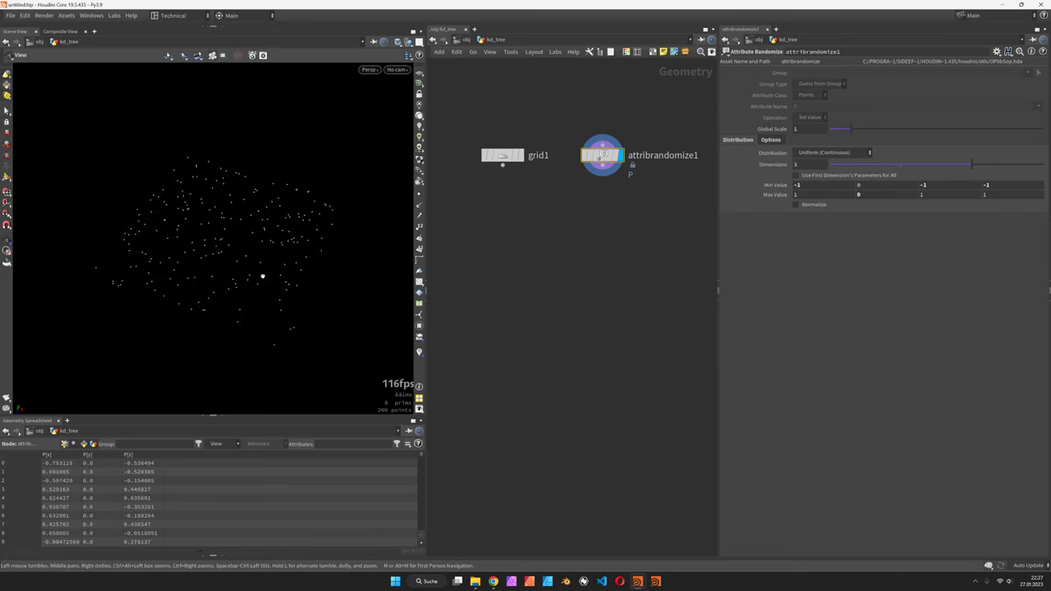
left_click_drag(258, 270, 233, 188)
Step: Template grid1 as a reference outline and orbit around the random points
left_click(526, 178)
left_click_drag(318, 285, 285, 215)
left_click_drag(603, 159, 613, 159)
left_click_drag(169, 242, 321, 202)
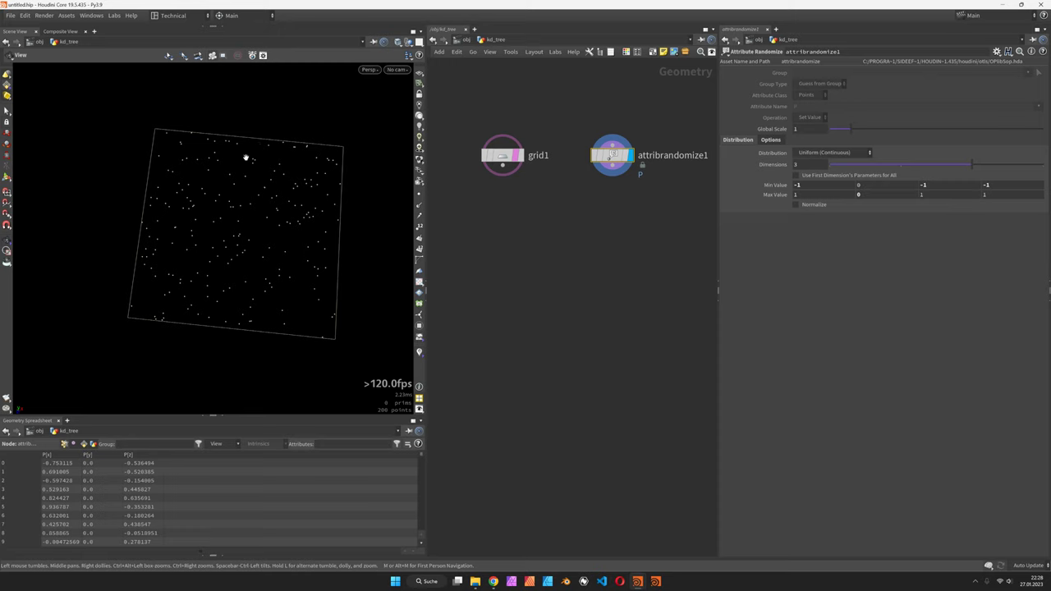
Step: Untemplate grid1, set its rows and columns to 8, and redisplay the random points
mouse_move(515, 164)
left_click(515, 158)
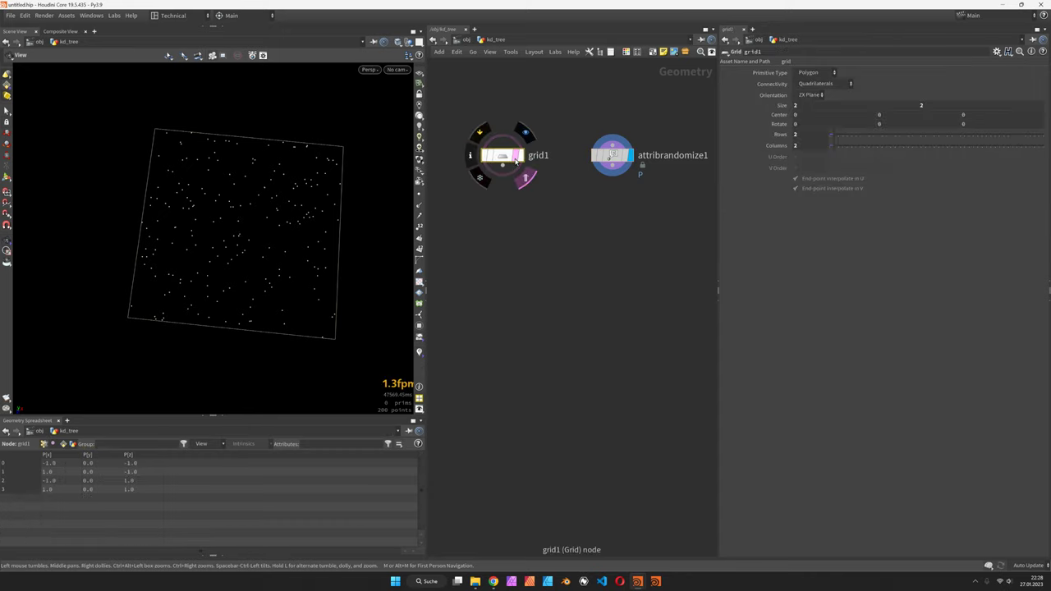
left_click(516, 156)
left_click(612, 156)
middle_click_drag(617, 217, 586, 218)
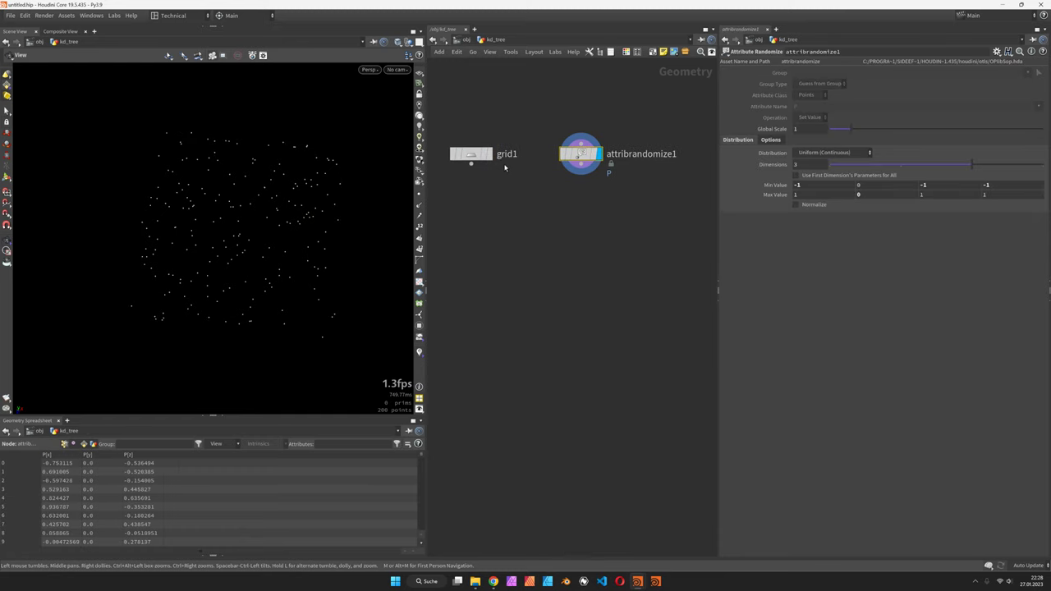
left_click(491, 154)
left_click(471, 154)
left_click_drag(831, 134, 861, 146)
left_click(598, 153)
left_click(581, 154)
left_click_drag(316, 215, 407, 191)
Step: Add an Attribute Wrangle below attribrandomize1 with grid1 wired into its second input
left_click(581, 164)
key("Tab")
type("wr")
key("Return")
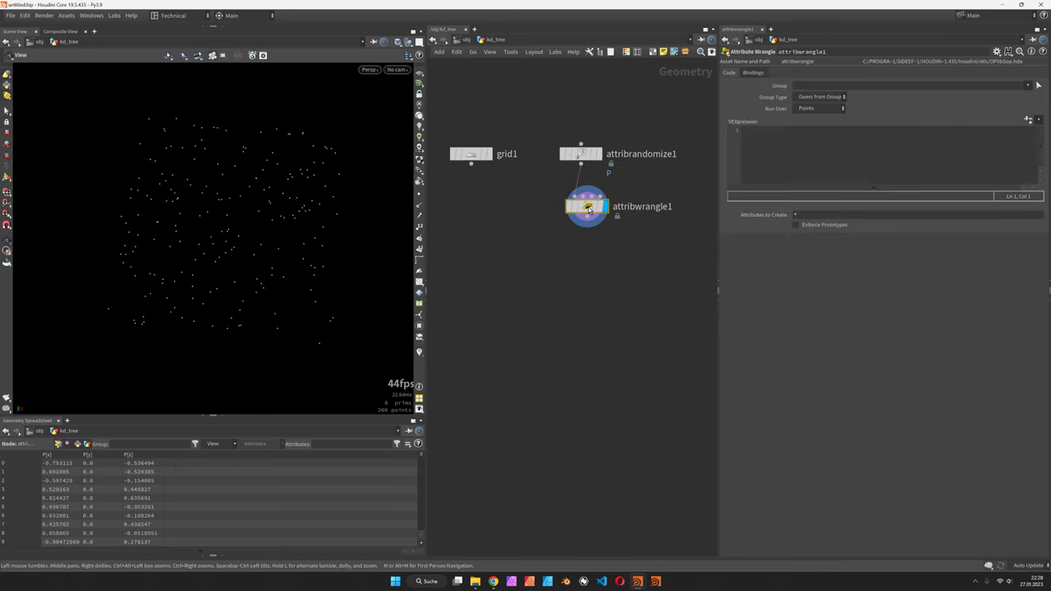
left_click(583, 208)
left_click_drag(472, 165, 576, 197)
Step: Write xyzdist(1, v@P, i@class, set(0)); in the wrangle and commit it
left_click(752, 162)
scroll(816, 158, "up", 3, "ctrl")
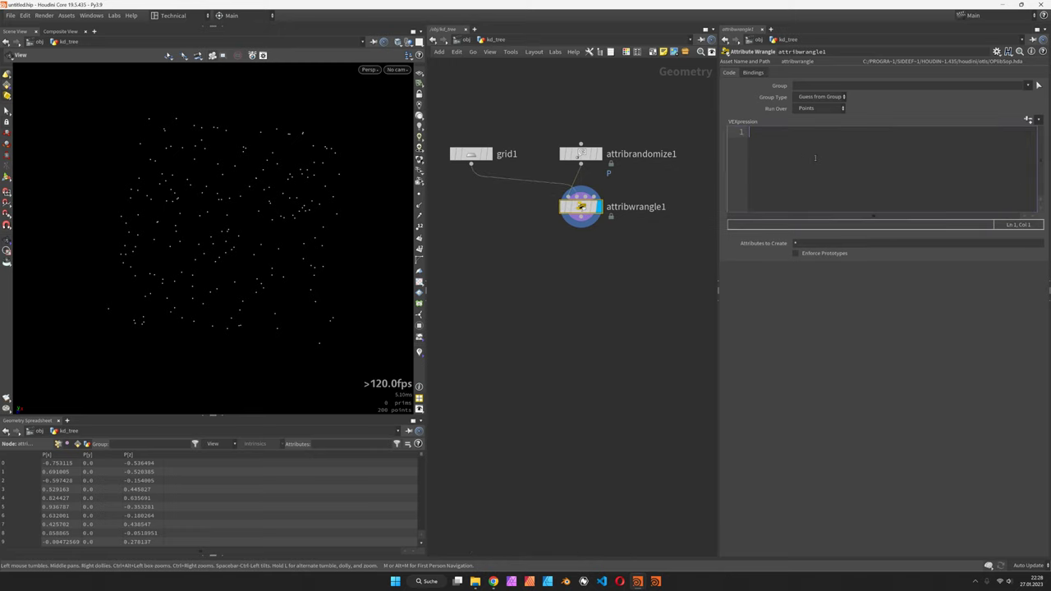
type("xyzdist")
key("Escape")
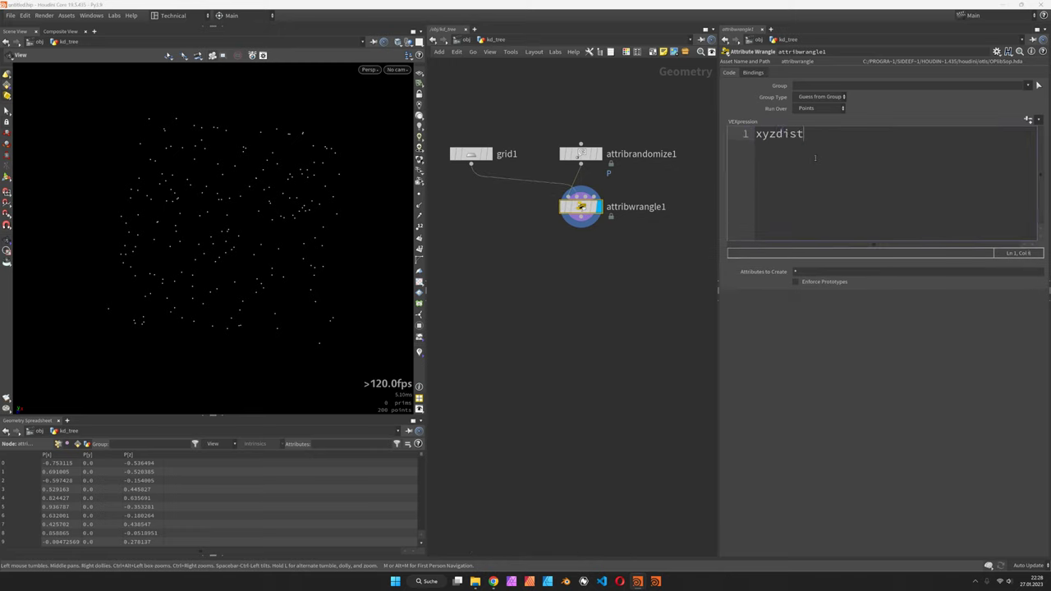
type("(1, v@P, prim, uvw);")
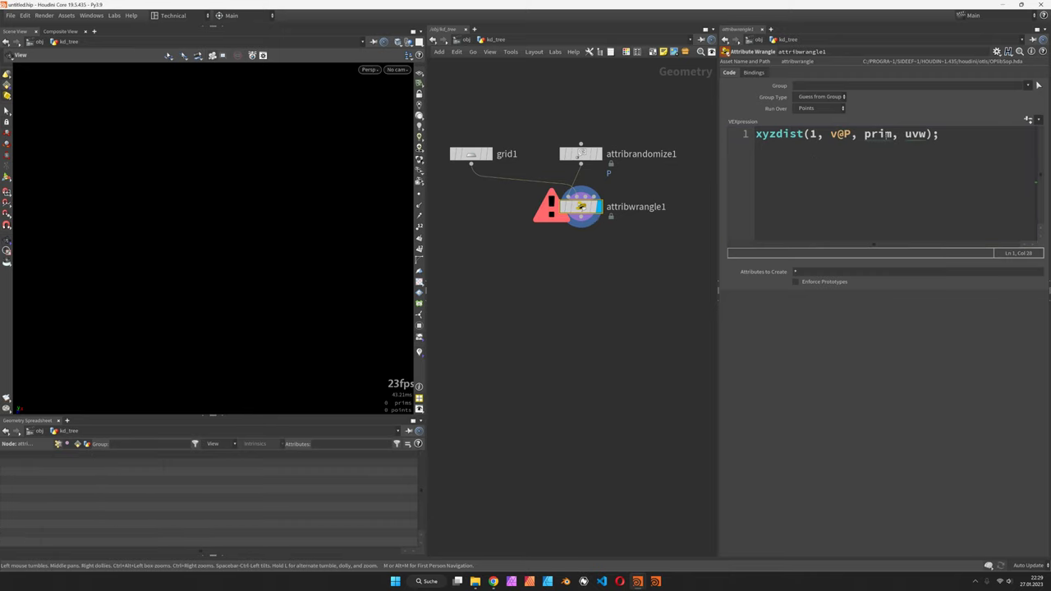
double_click(880, 134)
mouse_move(879, 134)
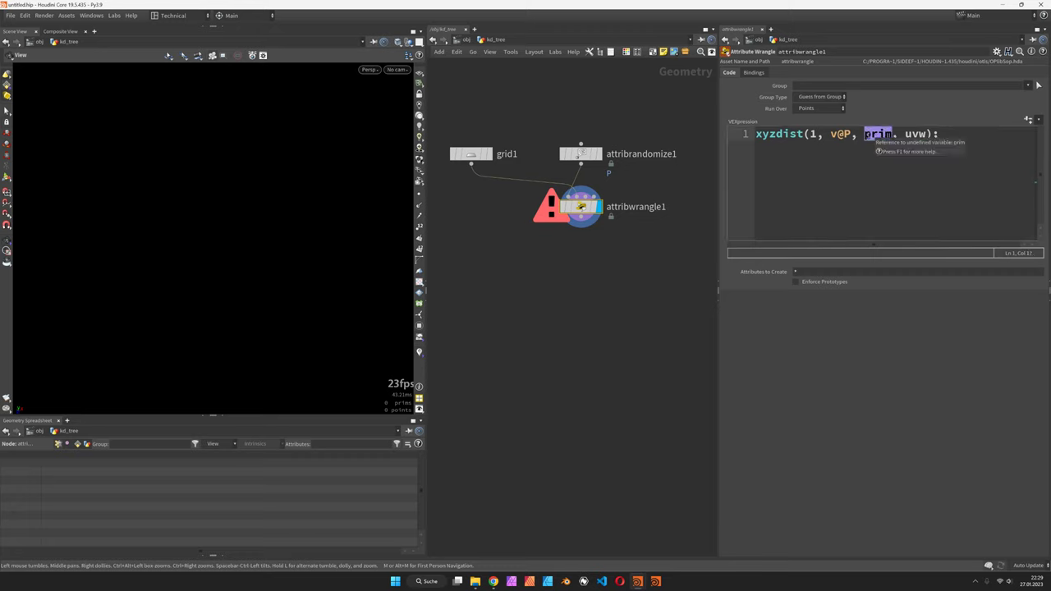
type("i@class")
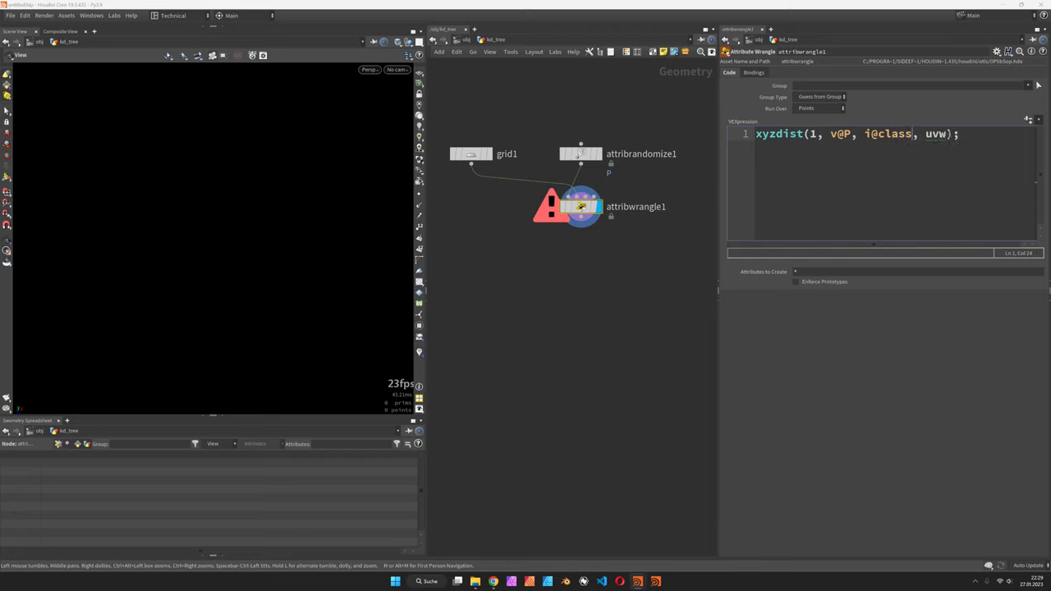
double_click(936, 134)
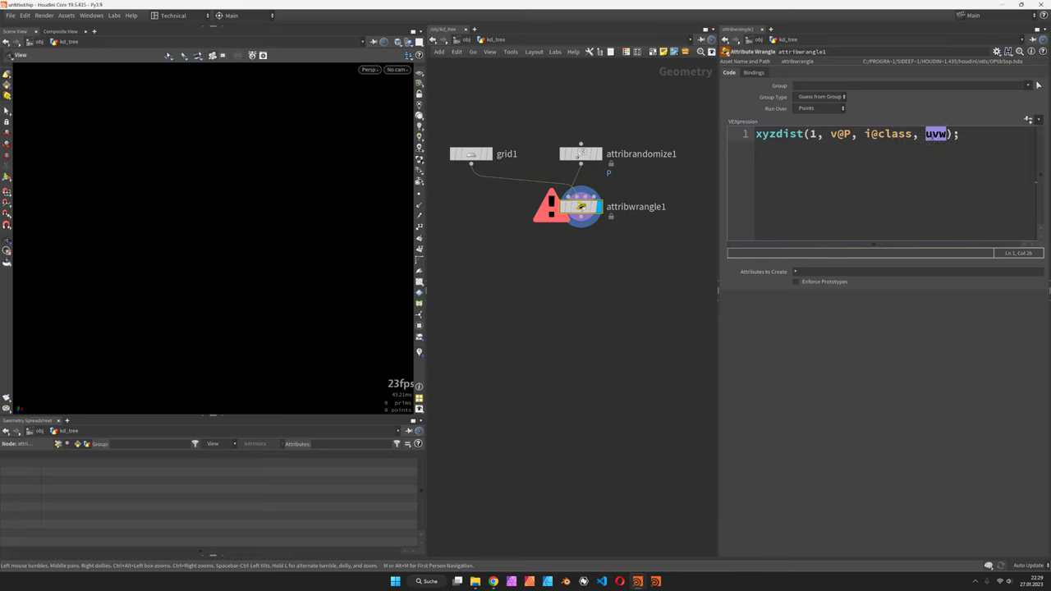
type("set()0")
left_click(863, 436)
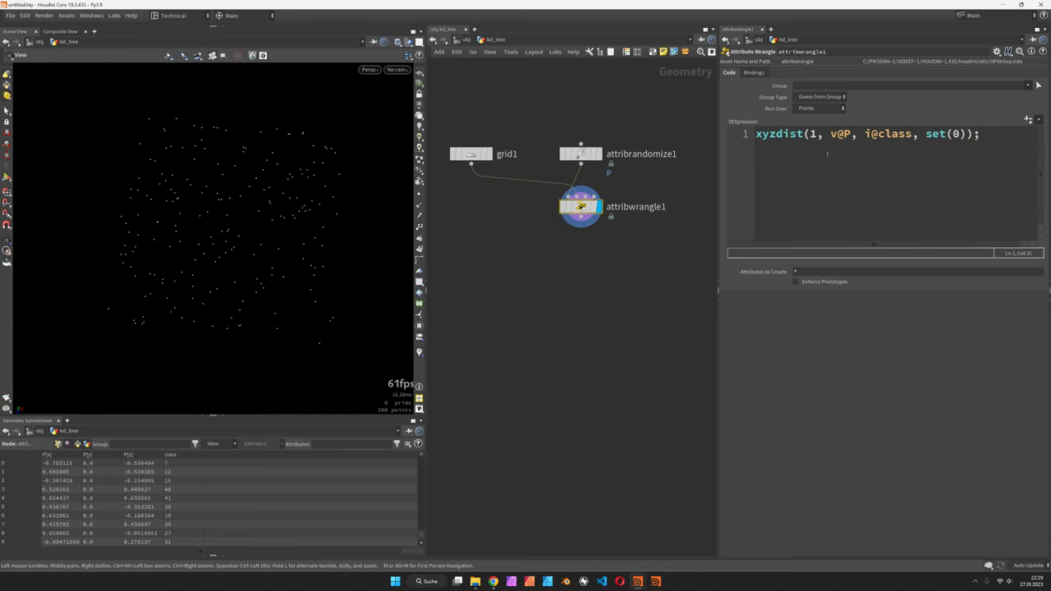
left_click_drag(386, 227, 262, 247)
Step: Add a v@Cd = rand(); line below the xyzdist call
left_click(1002, 147)
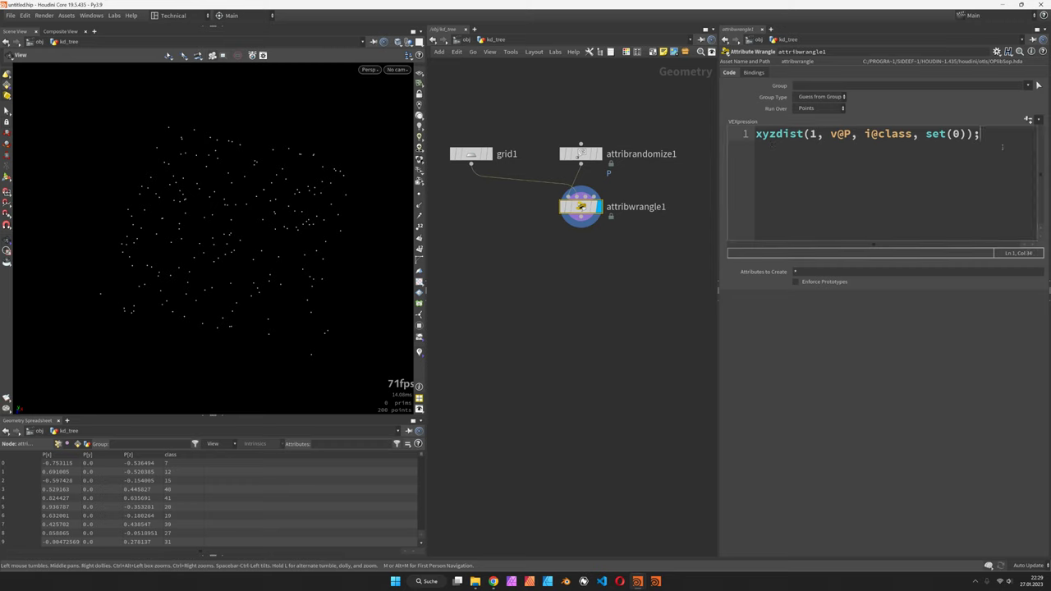
key("Return")
key("Return")
type("v")
key("BackSpace")
type("v@Cd = rand();")
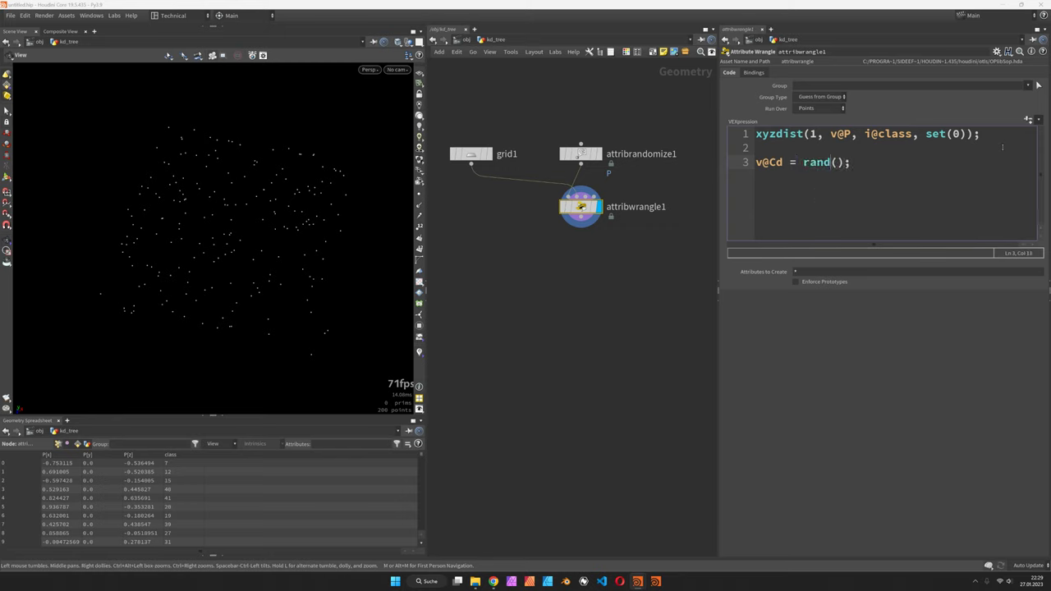
Step: Seed the colour with rand(i@class) and raise the visualized point count to 5851
type("i@class")
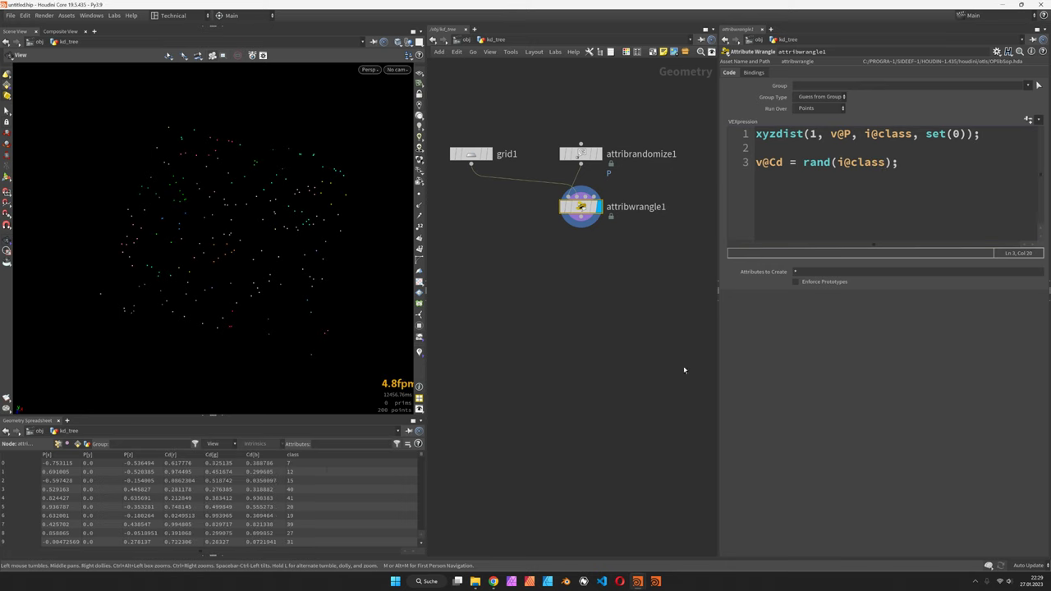
left_click(581, 154)
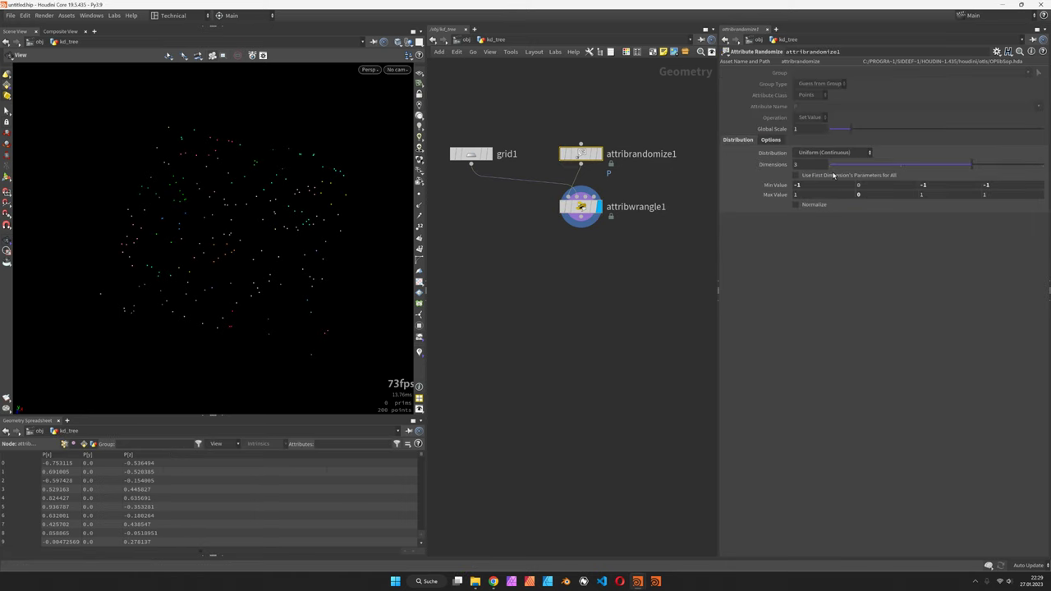
left_click(770, 140)
left_click(731, 153)
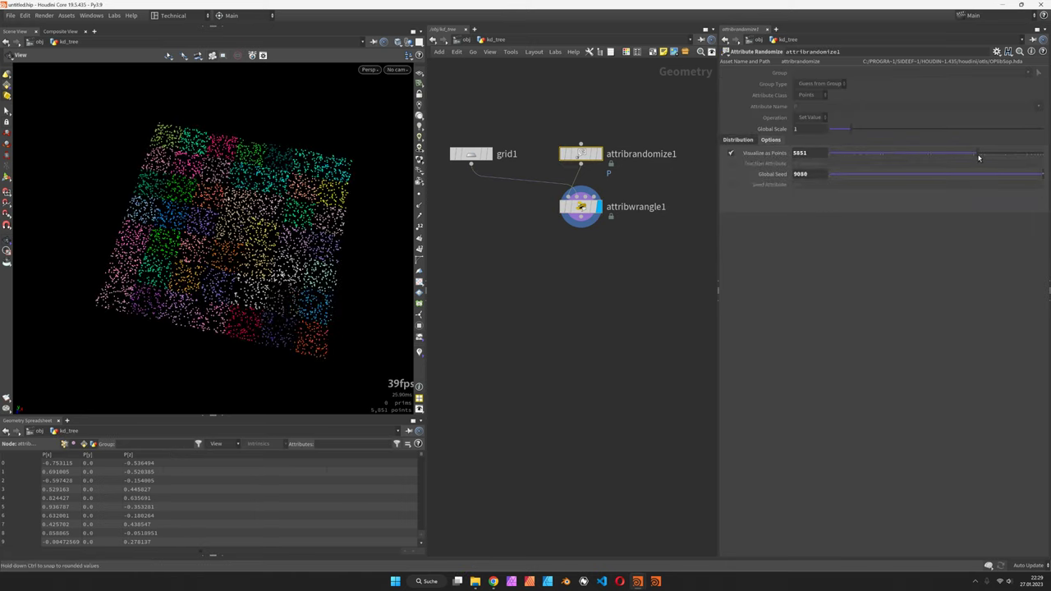
scroll(320, 247, "up", 3)
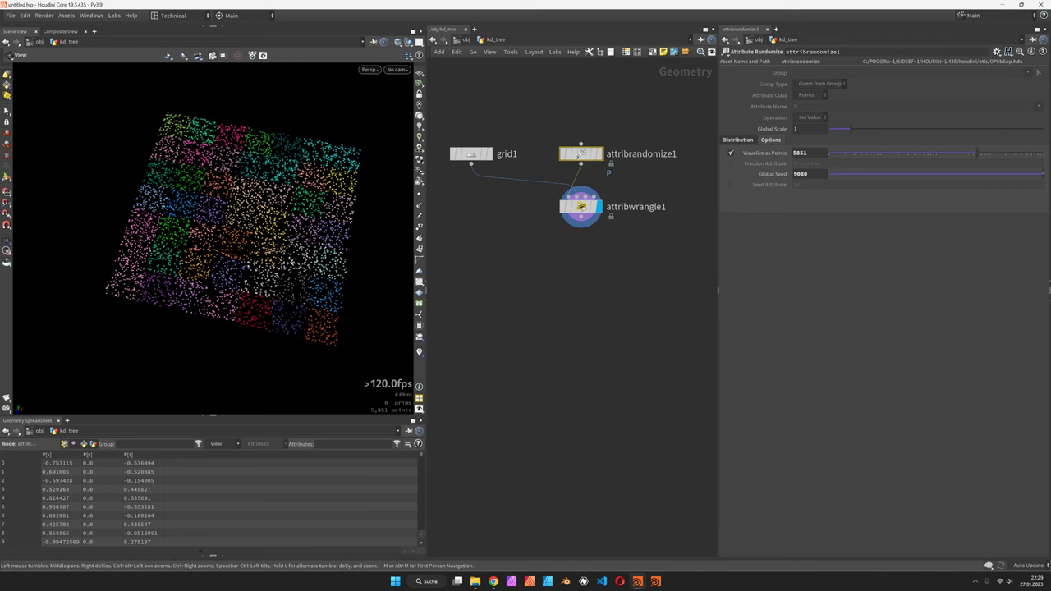
Step: Compare the plain grid with the class-coloured points in the viewport
left_click(580, 206)
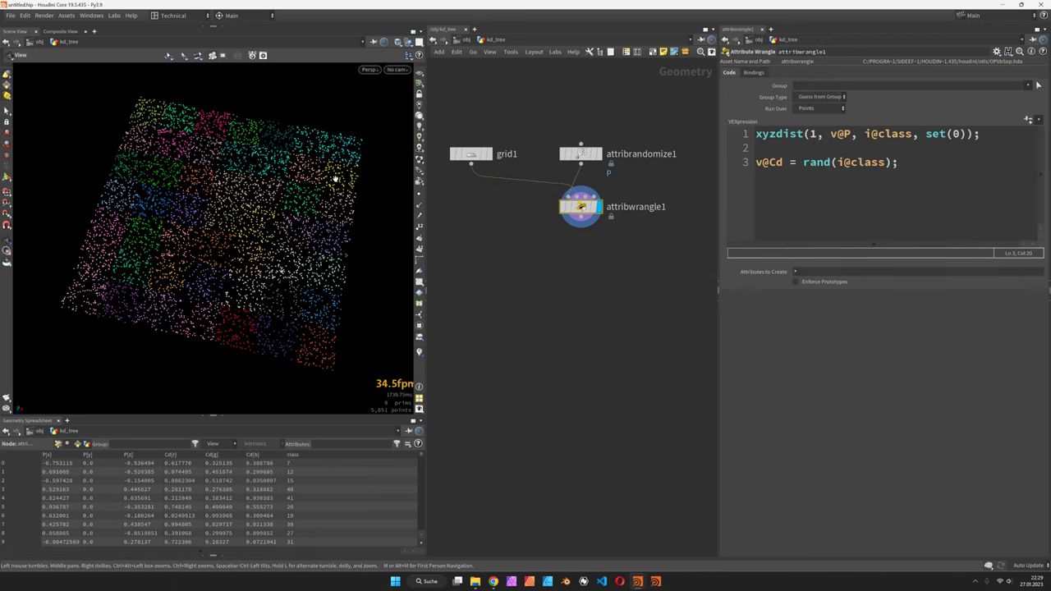
left_click(484, 156)
left_click(490, 159)
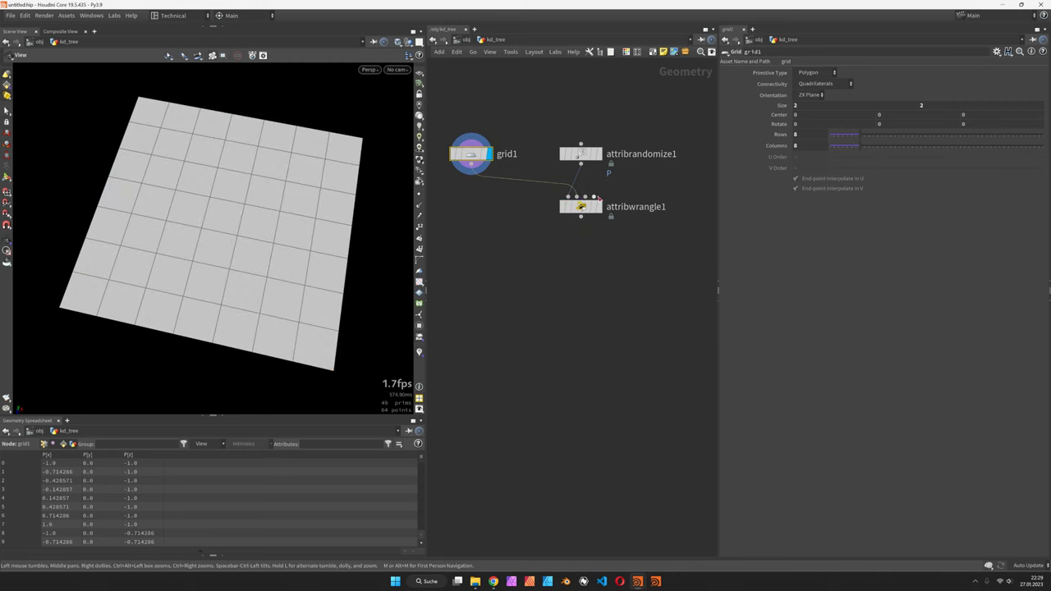
left_click(591, 207)
left_click(588, 207)
Step: Rename the wrangle to class and select its colour code lines
double_click(634, 207)
type("class")
key("Return")
middle_click_drag(591, 276, 609, 272)
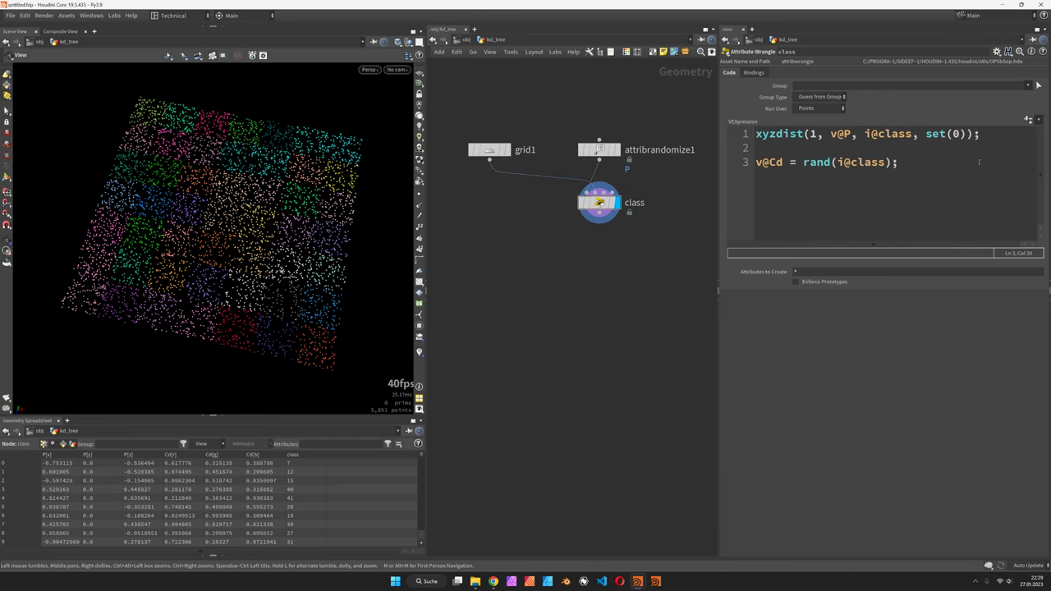
left_click_drag(900, 161, 792, 156)
Step: Delete the colour line and add a For-Loop with Feedback from grid1's output
key("BackSpace")
key("BackSpace")
middle_click_drag(572, 331, 575, 333)
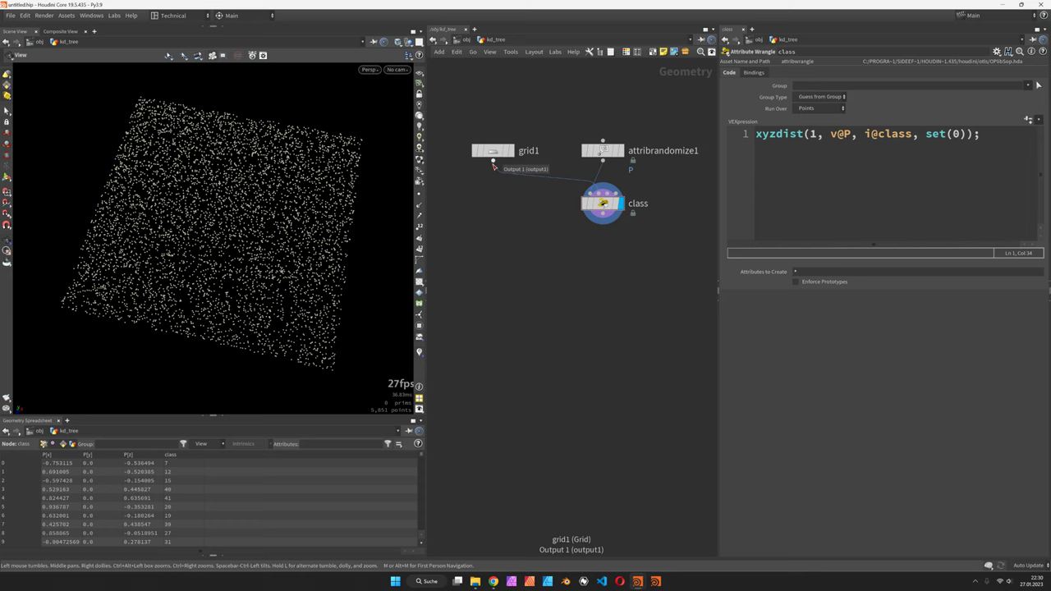
left_click_drag(495, 167, 503, 242)
type("forlo")
key("Return")
left_click(496, 234)
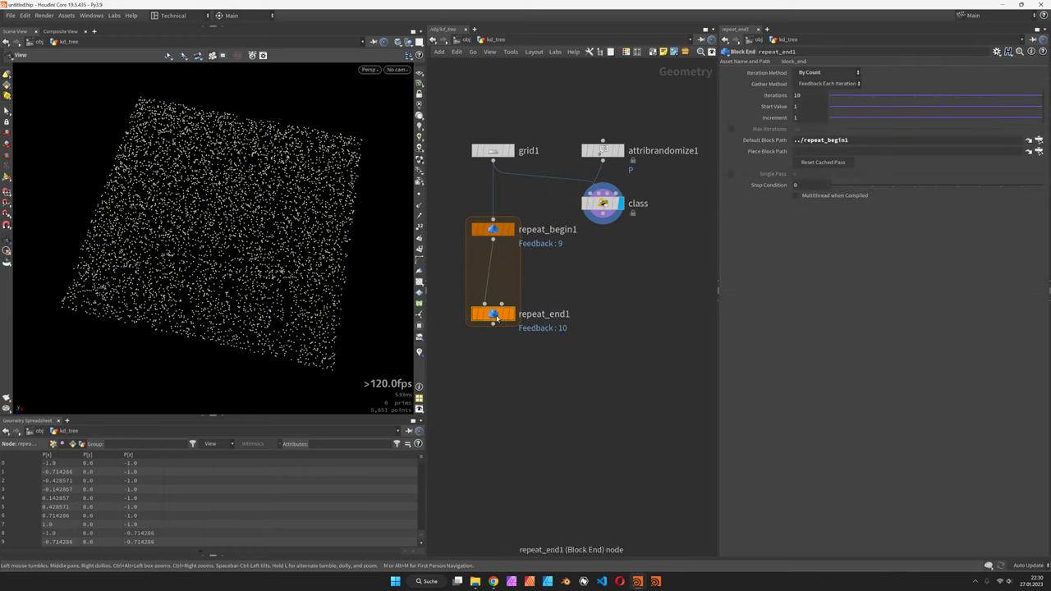
Step: Arrange repeat_begin1 and repeat_end1 and rewire the class wrangle's input to repeat_begin1
left_click_drag(499, 323, 499, 417)
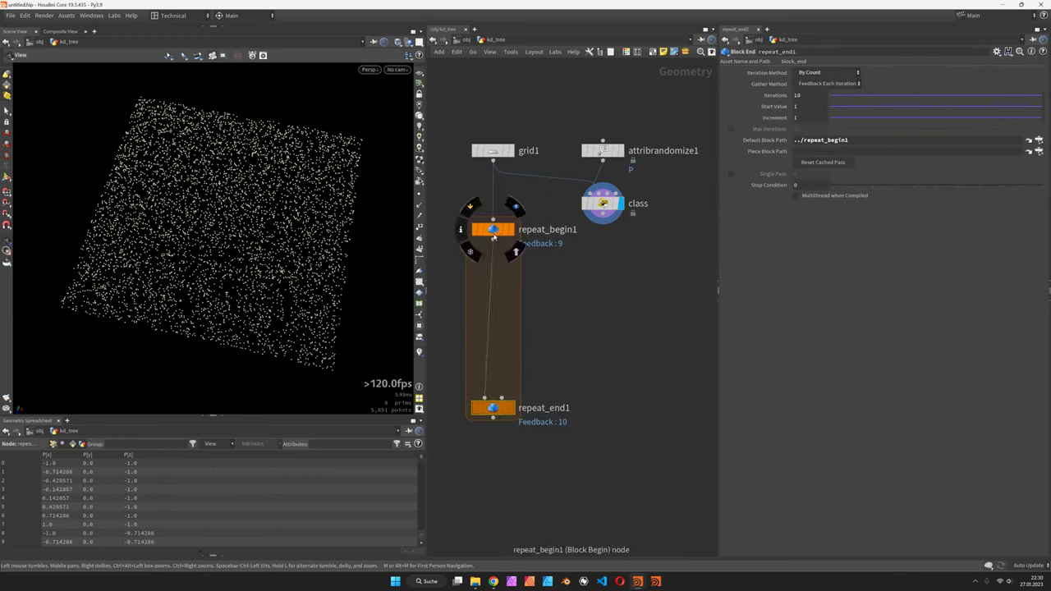
left_click_drag(492, 229, 492, 203)
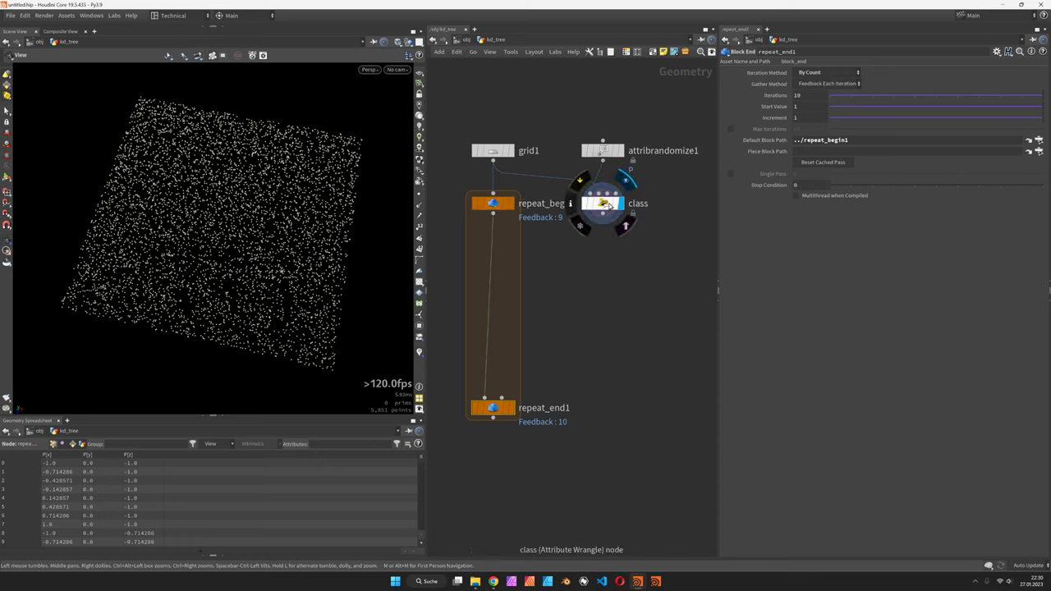
left_click_drag(583, 205, 581, 251)
left_click_drag(571, 215, 605, 255)
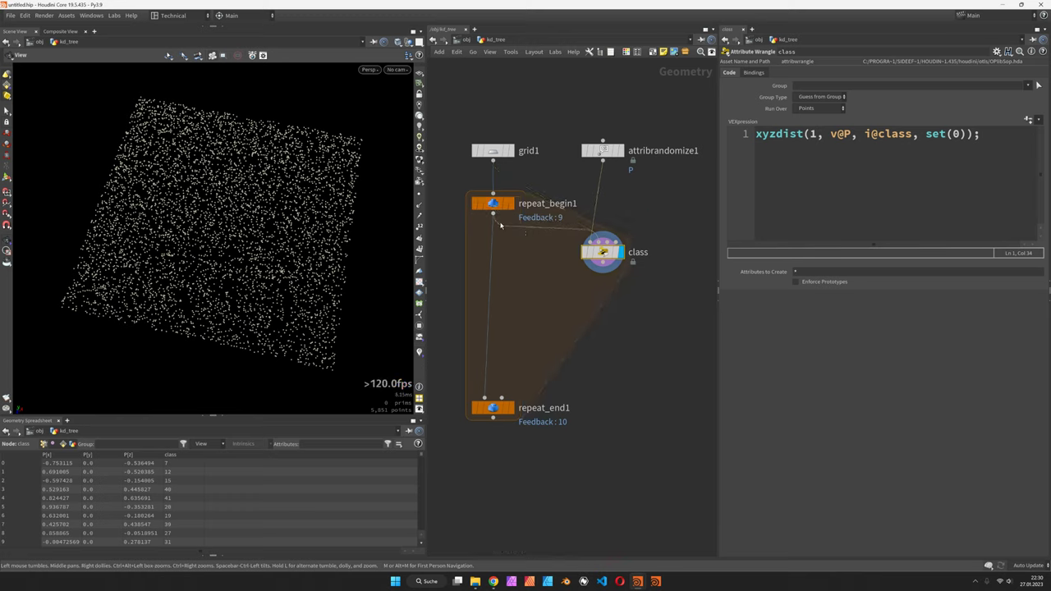
mouse_move(500, 211)
mouse_move(632, 249)
Step: Display repeat_end1 and drop a For-Each Primitive loop inside the feedback loop
left_click(510, 407)
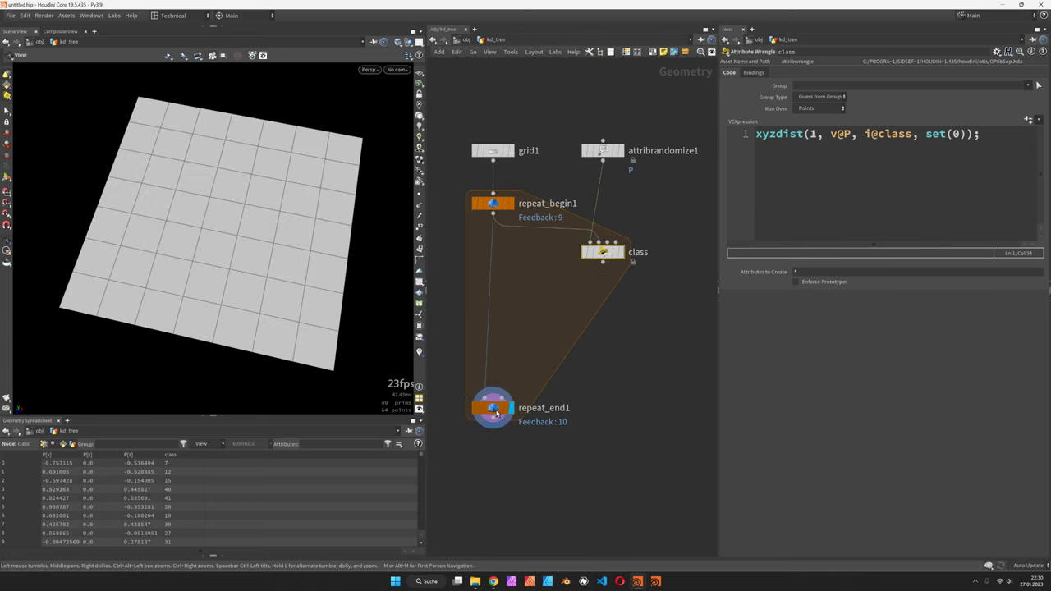
left_click_drag(492, 408, 493, 415)
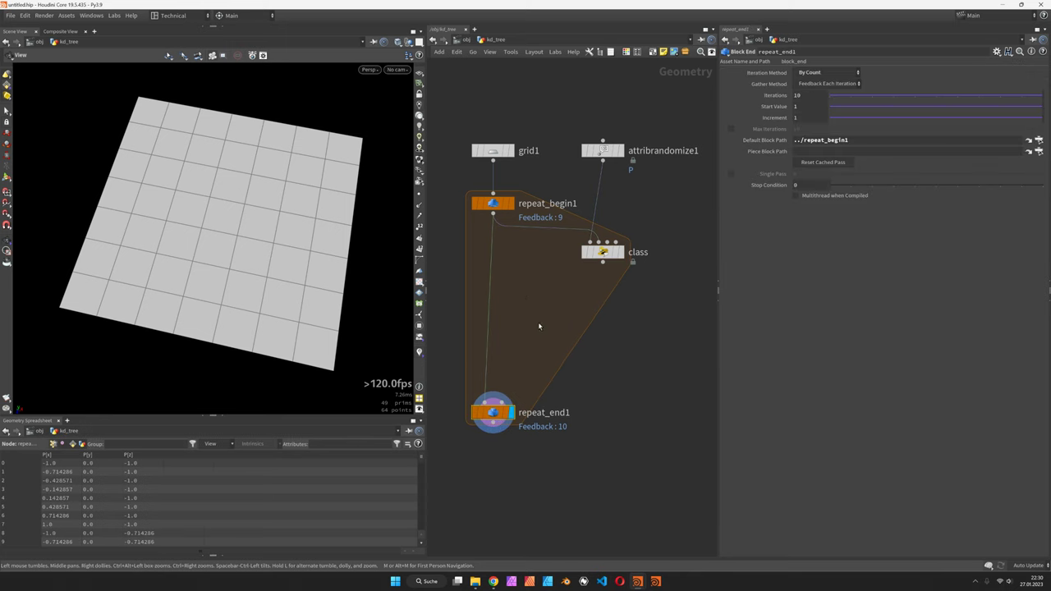
key("Tab")
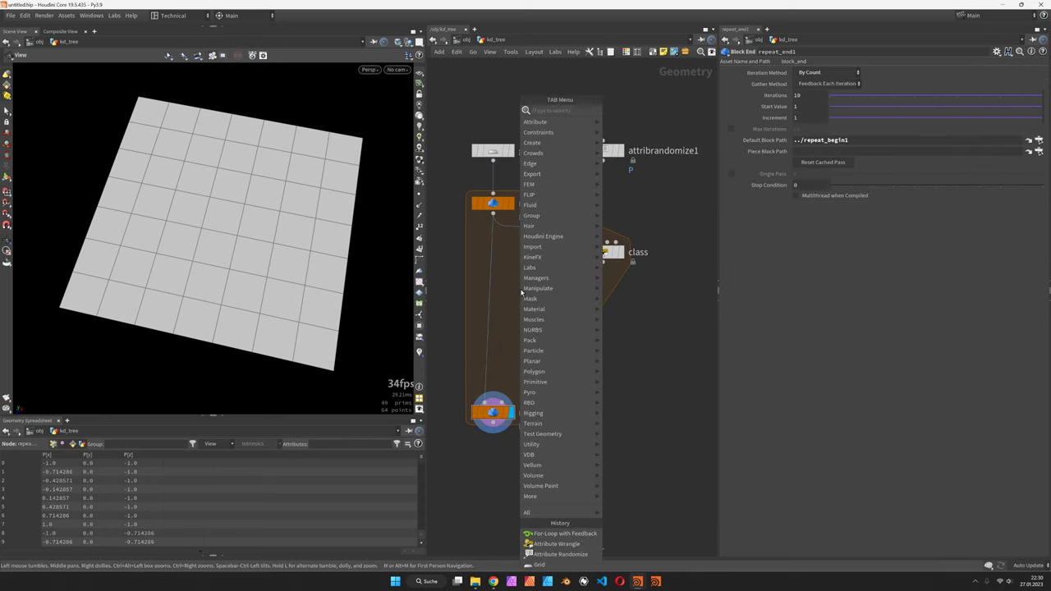
type("fore")
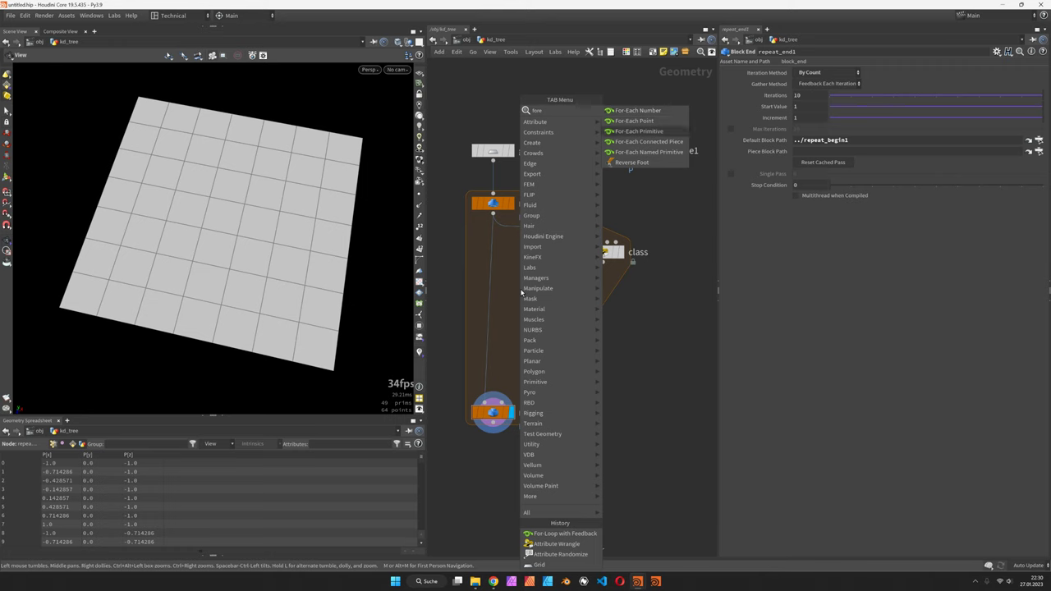
key("Return")
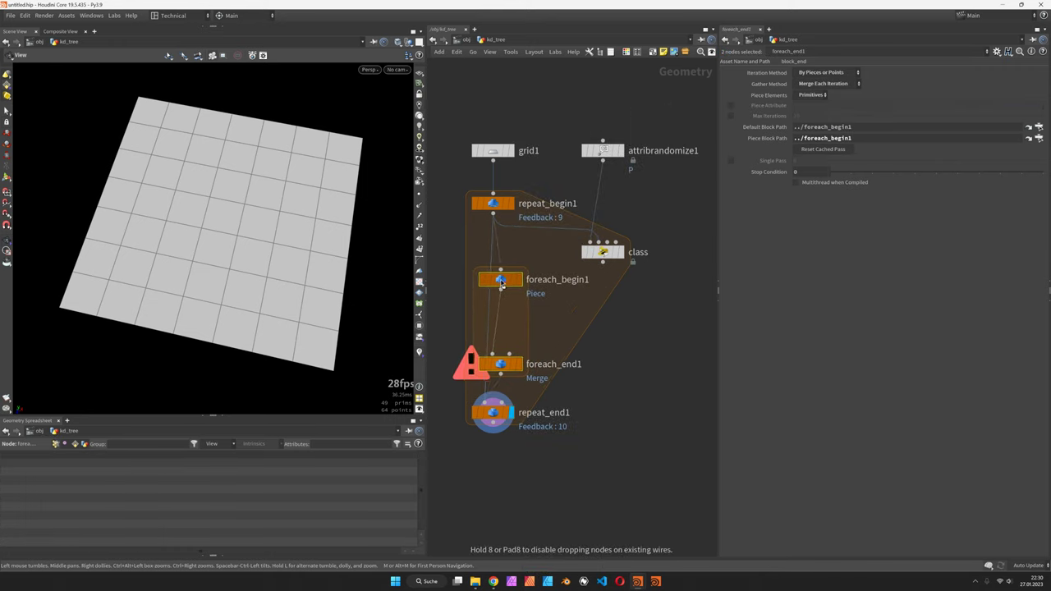
left_click(502, 277)
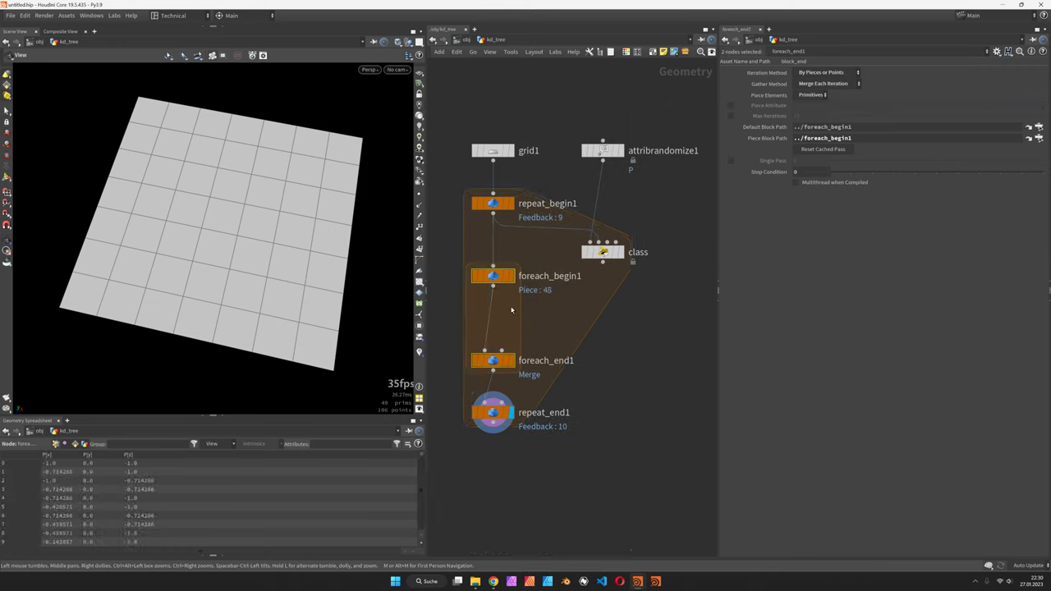
Step: Tidy the class node and display foreach_begin1's single extracted quad
left_click(493, 413)
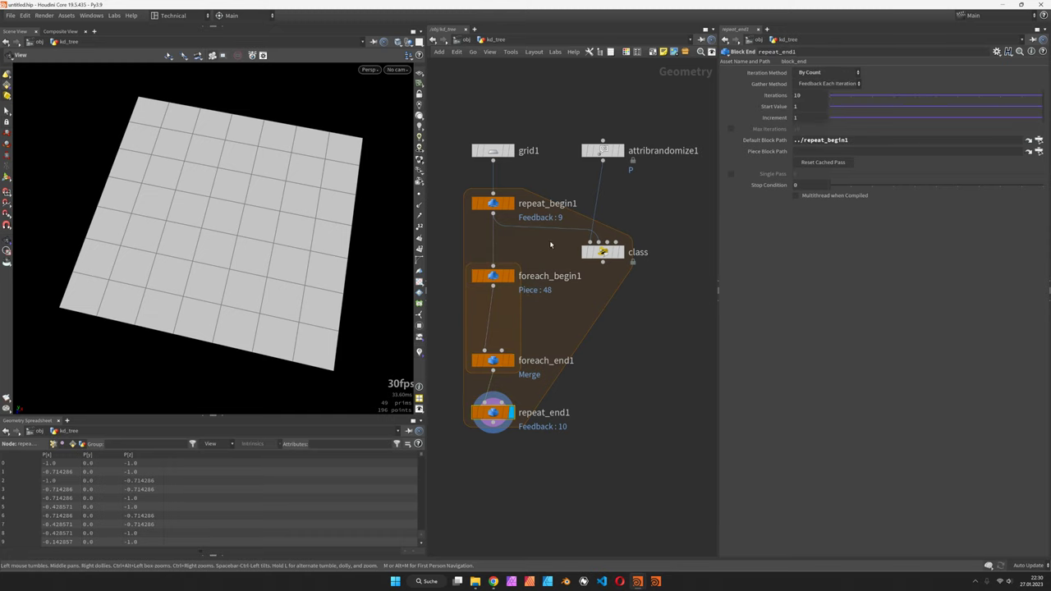
left_click_drag(605, 253, 608, 253)
left_click(608, 253)
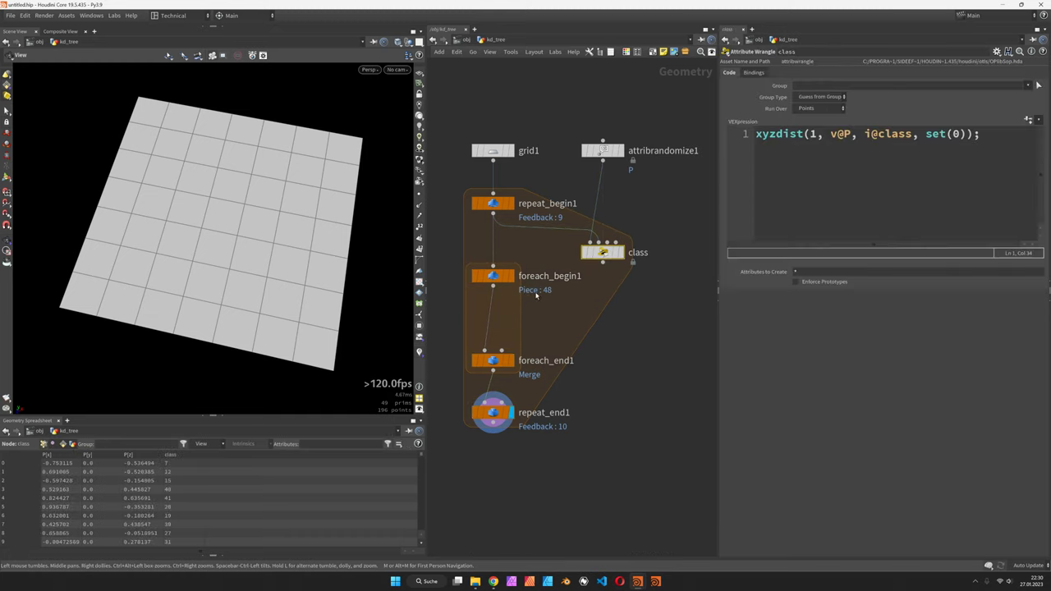
left_click(511, 277)
left_click(496, 276)
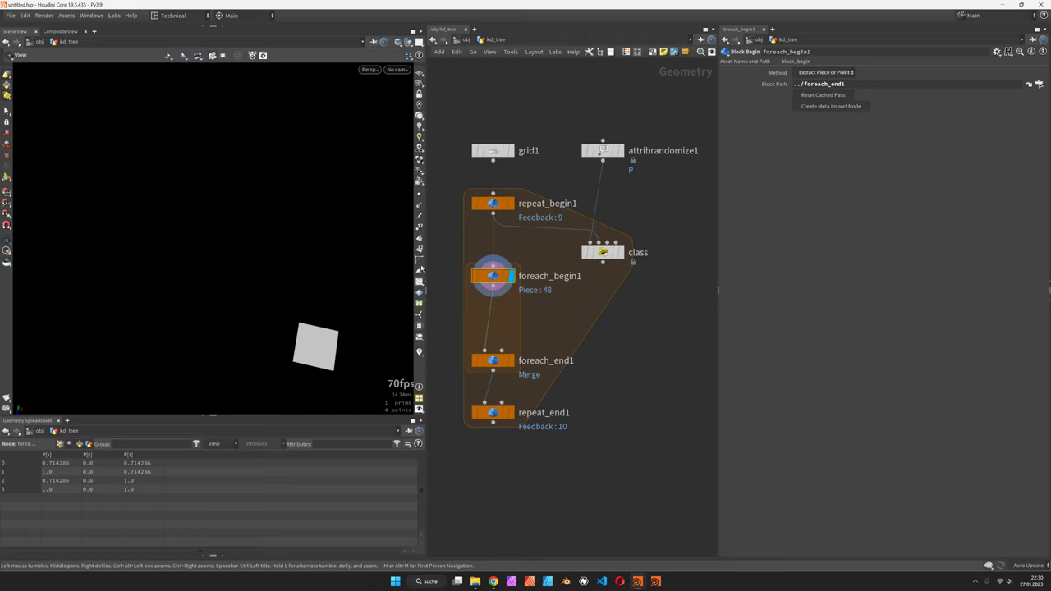
left_click_drag(317, 354, 309, 315)
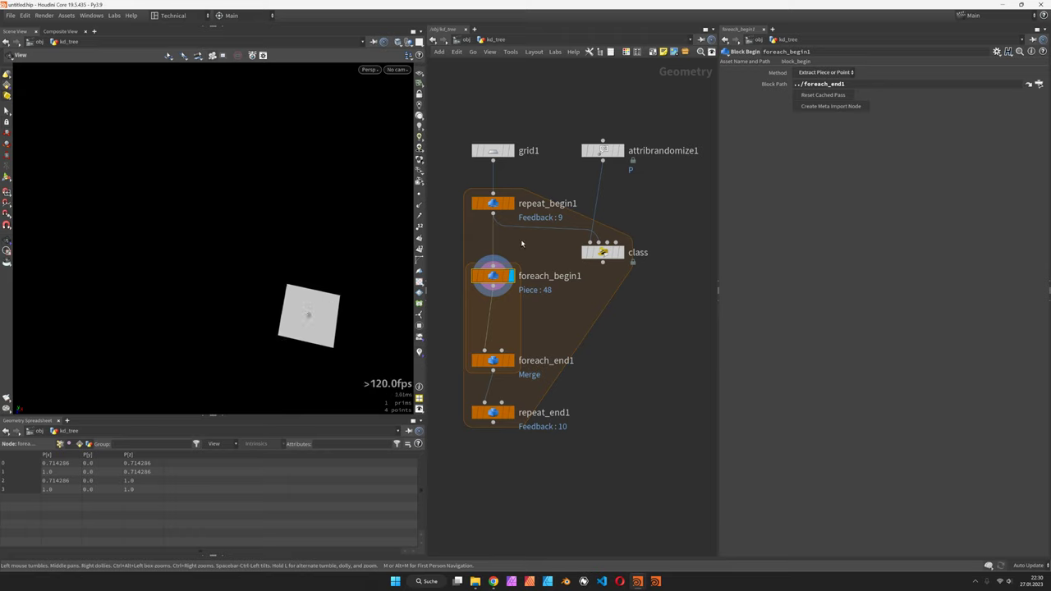
Step: Insert an Enumerate node on the wire between repeat_begin1 and foreach_begin1
key("Tab")
type("enum")
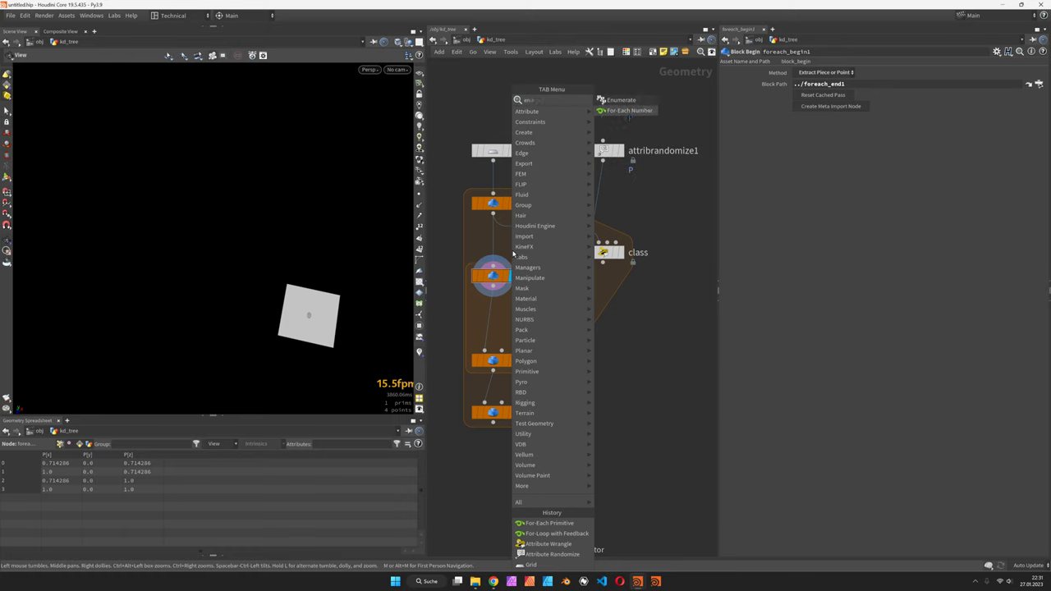
type("er")
key("Return")
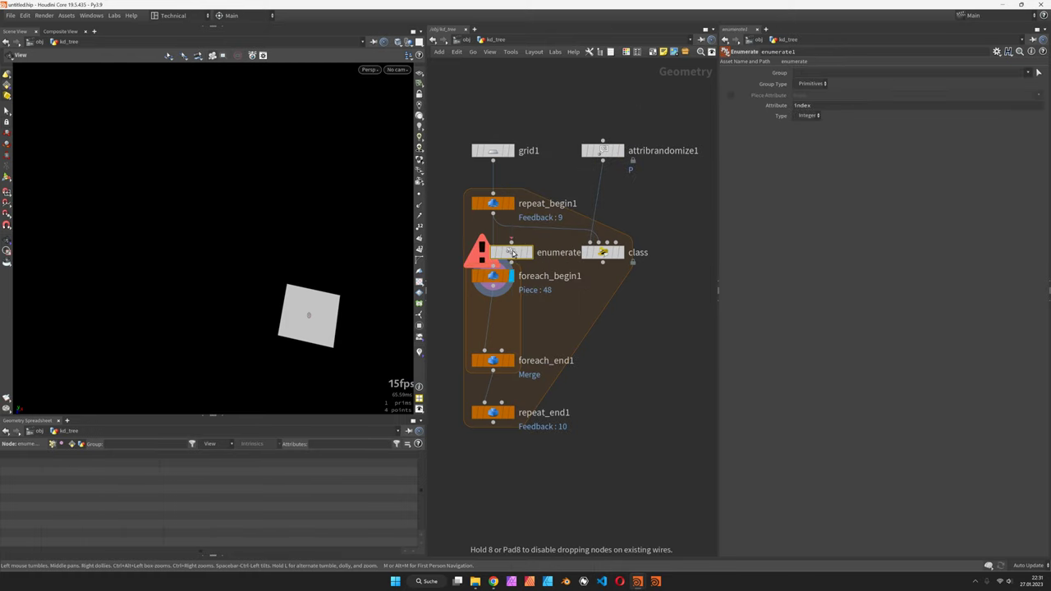
left_click(498, 246)
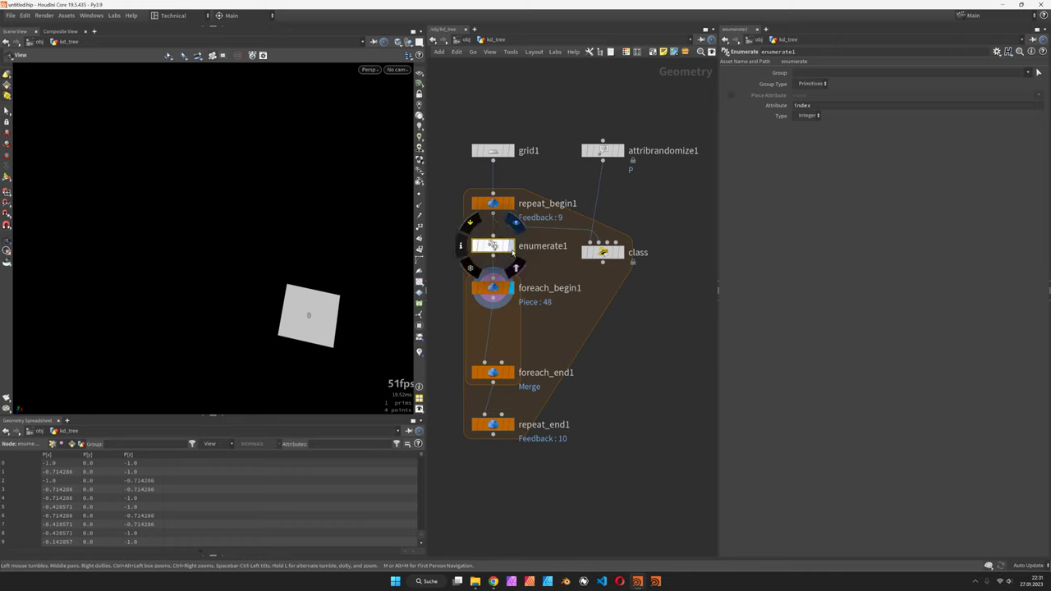
Step: Preview the numbered grid, a single foreach piece, then the class node's points
left_click(511, 246)
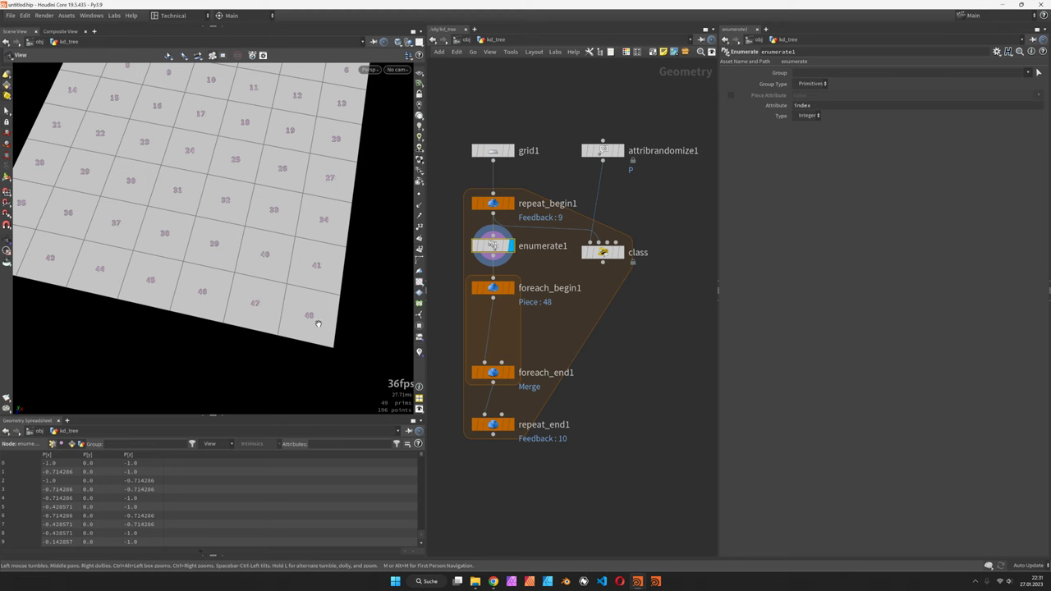
left_click(511, 289)
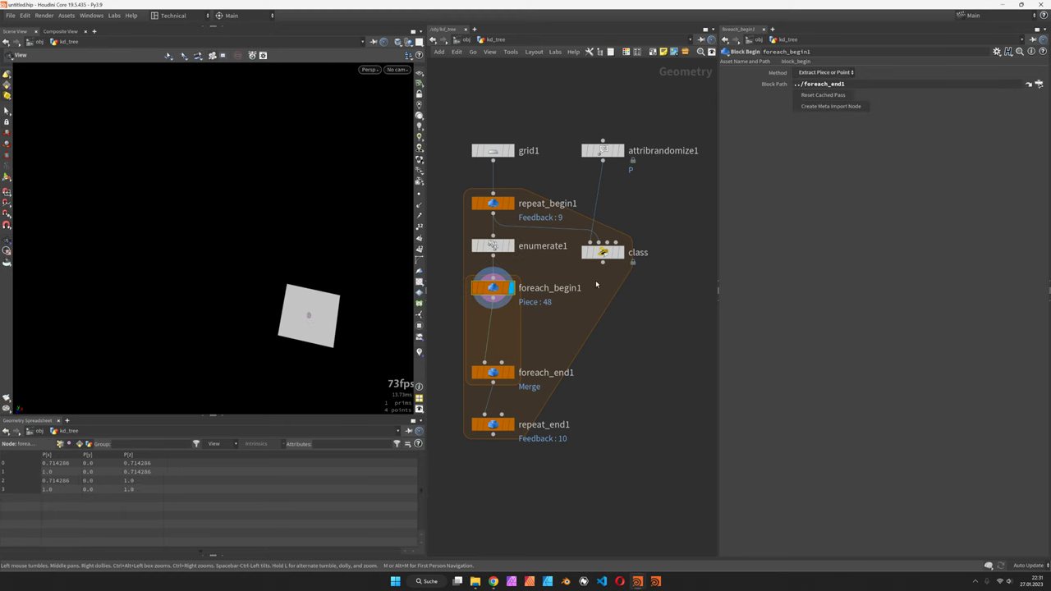
left_click(617, 253)
left_click(619, 253)
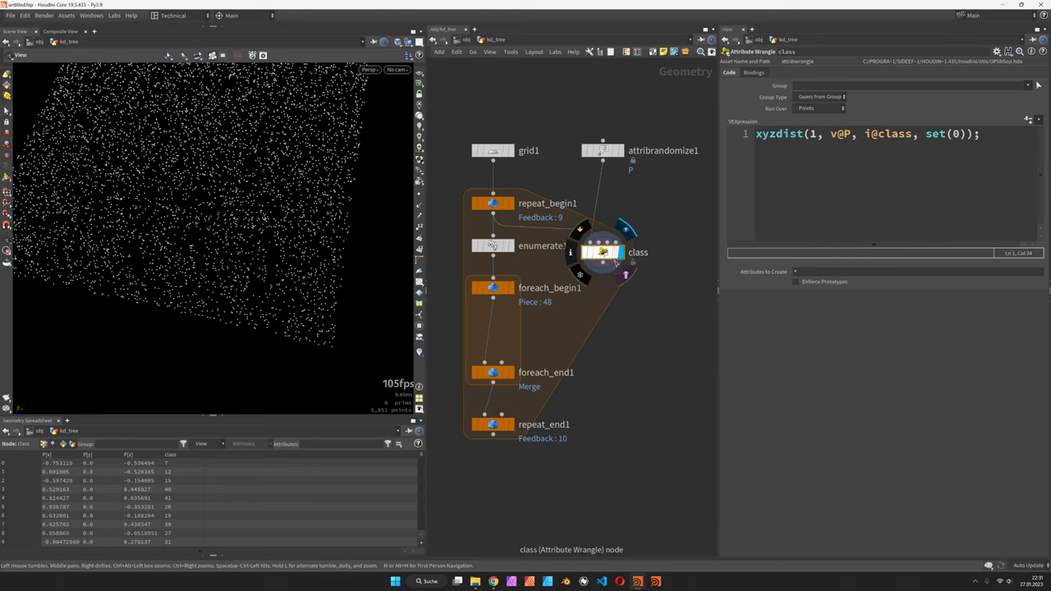
Step: Add an Attribute Wrangle fed by class and foreach_begin1, named match_class
left_click(604, 262)
left_click(606, 329)
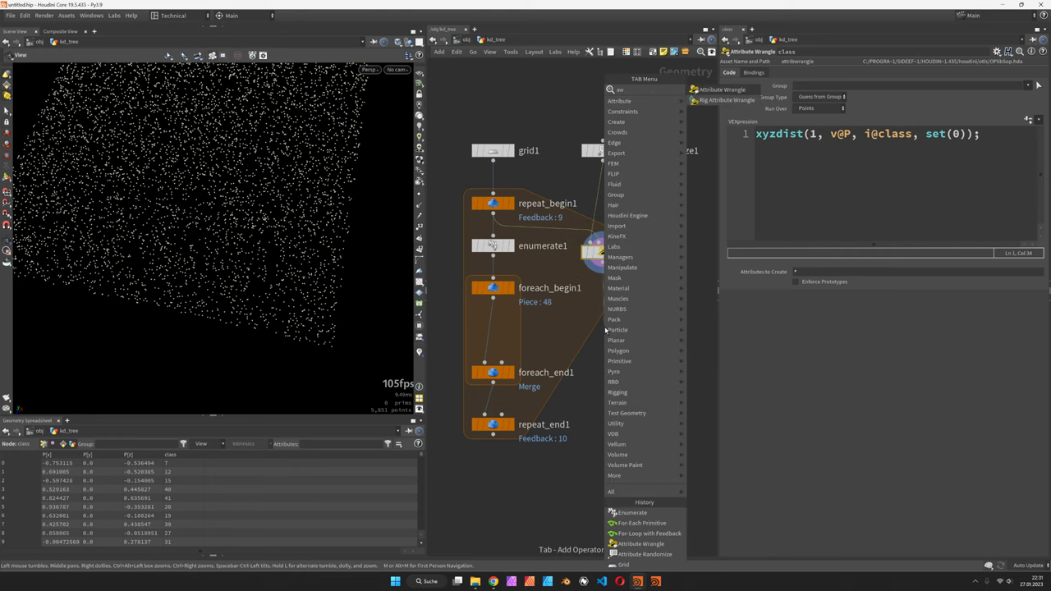
type("wrangle")
key("Return")
left_click_drag(606, 330, 606, 335)
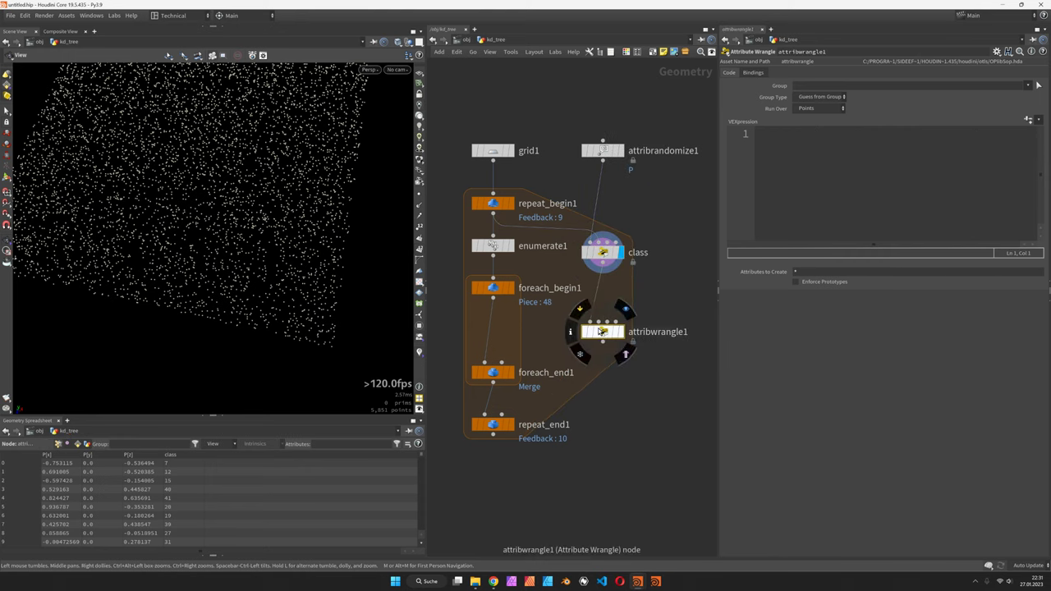
left_click_drag(494, 301, 605, 322)
left_click(621, 332)
double_click(658, 332)
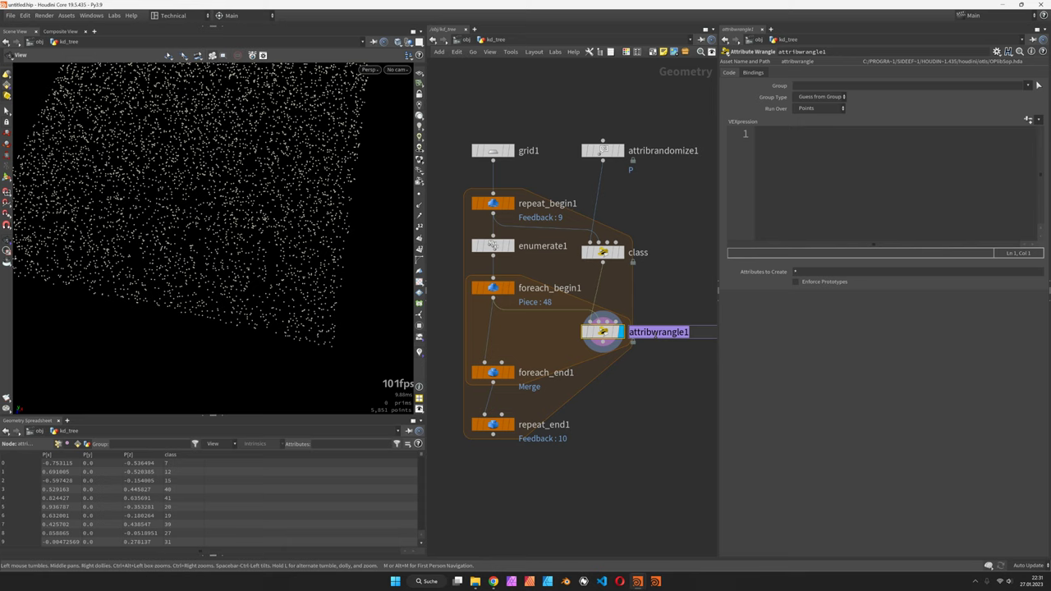
type("match_")
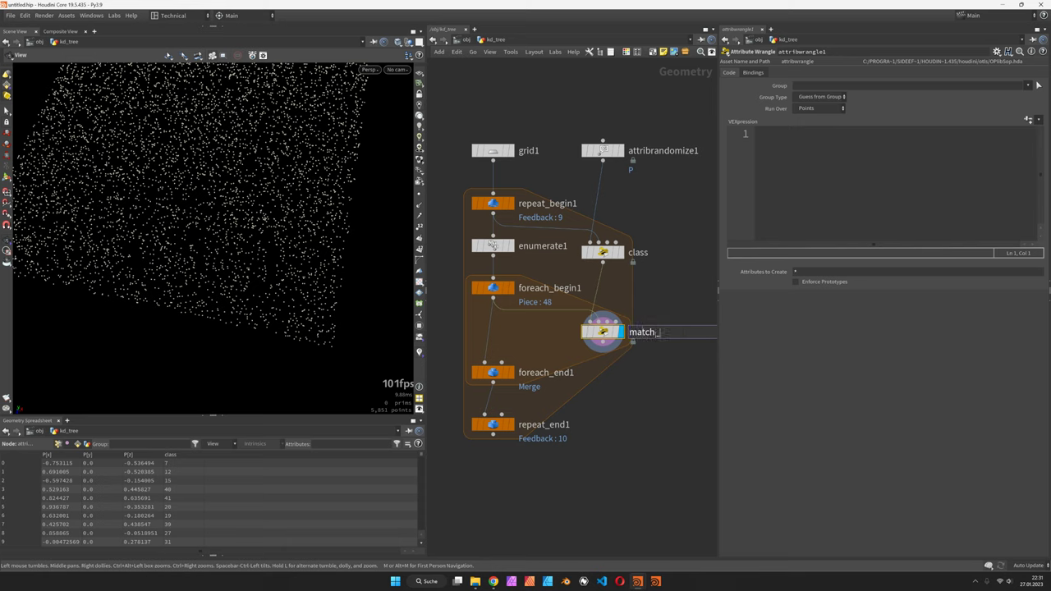
type("class")
key("Return")
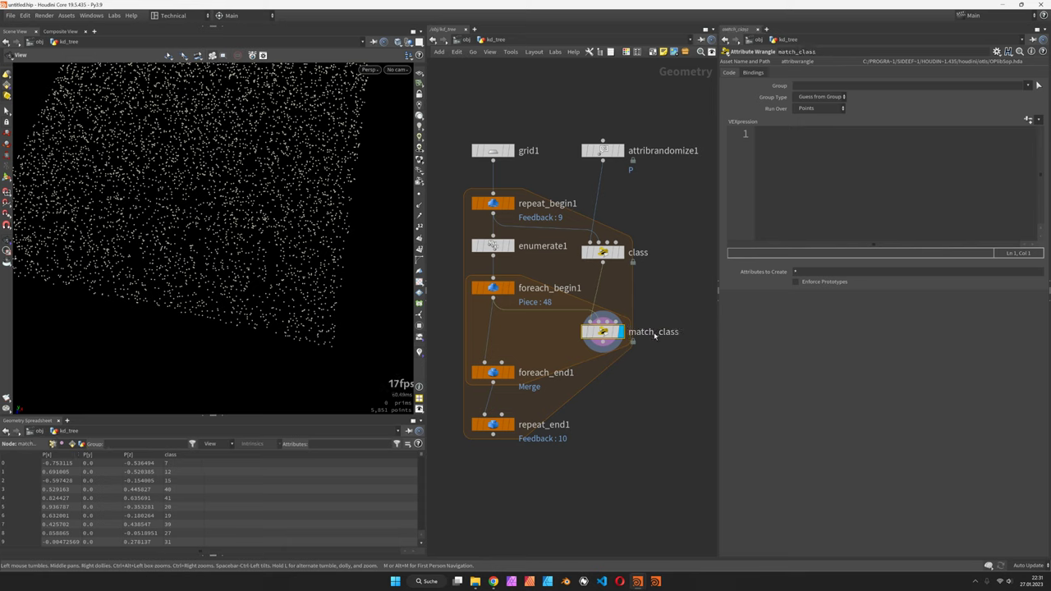
Step: Write VEX removing points whose class differs from the piece's prim 'index'
left_click(841, 171)
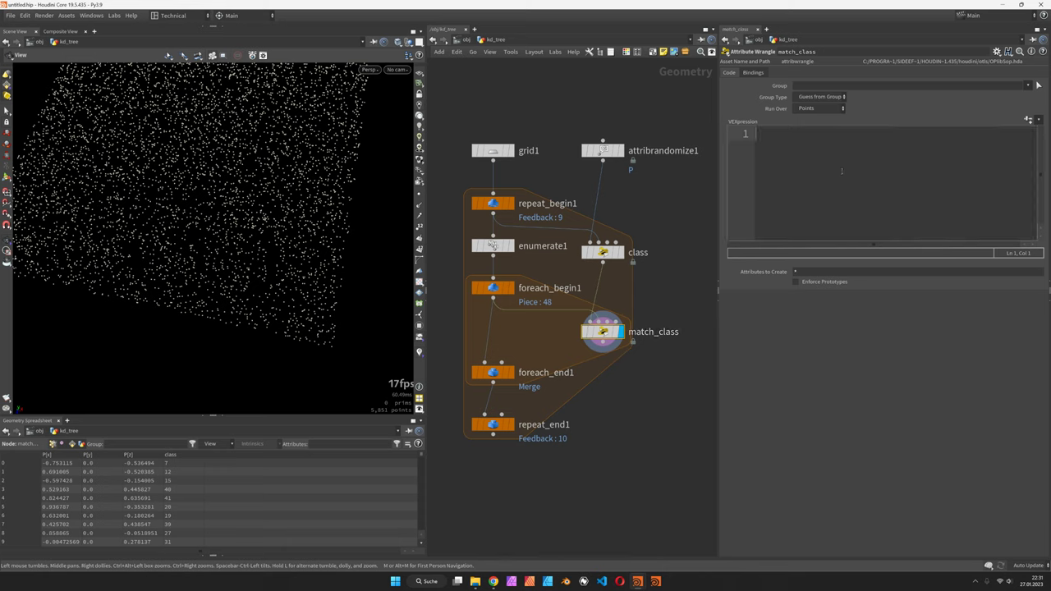
type("int index = prim")
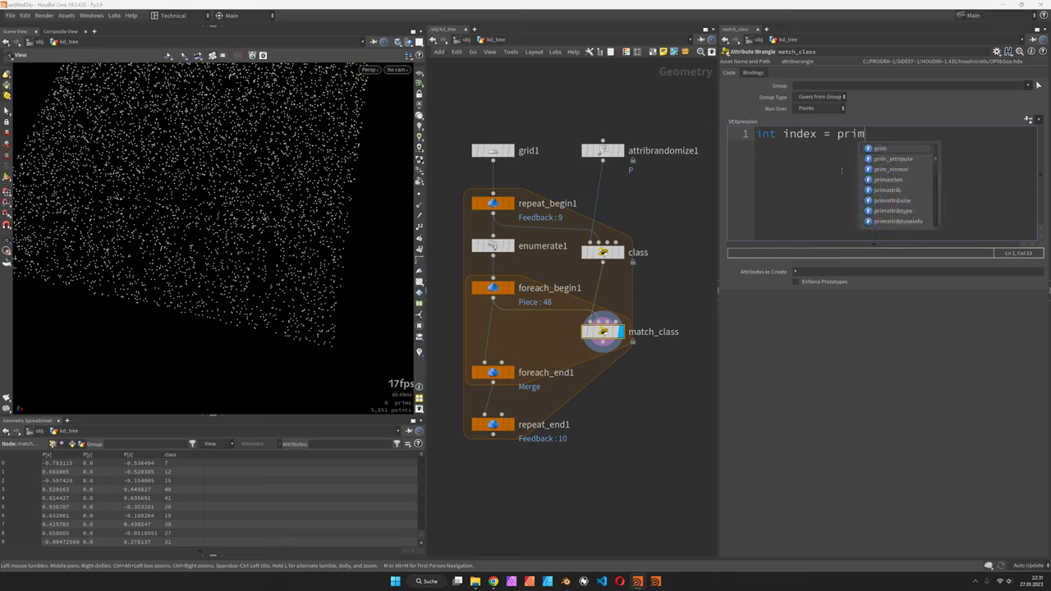
type("(1,")
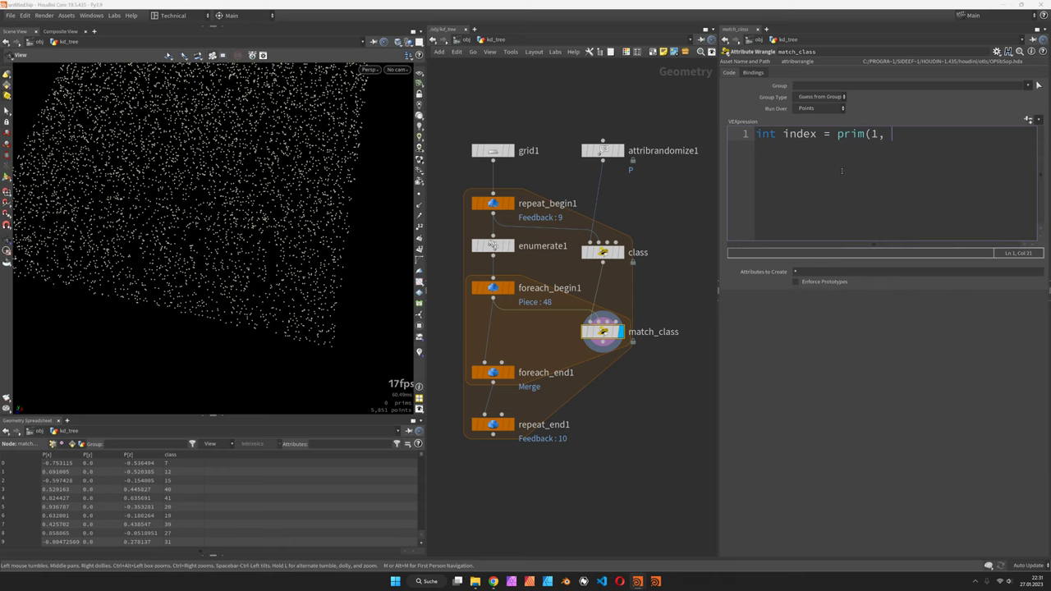
type(" 'index', 0);")
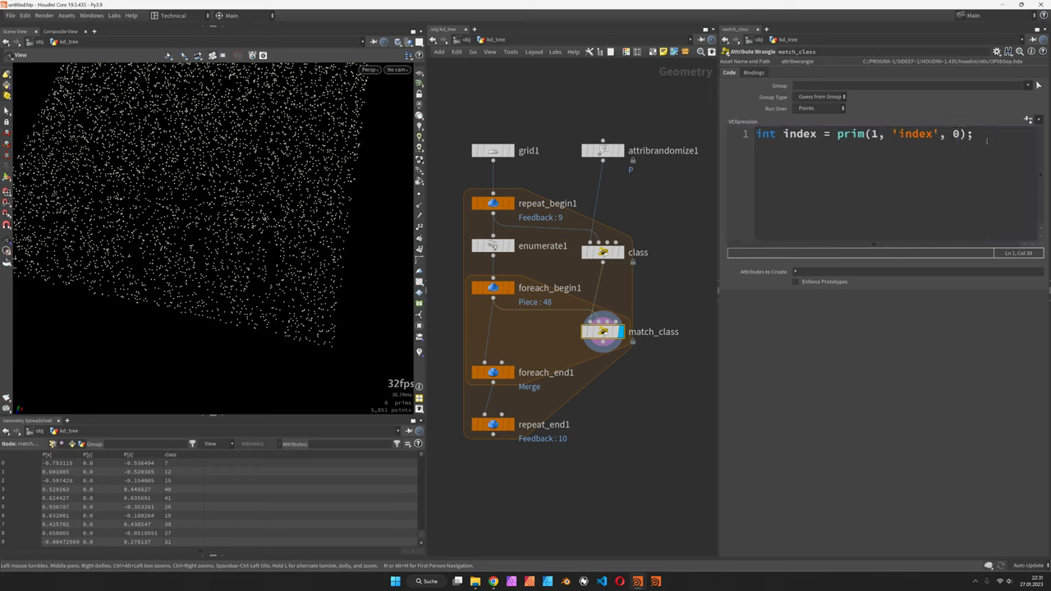
key("Return")
key("Return")
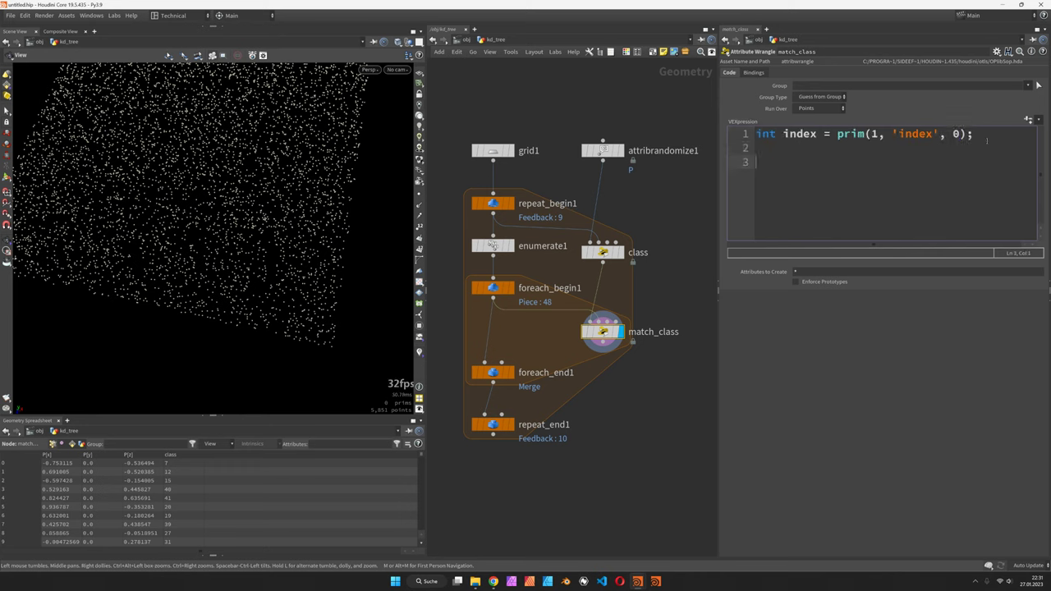
type("if(index ")
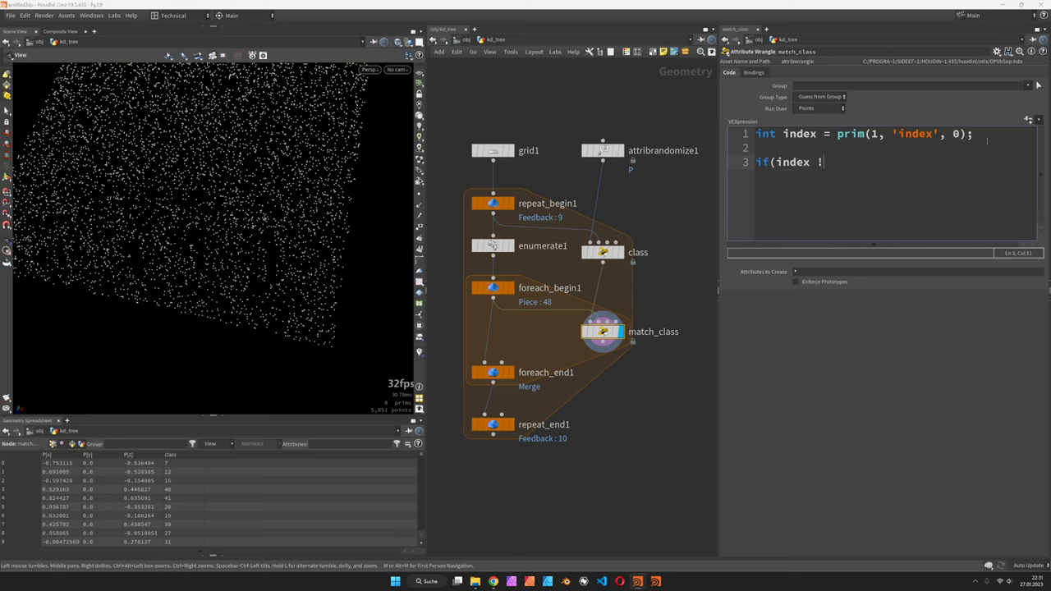
type("!= i@class){")
key("Return")
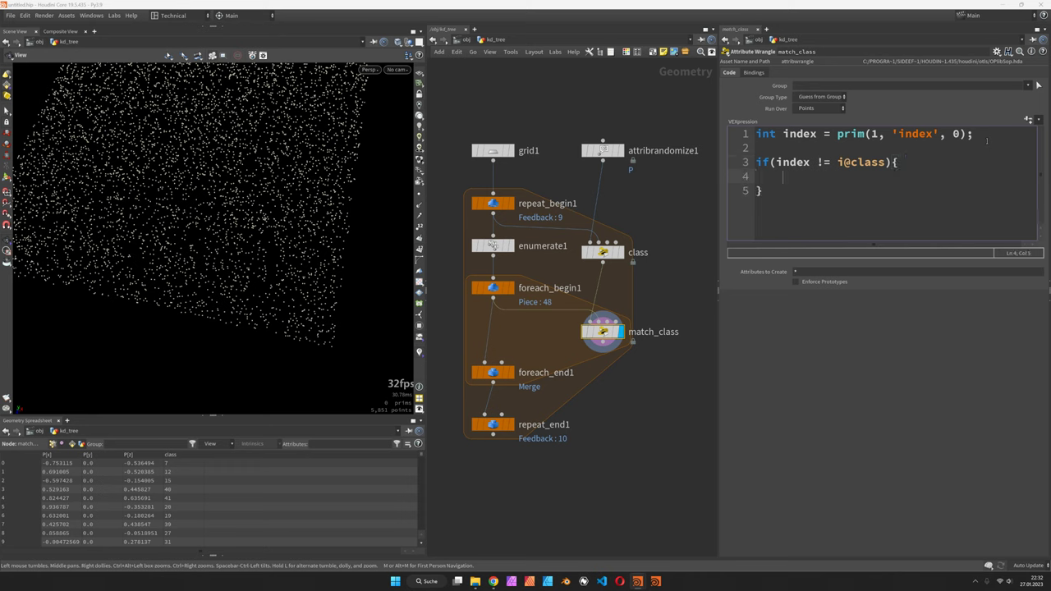
type("removepoint")
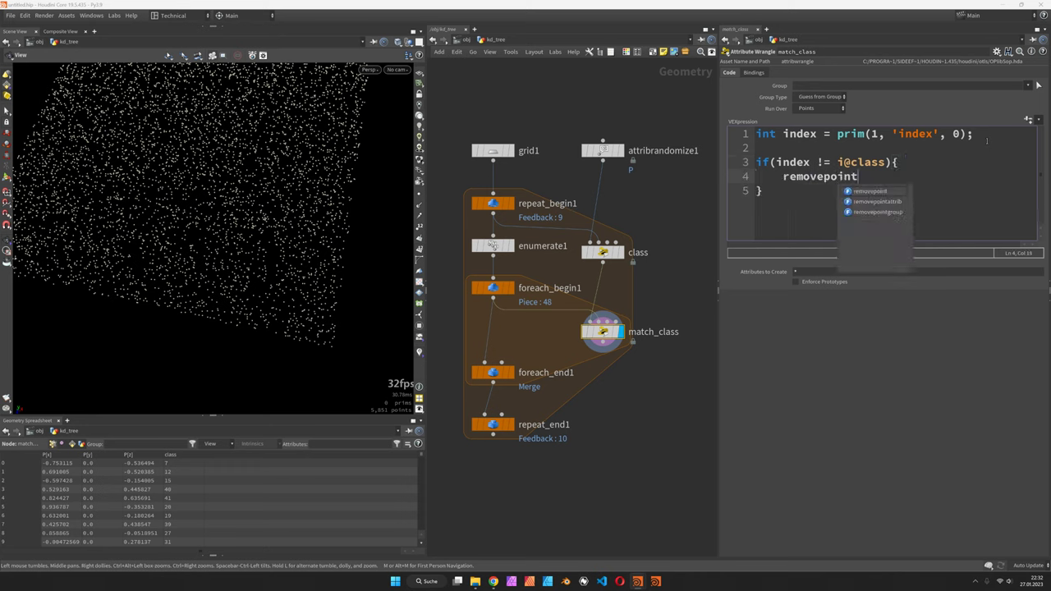
type("(0, i@ptnum);")
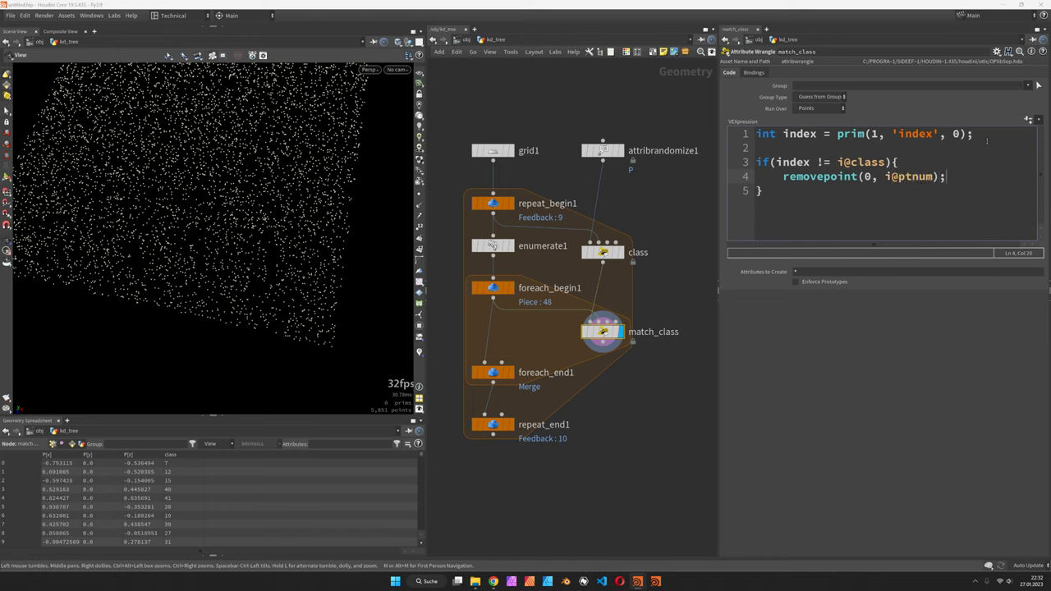
key("End")
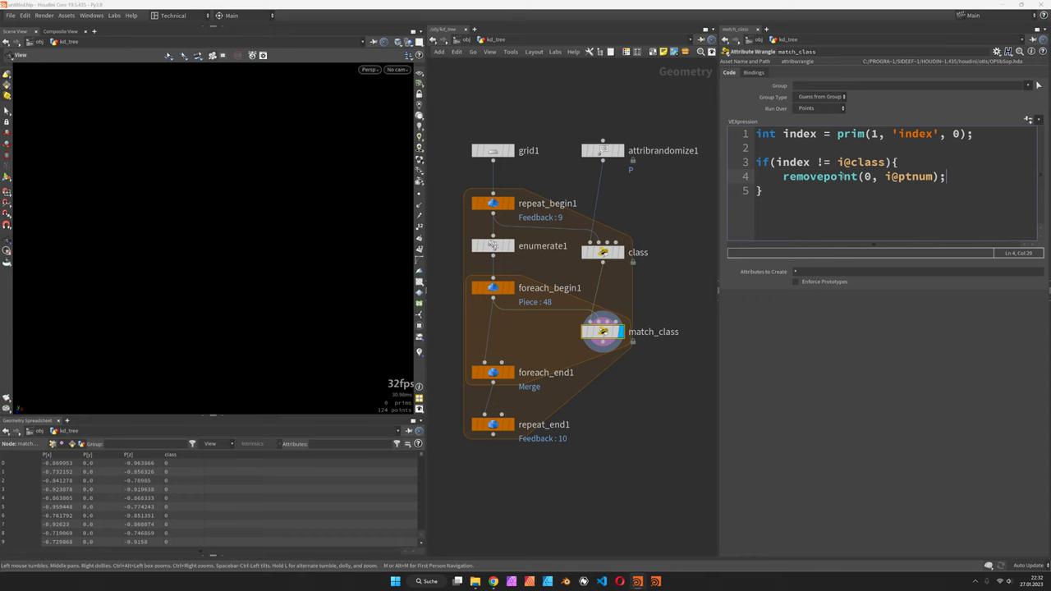
left_click(869, 161)
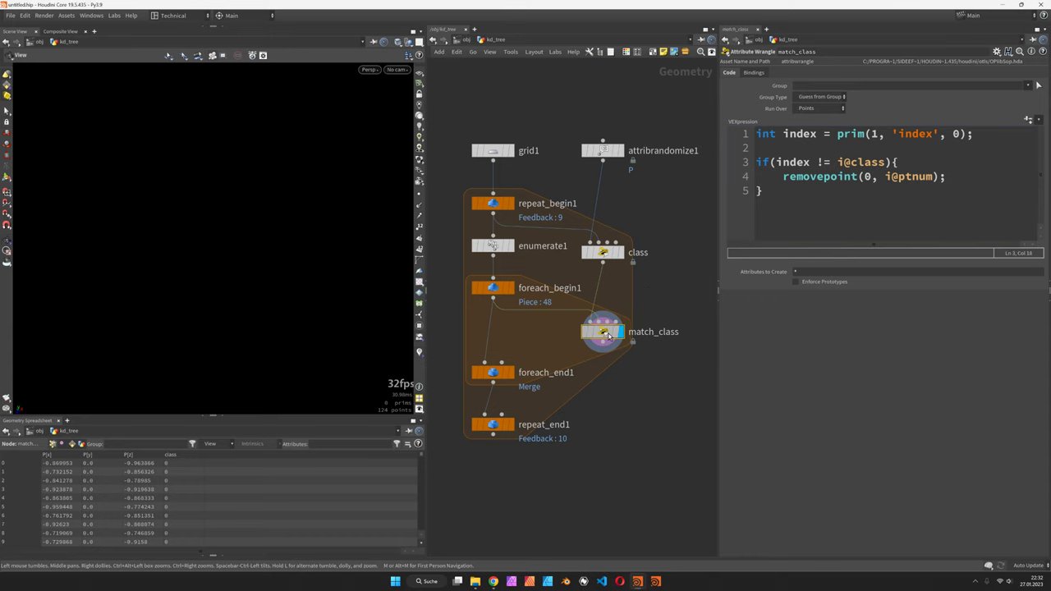
middle_click_drag(608, 337, 631, 290)
left_click_drag(582, 438, 517, 370)
Step: Add an Attribute Promote below match_class using Median to a Detail attribute
key("Tab")
type("apro")
key("Return")
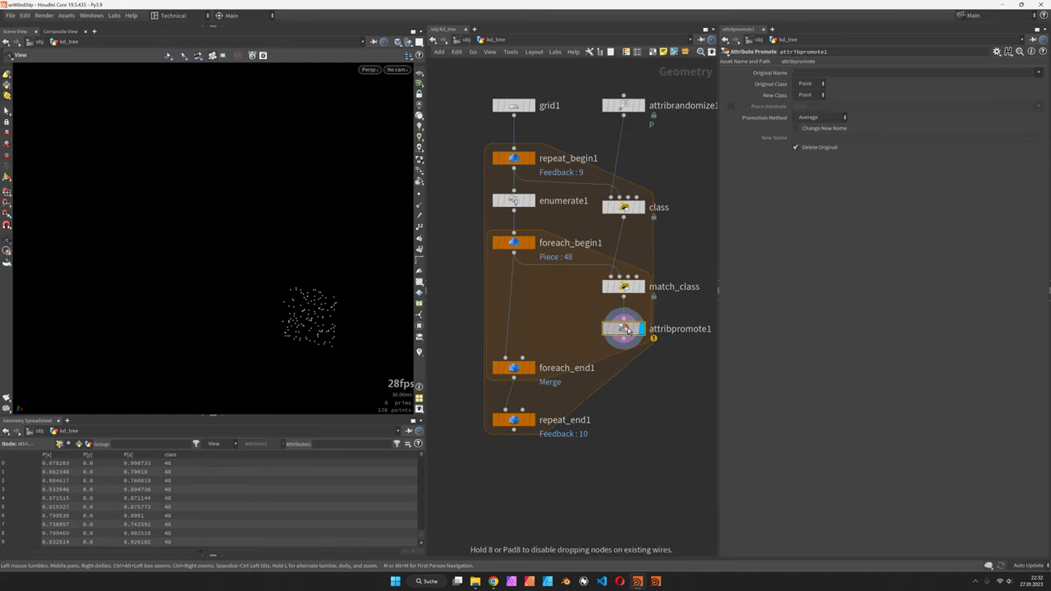
left_click(628, 329)
left_click(823, 118)
left_click(820, 169)
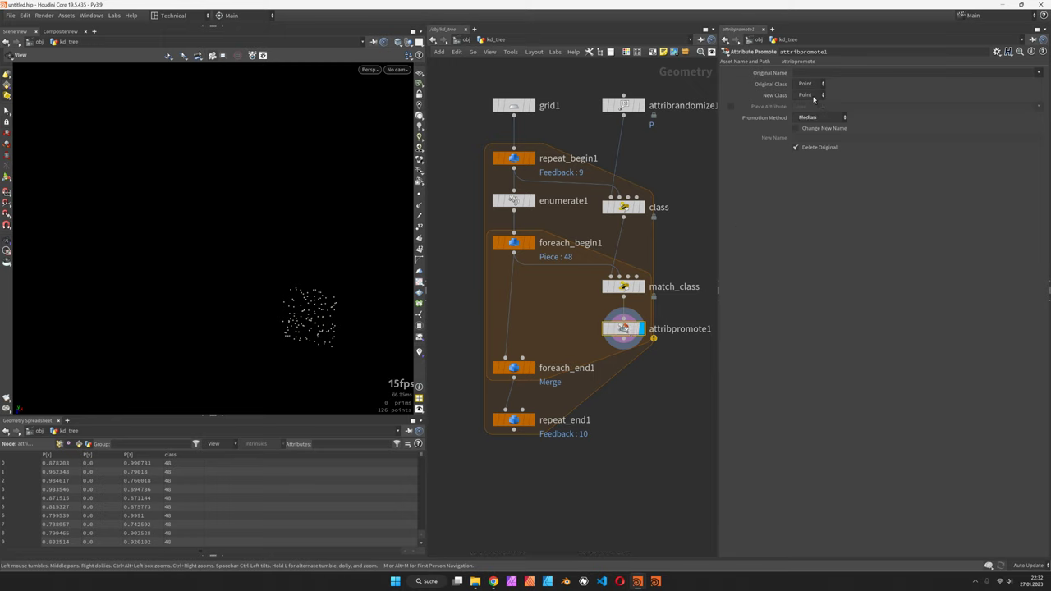
left_click(810, 95)
left_click(813, 105)
Step: Promote P under the new name P_med while keeping the original P
left_click(1019, 75)
type("P")
key("Return")
left_click(845, 129)
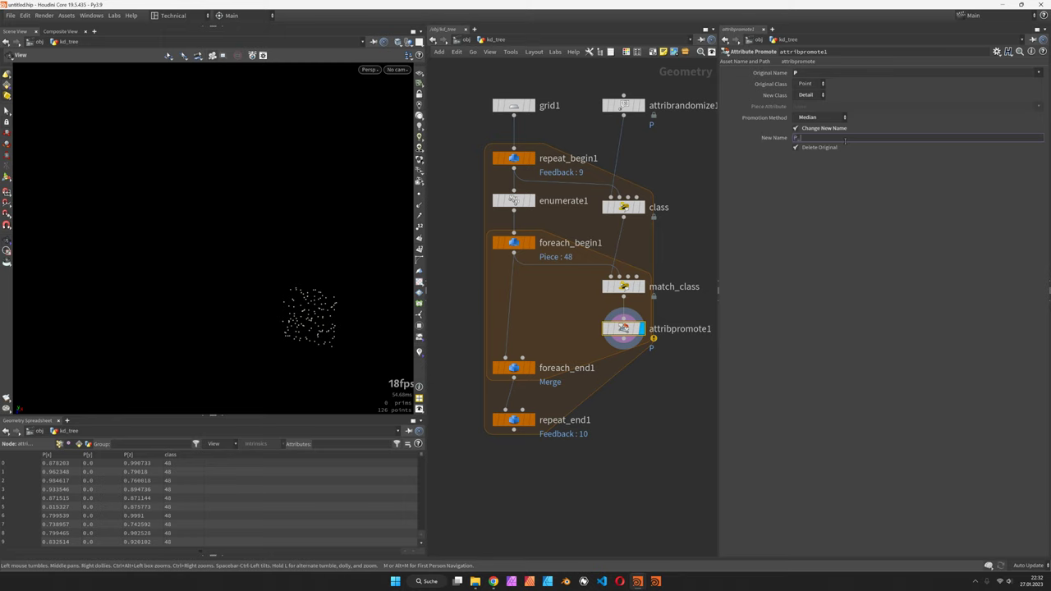
key("Return")
left_click(832, 149)
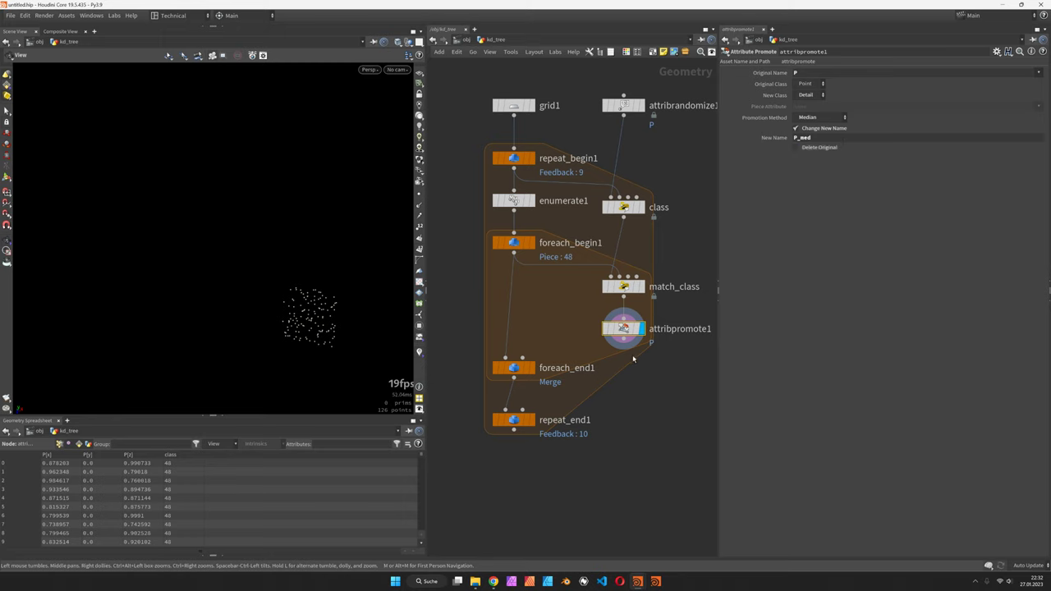
middle_click_drag(634, 367, 637, 283)
left_click_drag(621, 389, 524, 306)
left_click(626, 244)
Step: Insert a Clip node before foreach_end1 and check attribpromote1's P_med detail attribute
key("Tab")
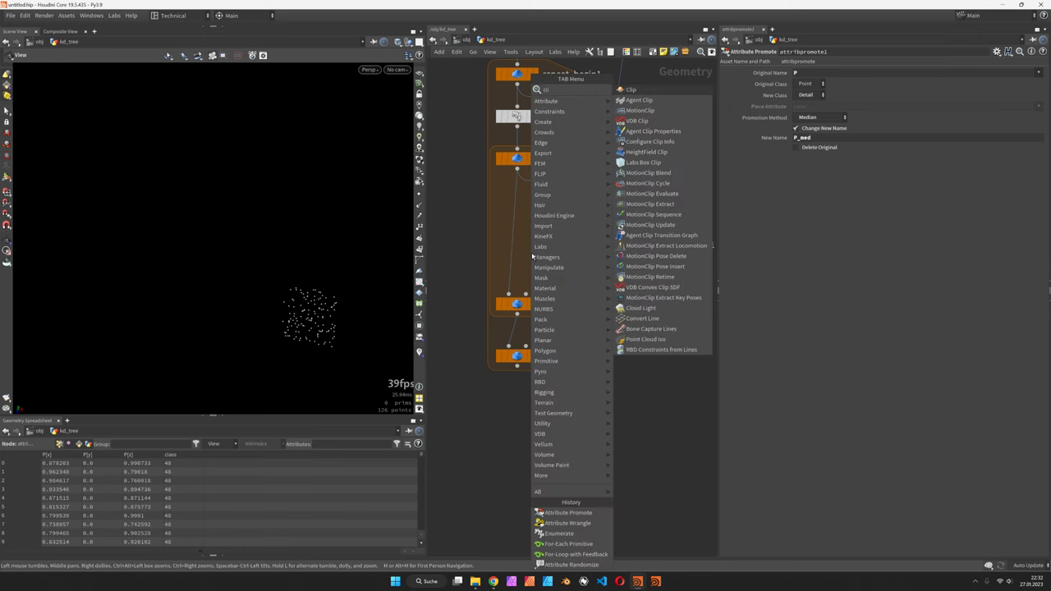
left_click(649, 119)
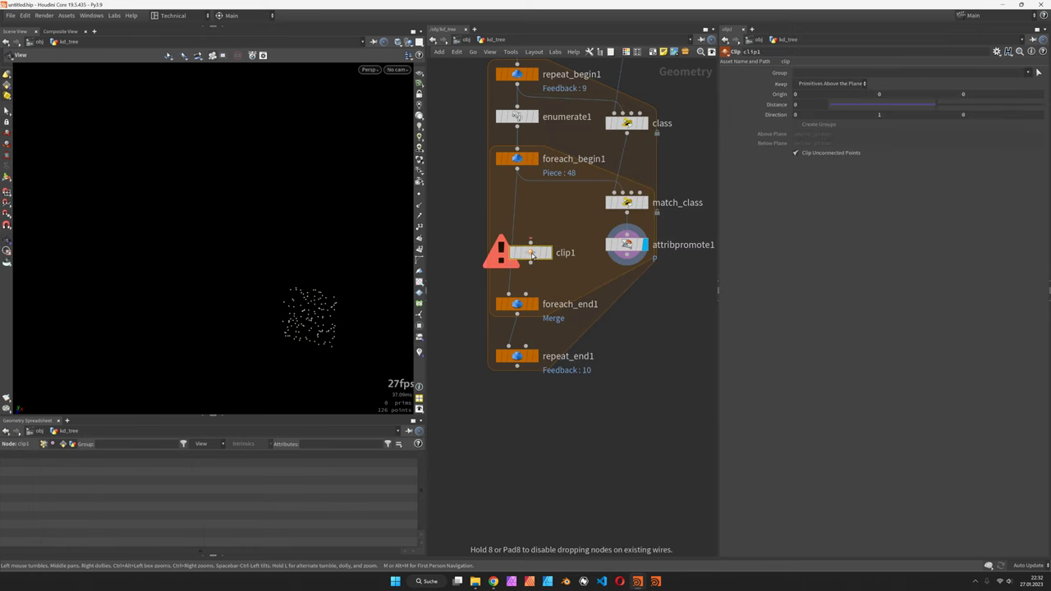
left_click(532, 247)
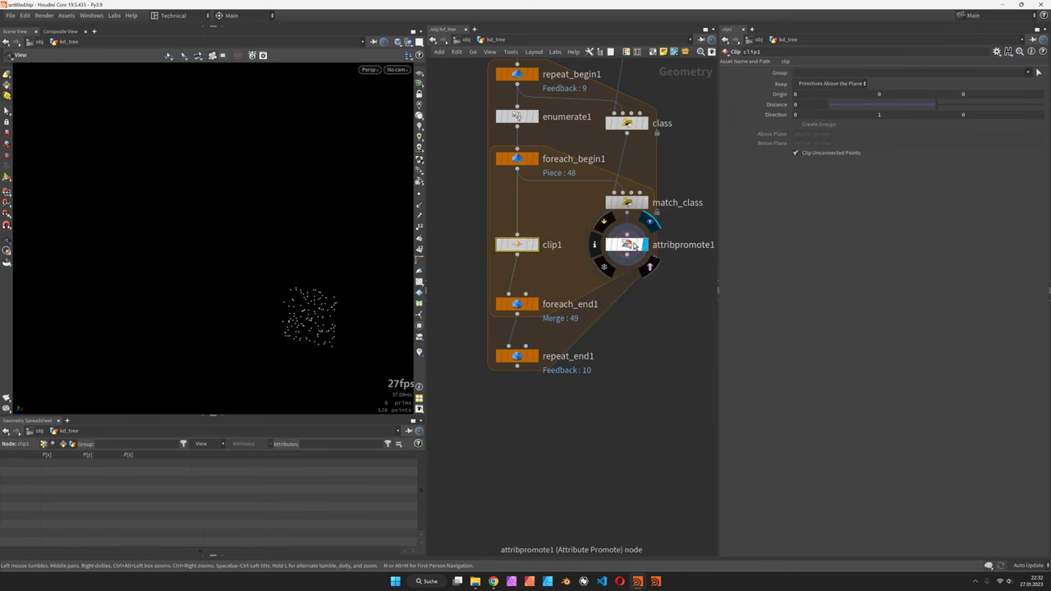
left_click(647, 245)
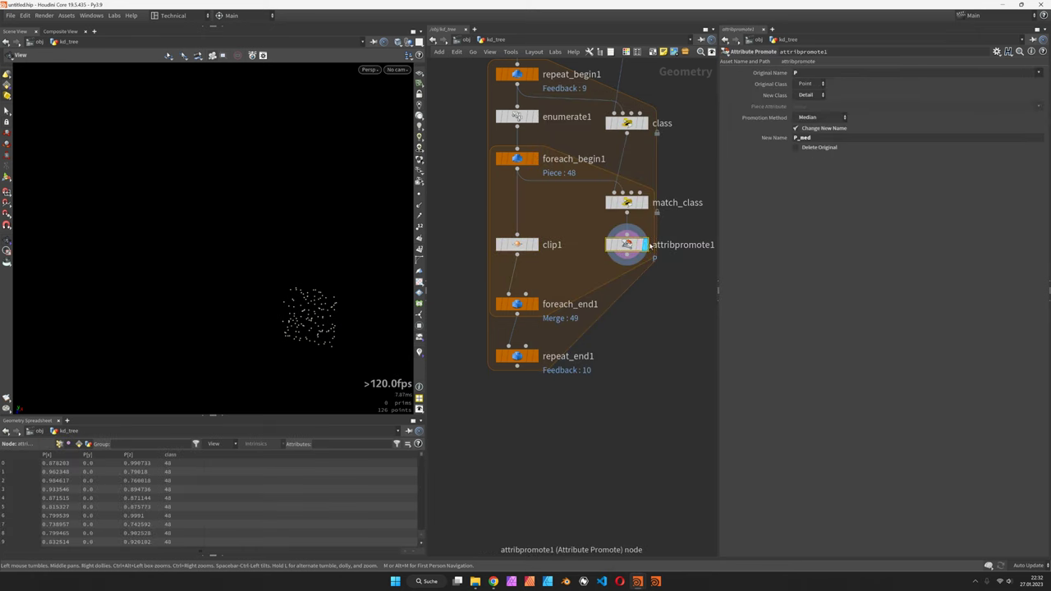
left_click(89, 444)
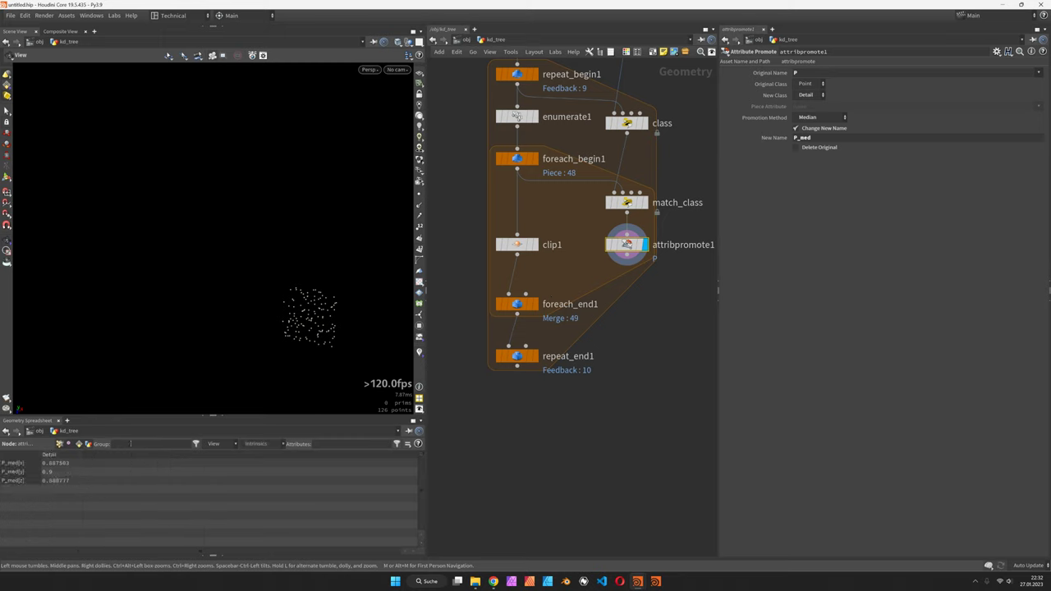
Step: Set clip1's Origin to detail('../attribpromote1/', 'P_med', 0/1/2) expressions
left_click(529, 239)
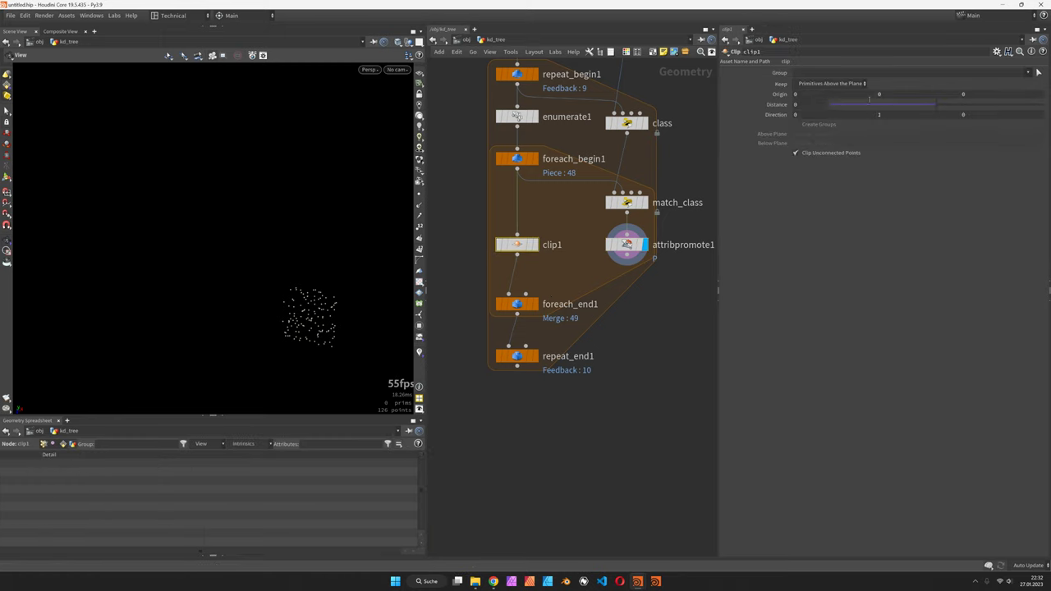
left_click(818, 96)
type("detail(")
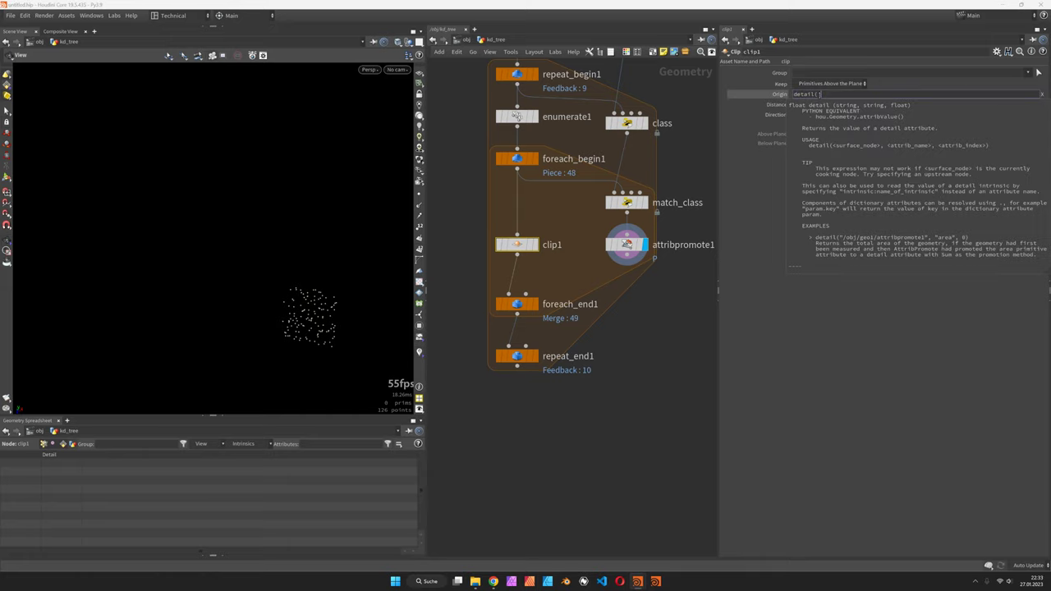
type(")")
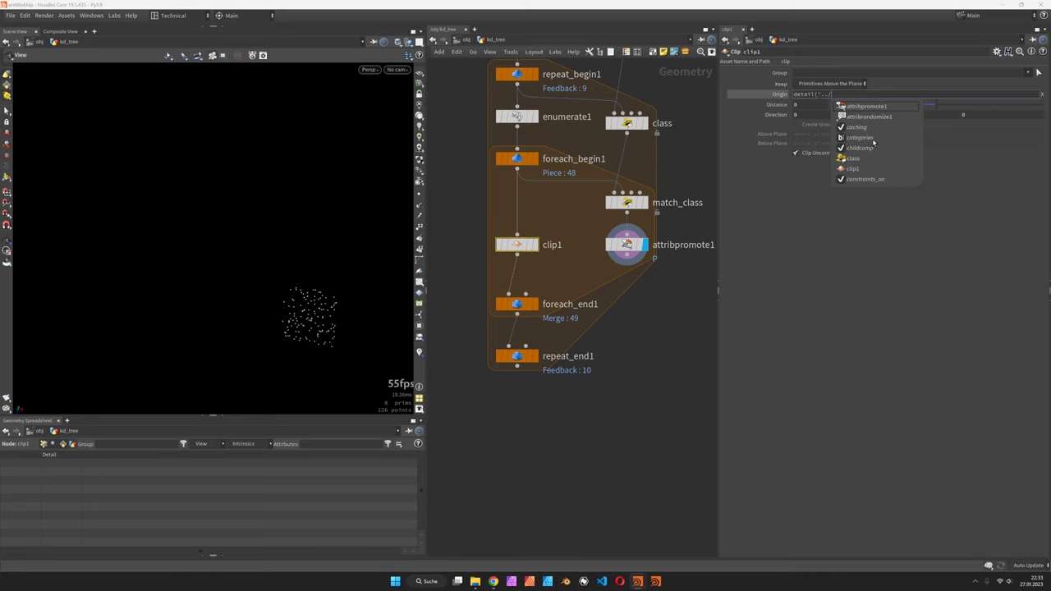
left_click(883, 105)
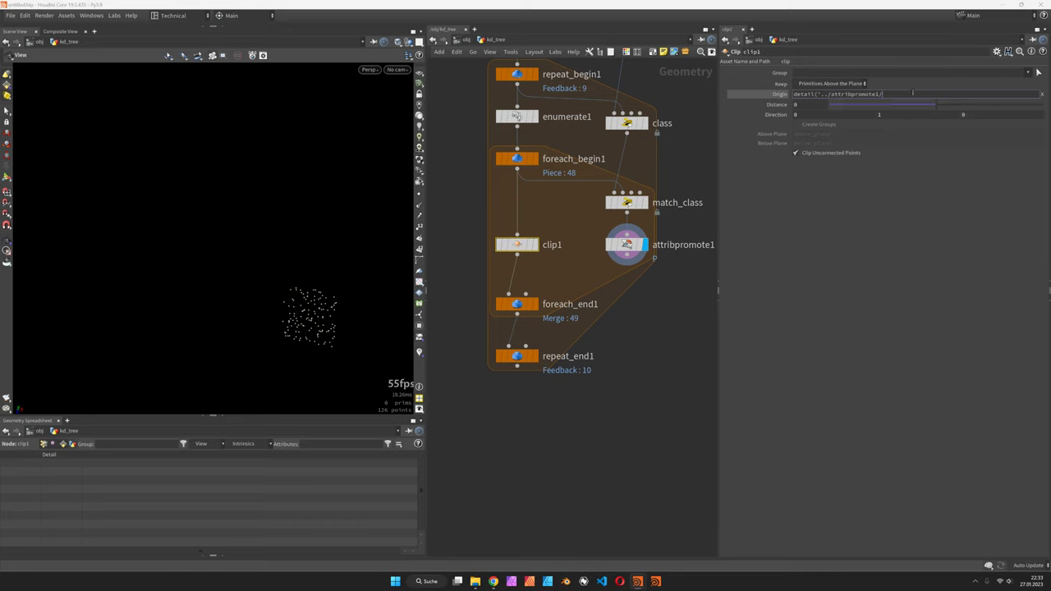
type("', 0")
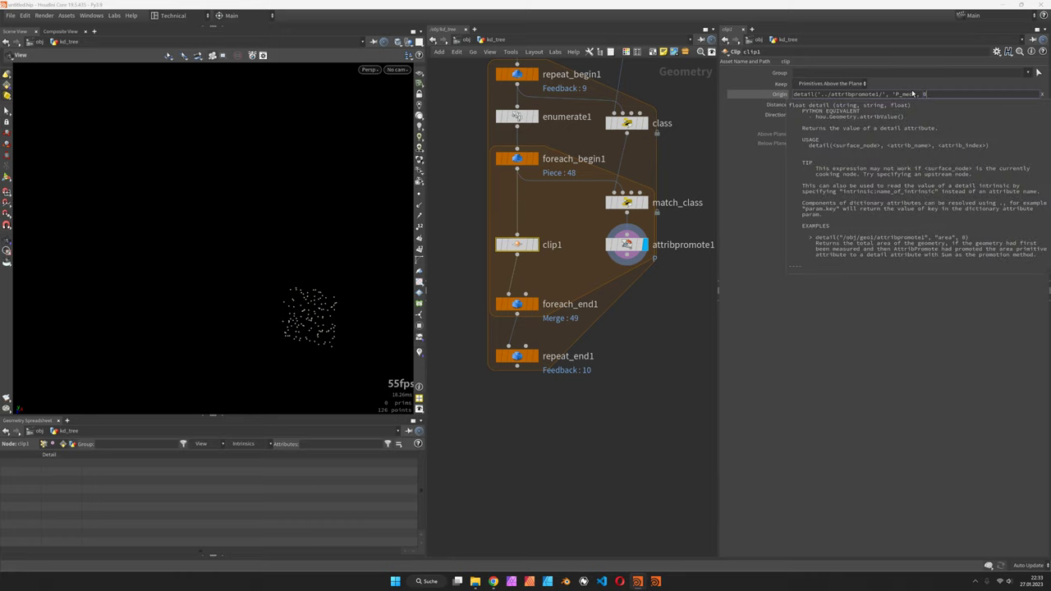
type(")")
key("Return")
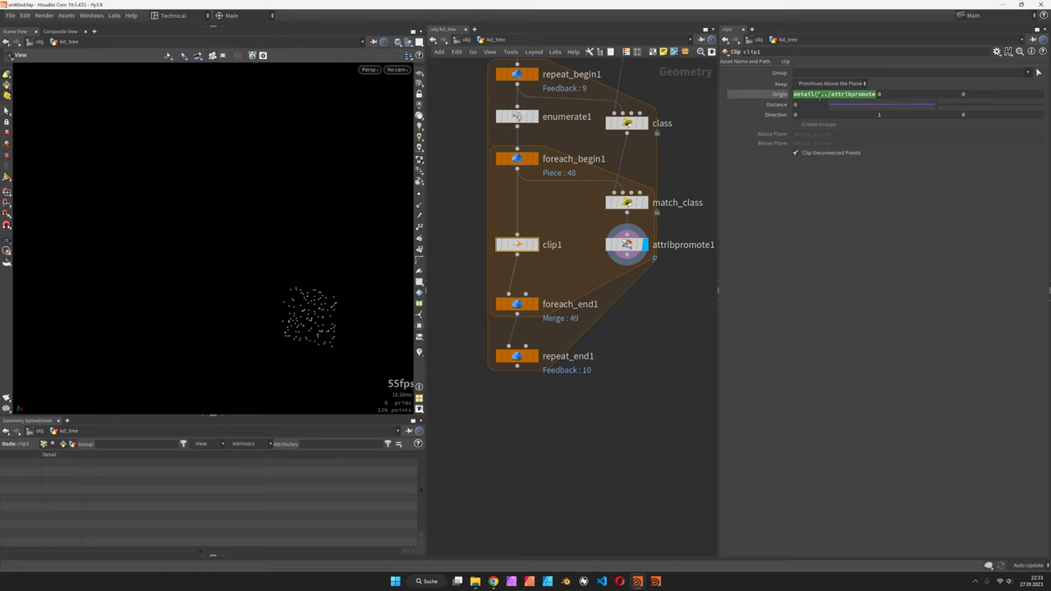
left_click(819, 97)
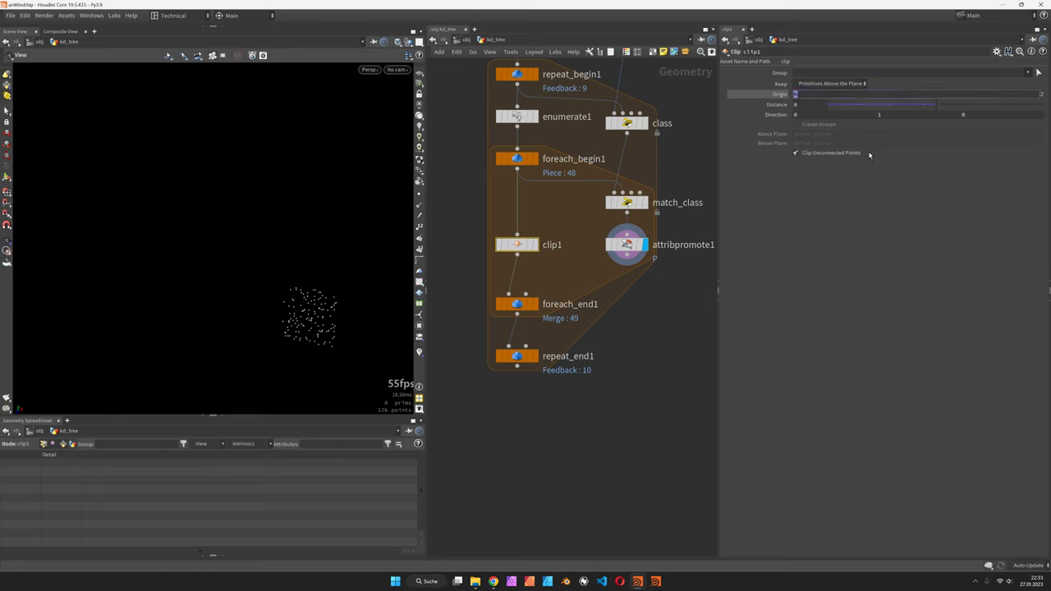
left_click(965, 98)
left_click(989, 148)
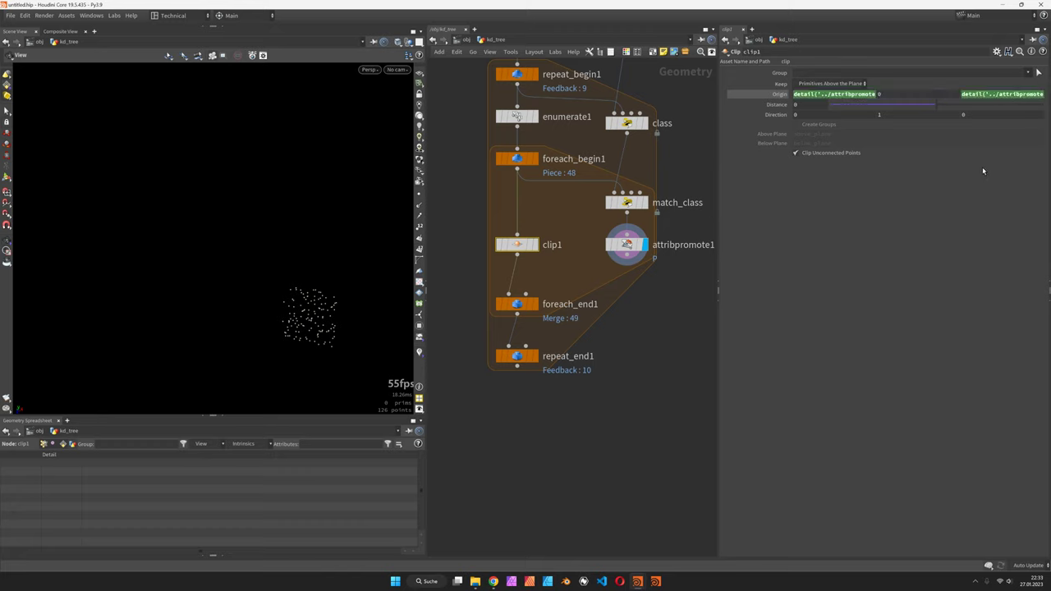
left_click(943, 97)
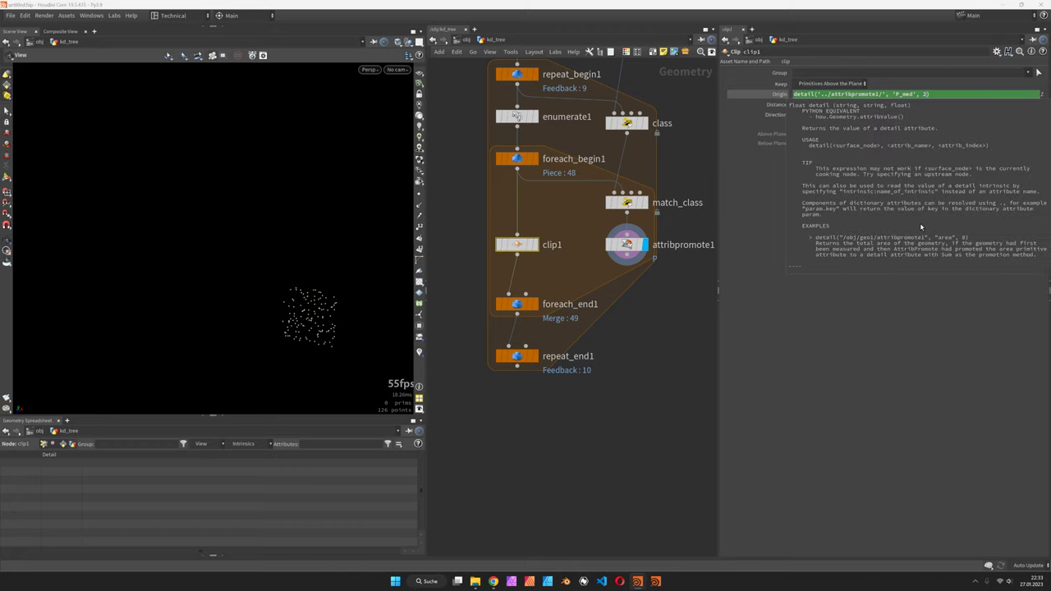
left_click(891, 317)
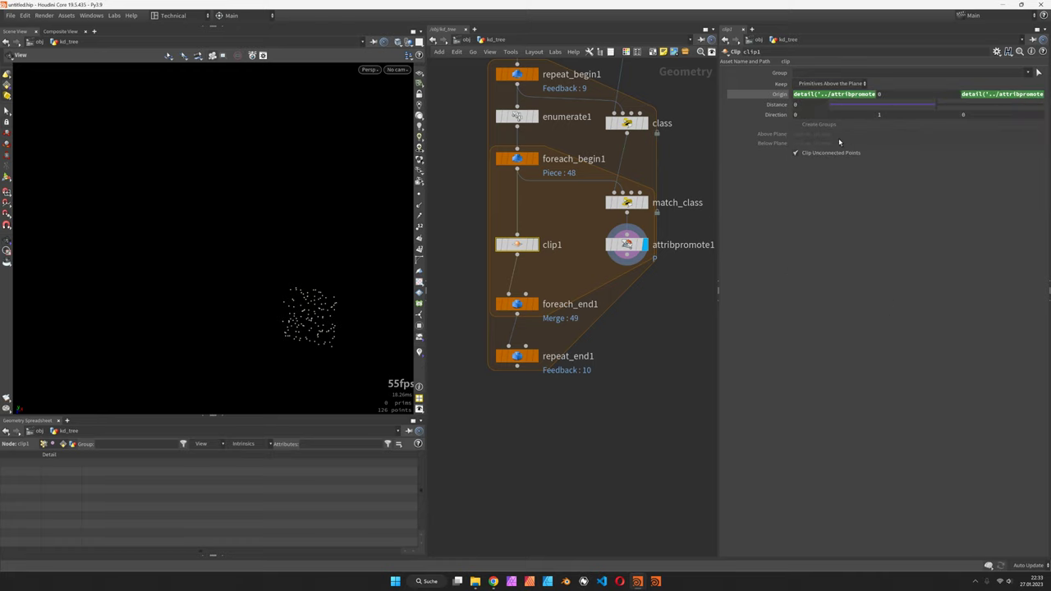
Step: Move the display flag through clip1 and foreach_end1 to repeat_end1
left_click(534, 245)
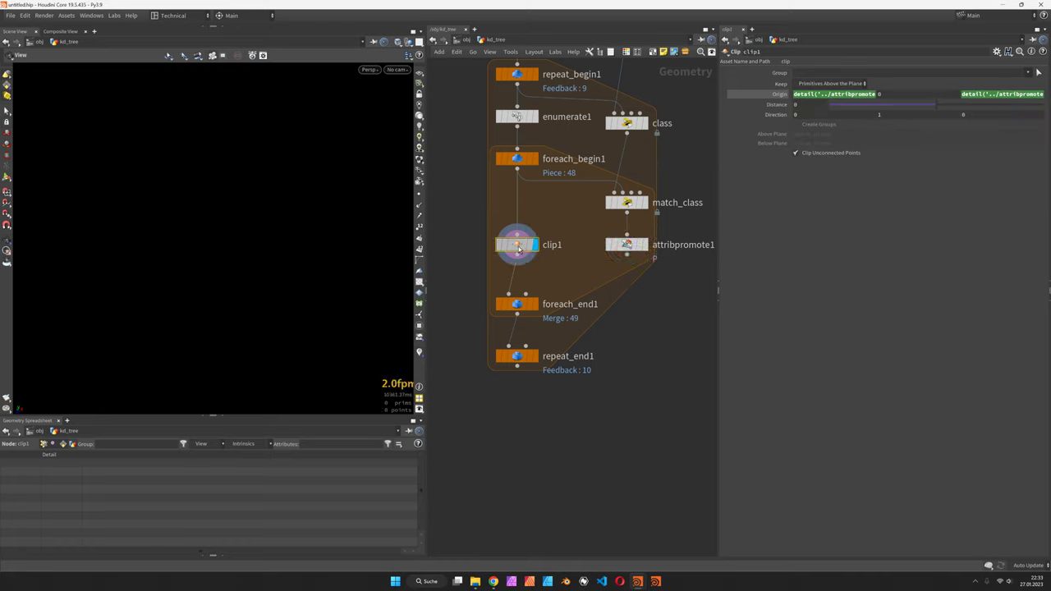
left_click(533, 304)
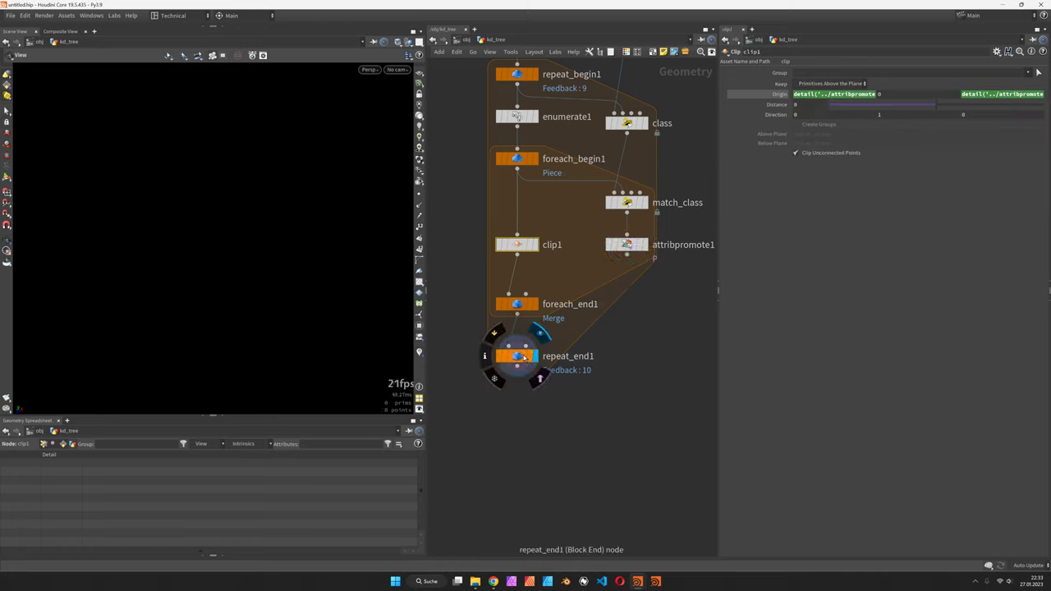
left_click(534, 356)
left_click(517, 245)
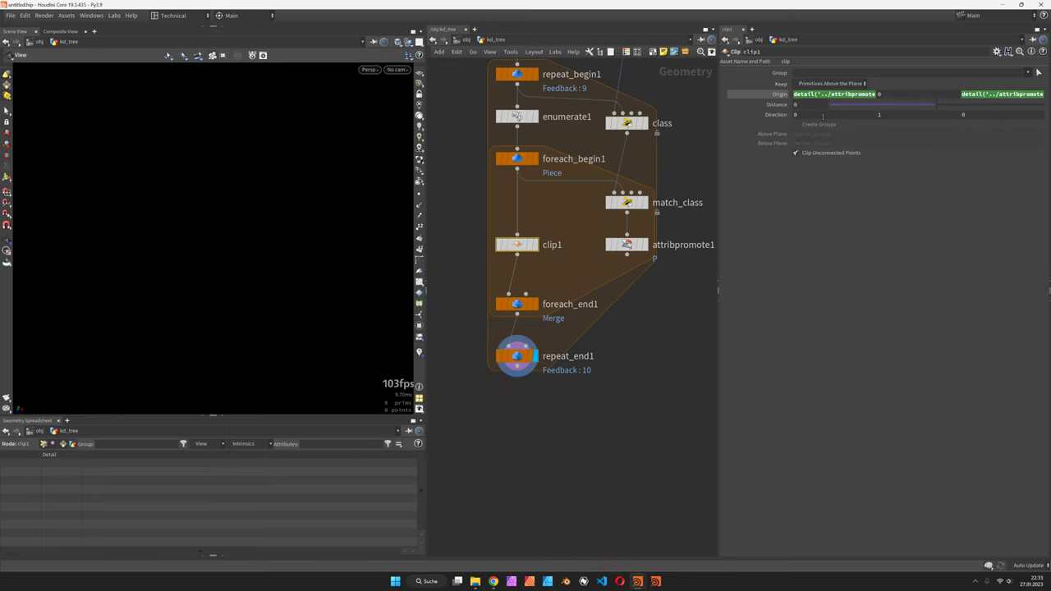
Step: Set clip1 Direction X to 1 and Keep to All Primitives, then interrupt cooking
left_click(823, 115)
type("1")
key("Return")
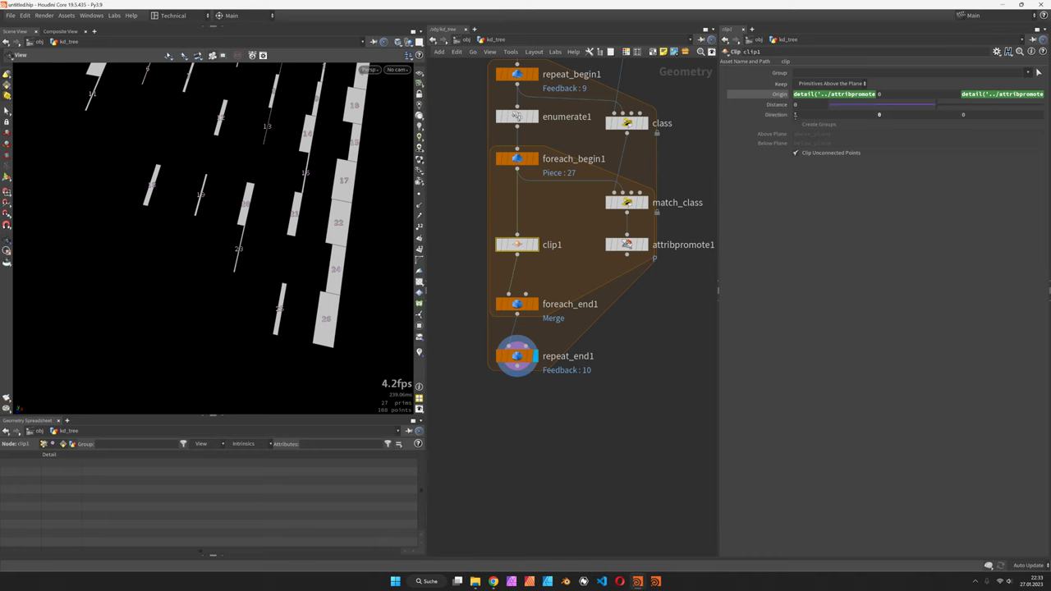
scroll(375, 173, "down", 3)
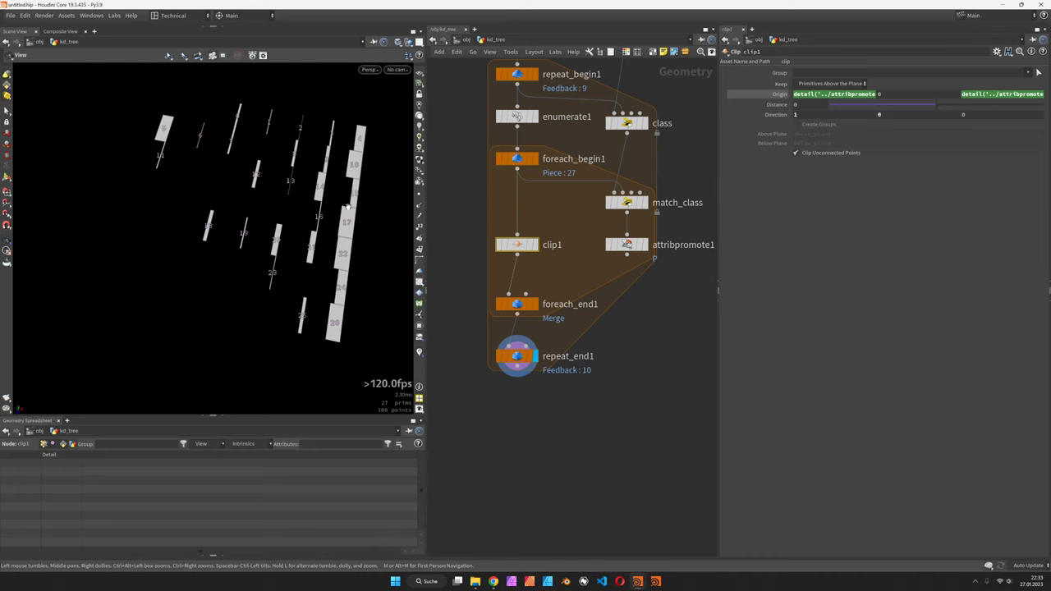
left_click(831, 84)
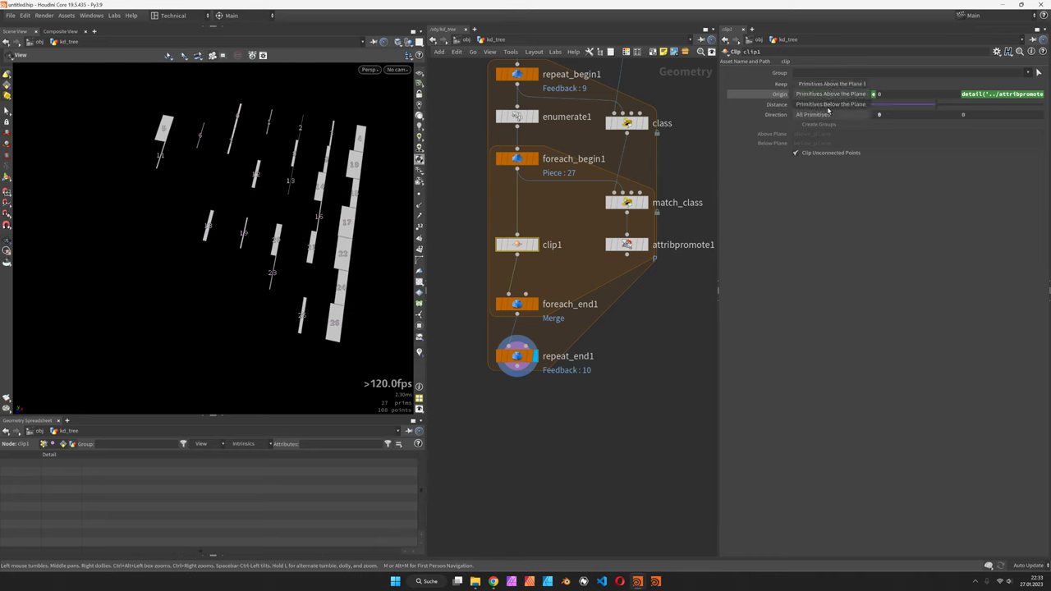
left_click(819, 115)
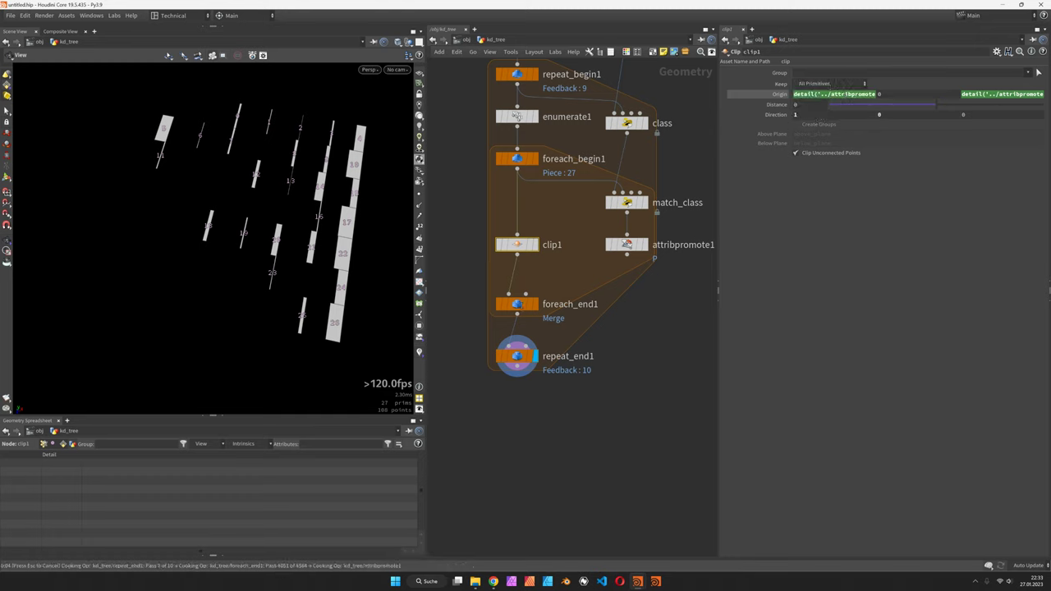
key("Escape")
Step: Lower repeat_end1 Iterations to 1 and hide viewport point numbers
left_click(513, 304)
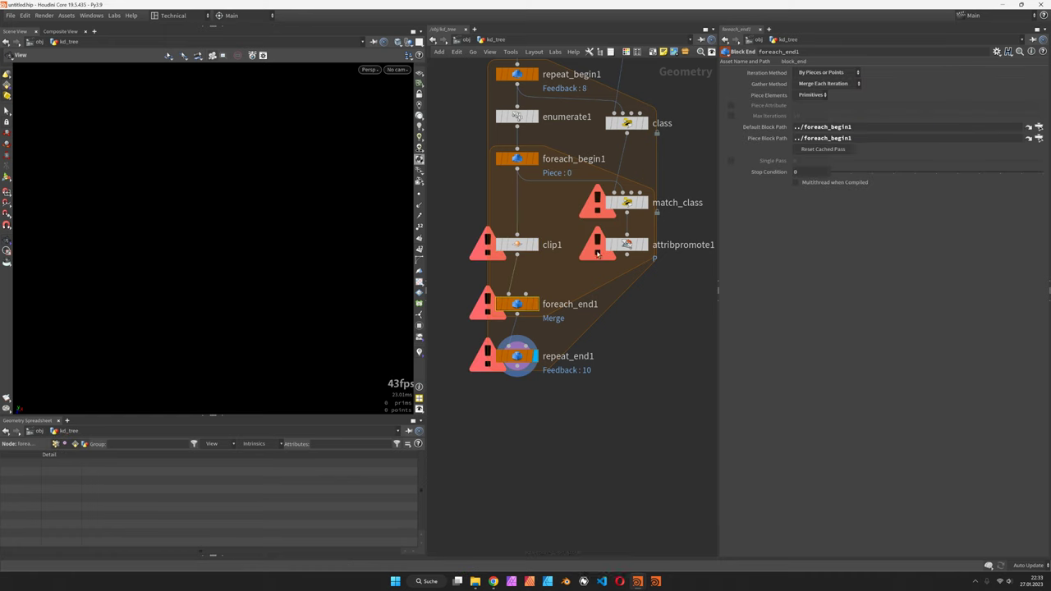
left_click(516, 356)
left_click_drag(1026, 95, 871, 98)
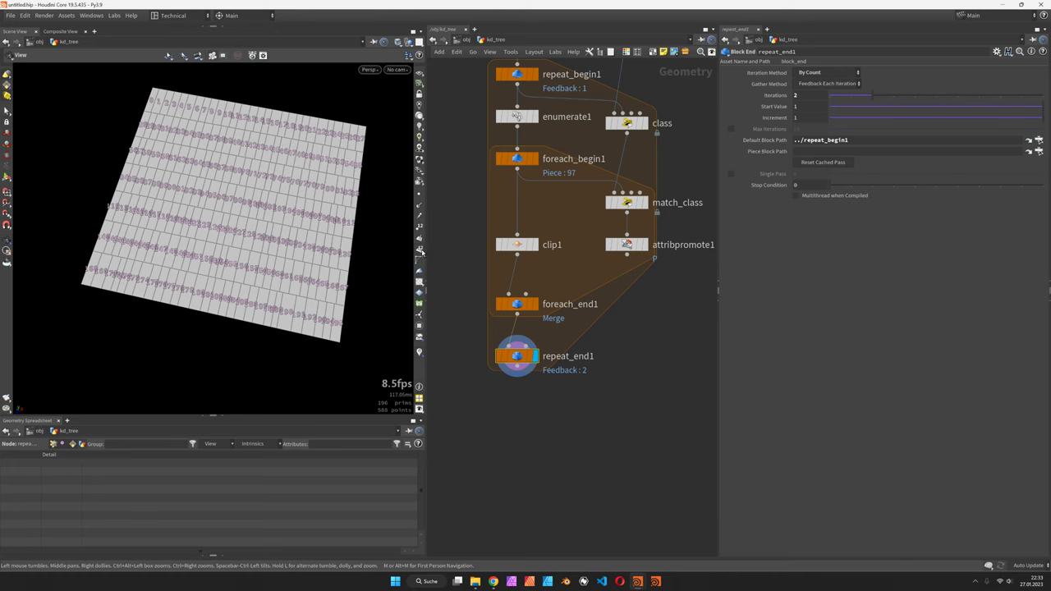
left_click(419, 250)
Step: Set grid1 to 2 rows and 2 columns, then raise repeat_end1 Iterations to 4
scroll(296, 225, "up", 1)
middle_click_drag(573, 181, 582, 293)
left_click(524, 133)
left_click_drag(825, 136, 830, 138)
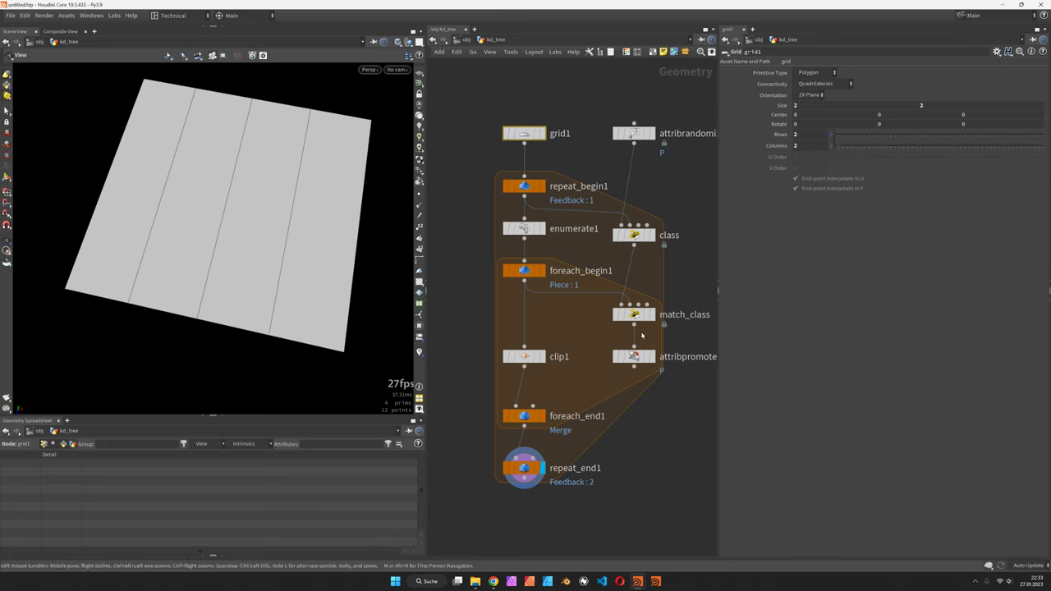
middle_click_drag(492, 411, 473, 312)
left_click(513, 365)
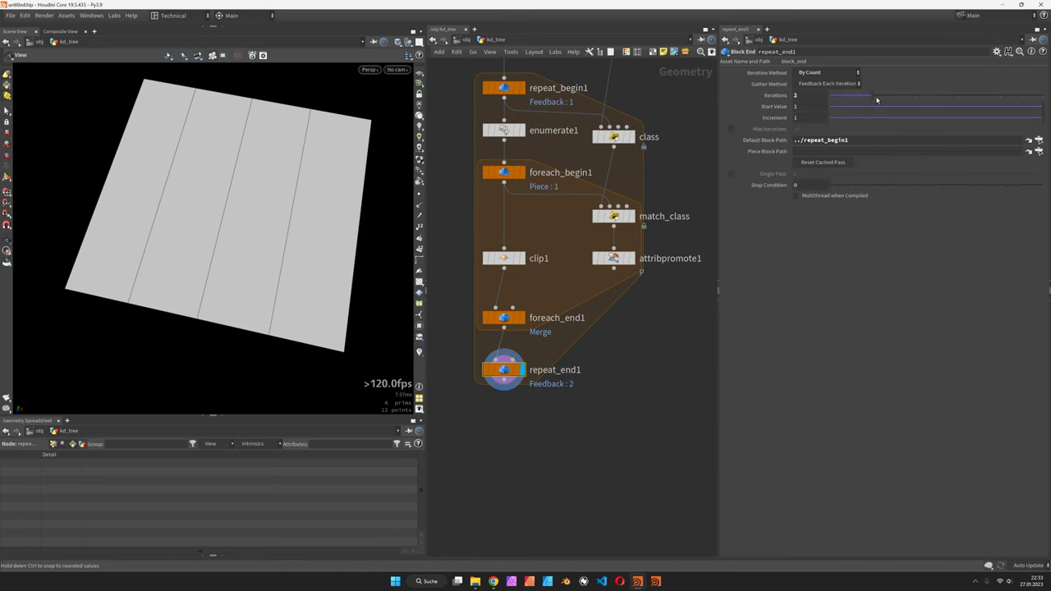
left_click_drag(871, 97, 907, 99)
middle_click_drag(575, 132, 552, 212)
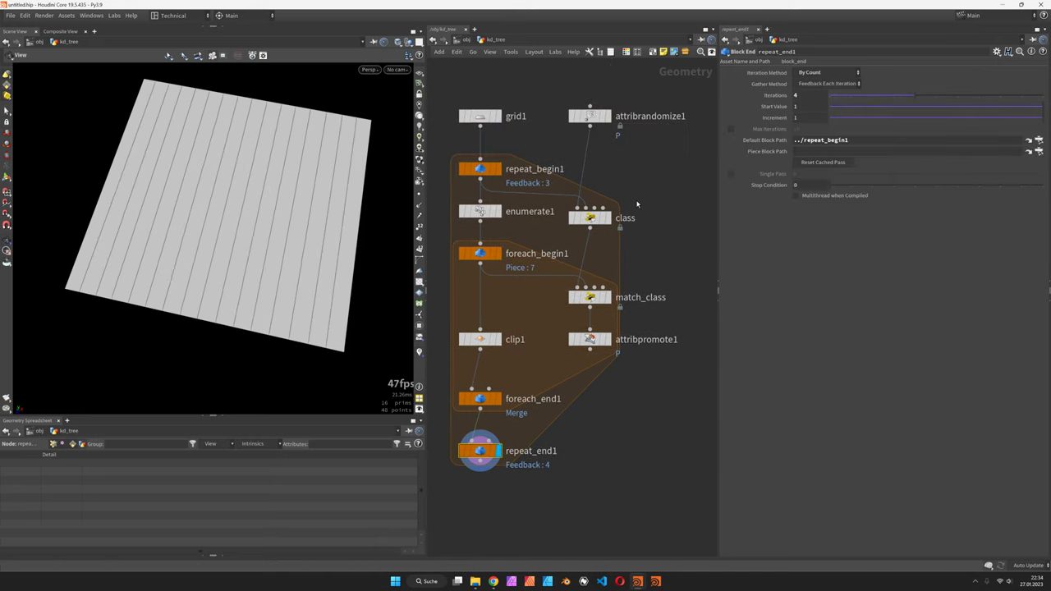
Step: Preview attribrandomize1, class, match_class and attribpromote1, then display repeat_end1 again
left_click(606, 116)
left_click(606, 218)
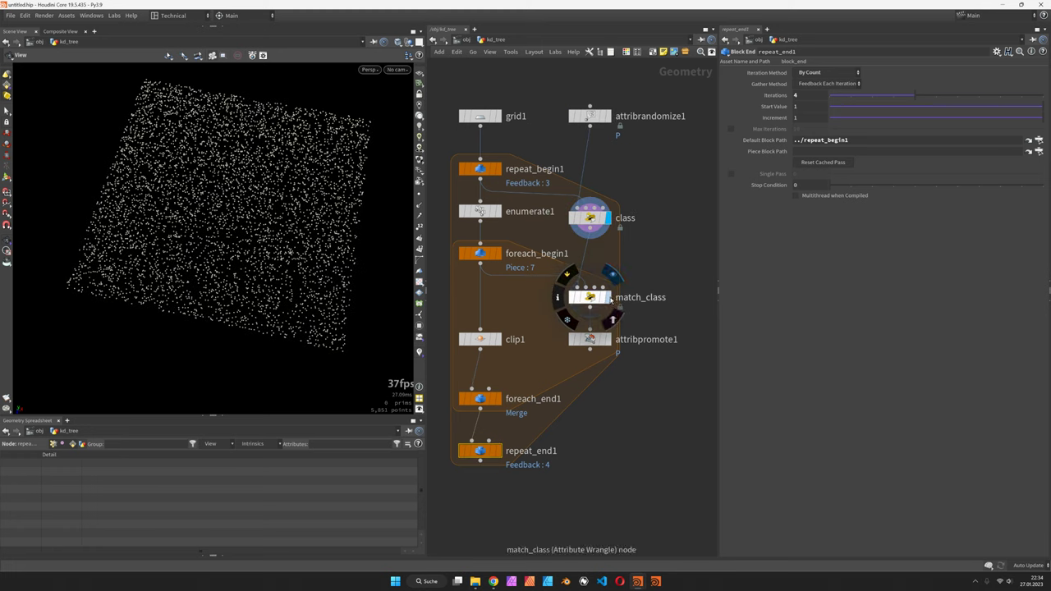
left_click(606, 297)
left_click(606, 339)
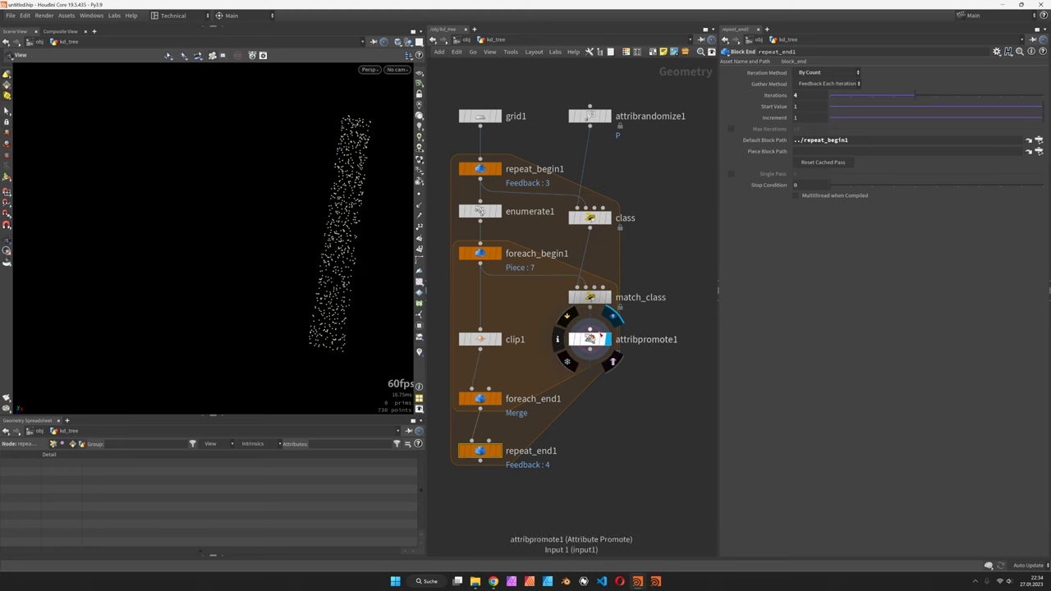
left_click(497, 451)
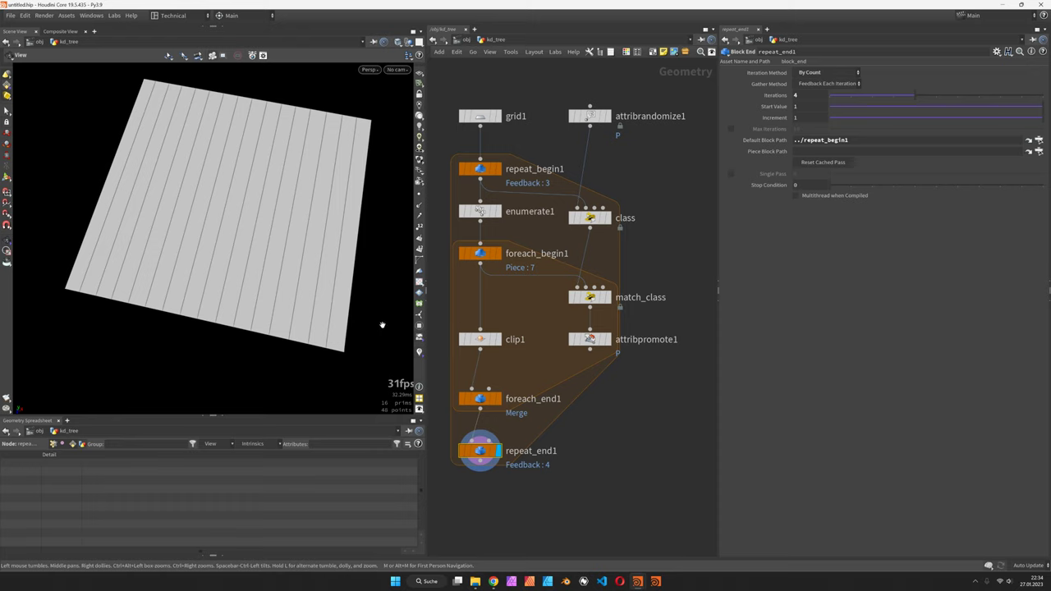
Step: Set clip1's Direction to 0, 0, 1 so it cuts along Z
left_click(480, 339)
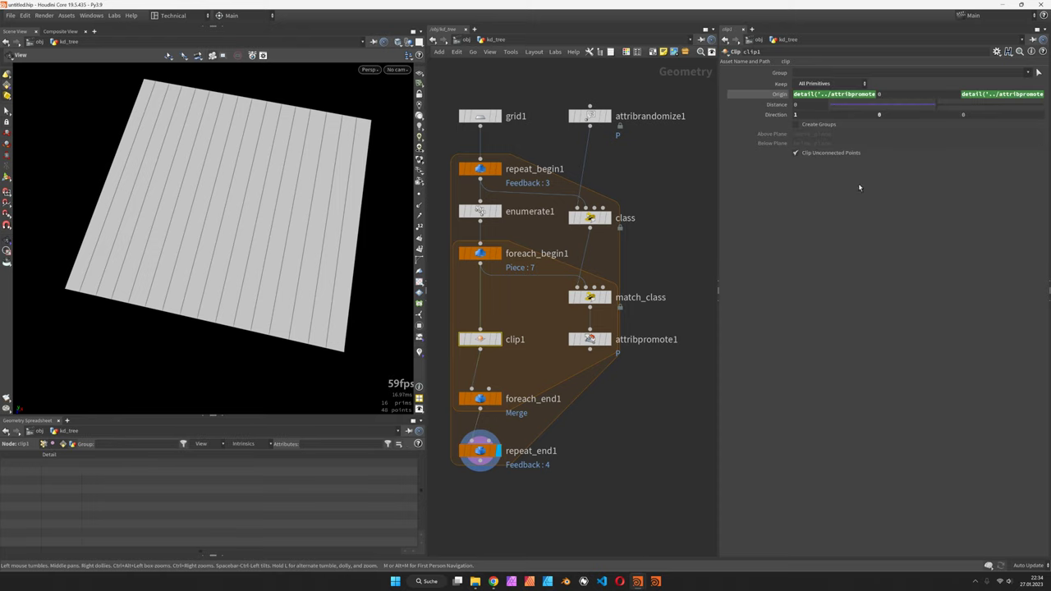
left_click(805, 115)
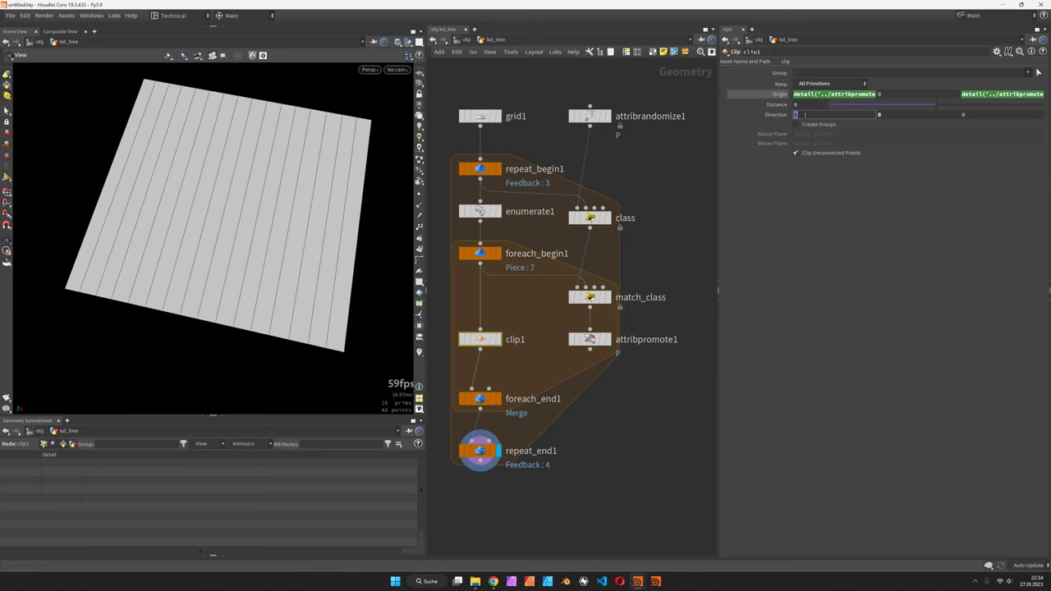
type("0")
key("Tab")
key("Tab")
type("1")
key("Return")
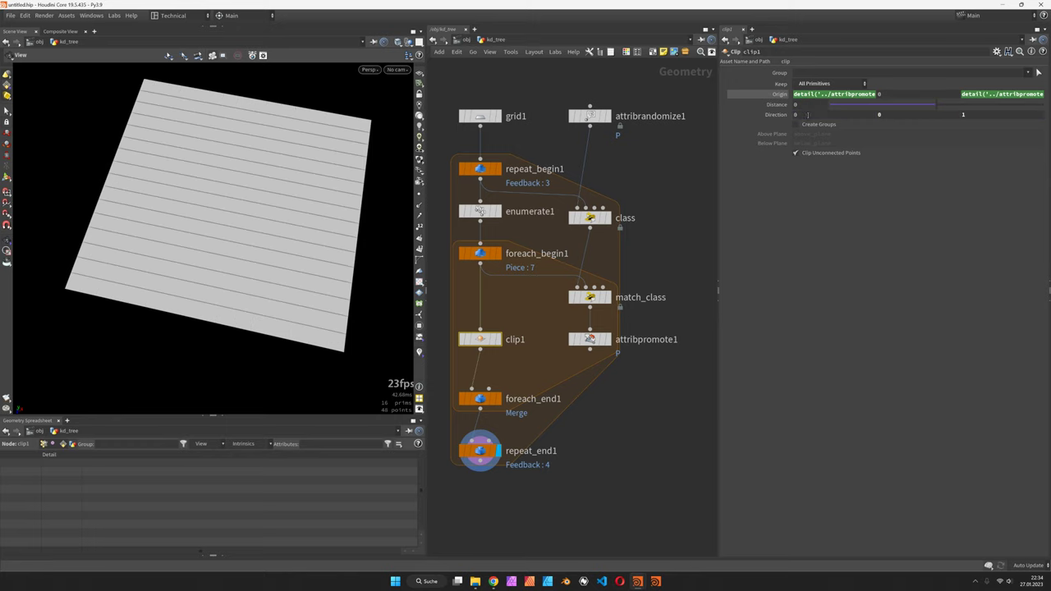
Step: Add a metadata node from repeat_begin1 and name it meta1
left_click(480, 169)
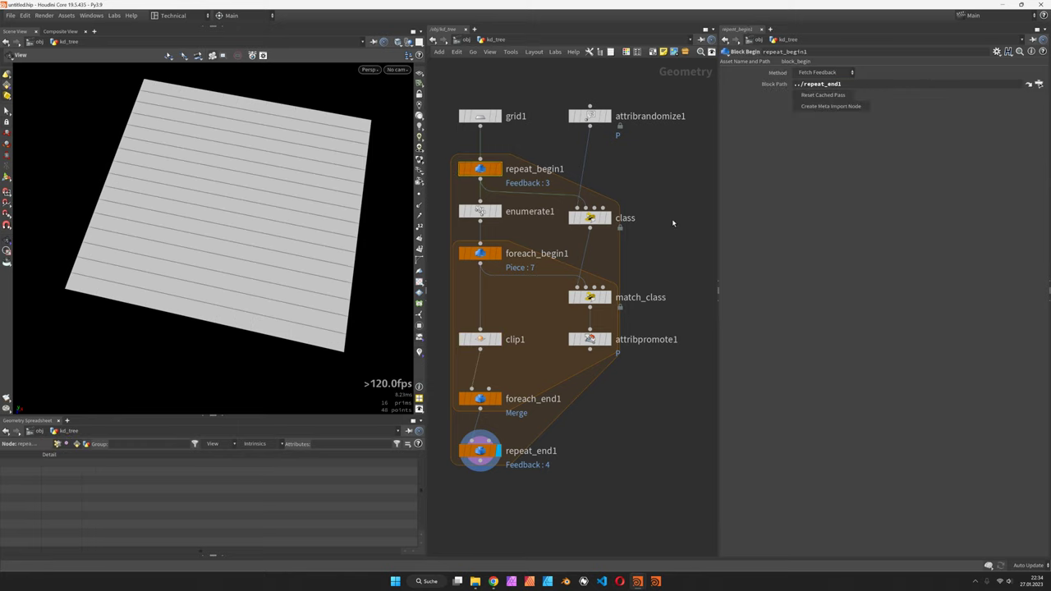
left_click(837, 107)
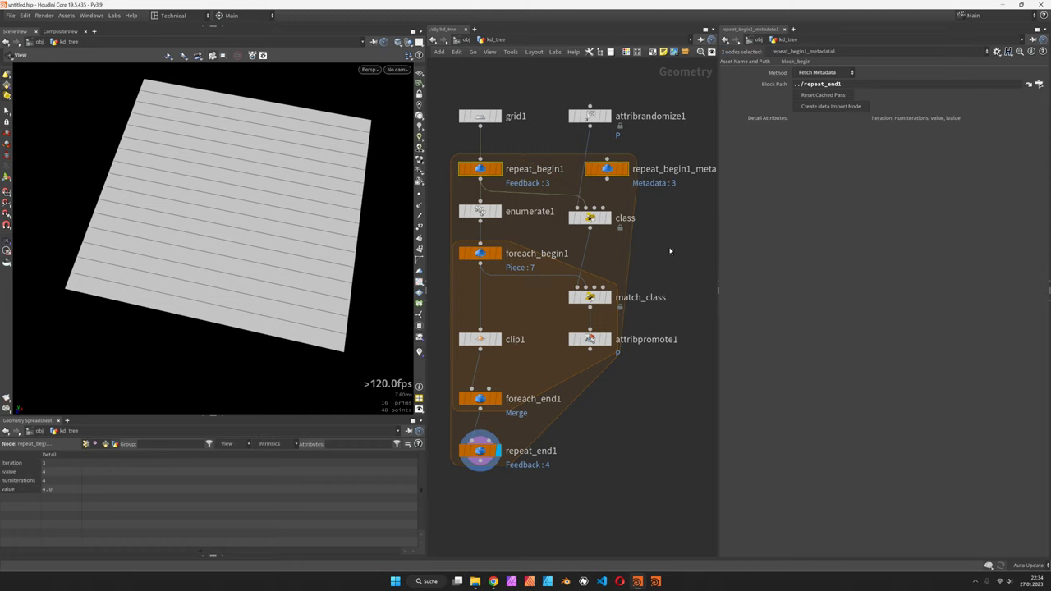
type("meta1")
key("Return")
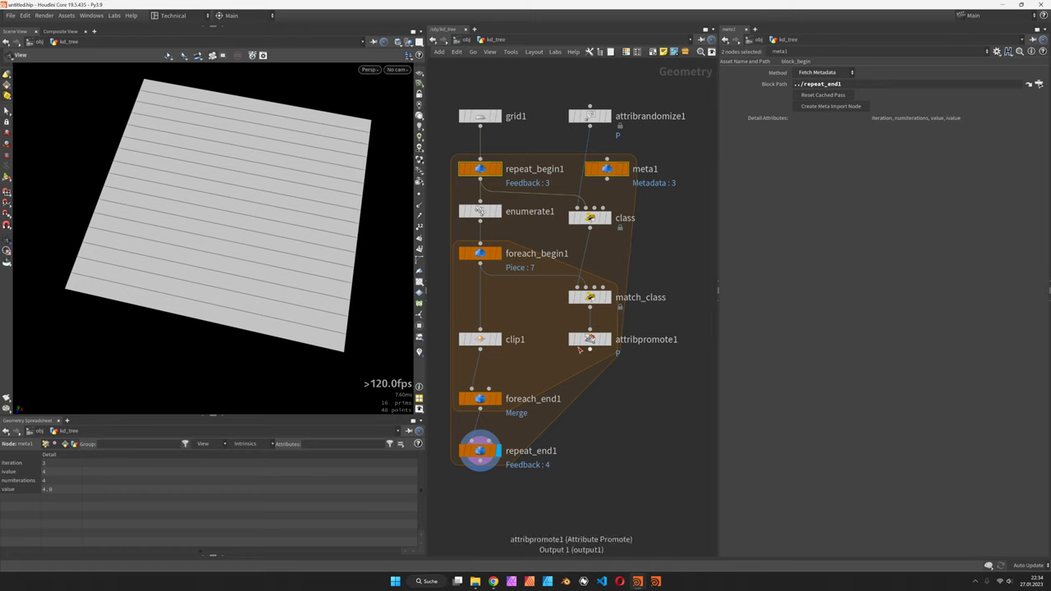
Step: Drive clip1's Direction with detail('../meta1','iteration',0)%2==0 and %2==1 expressions
left_click(482, 340)
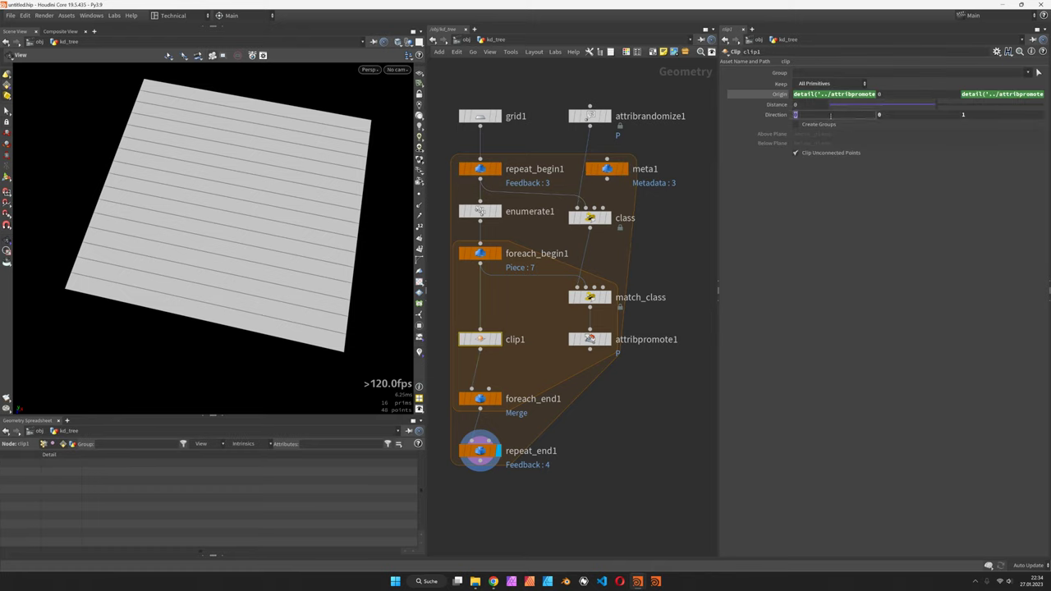
type("detail")
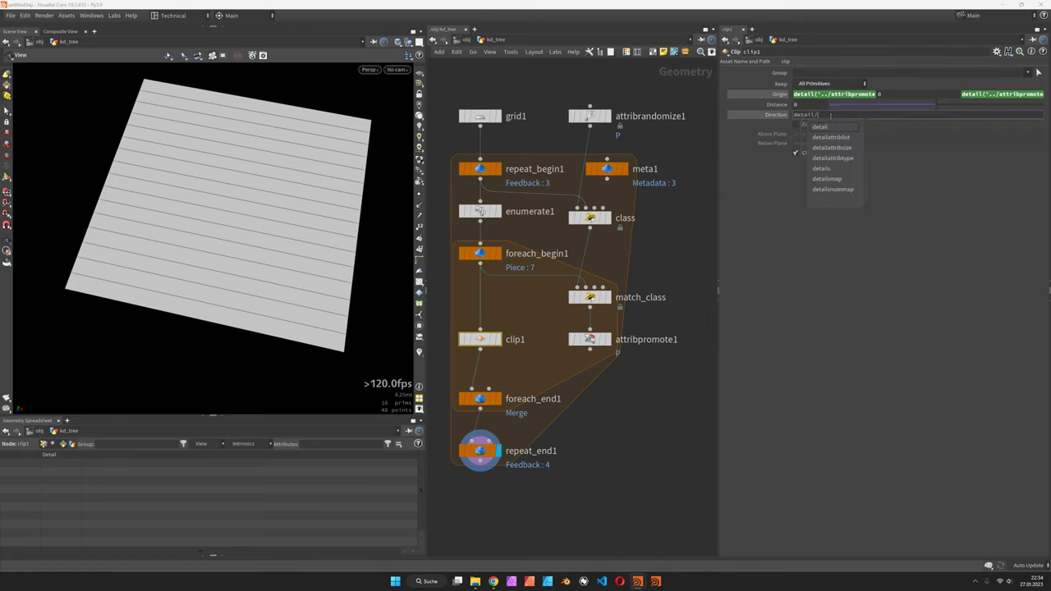
type("('../meta1', 'iteration', 0")
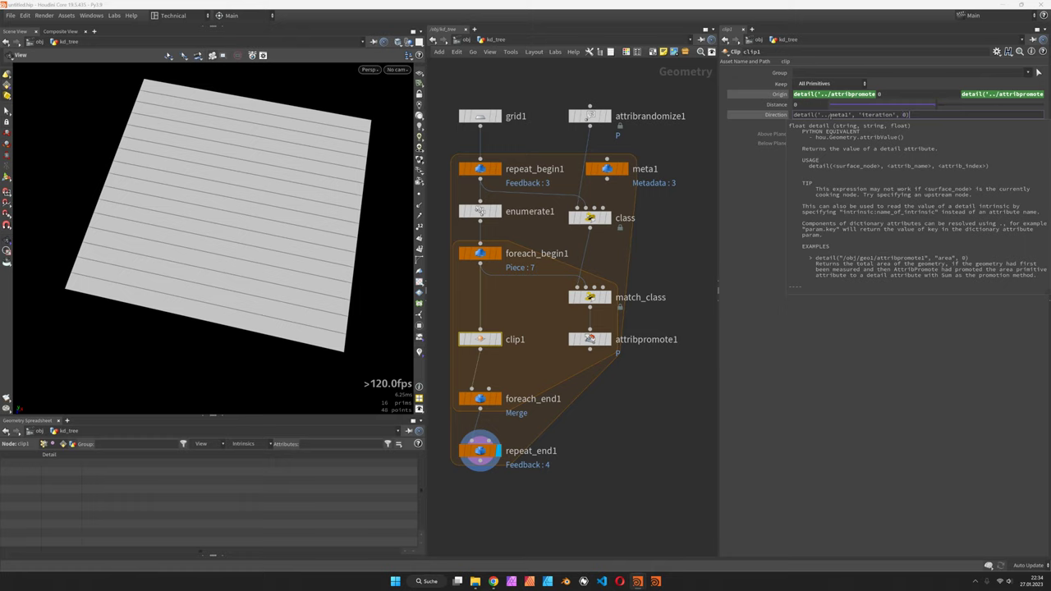
key("Return")
left_click(914, 115)
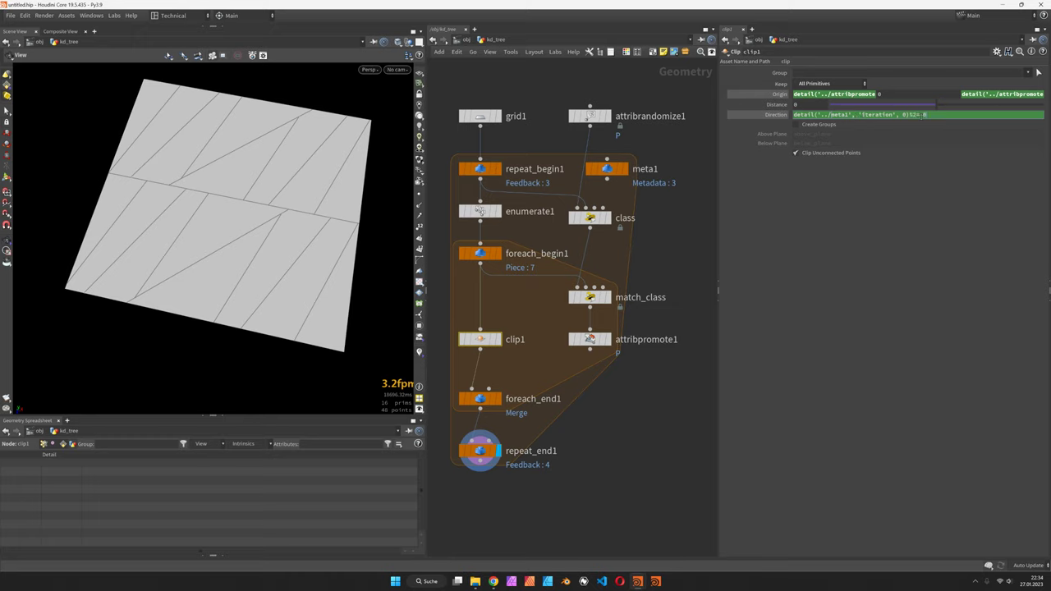
key("Return")
left_click(859, 115)
type("0")
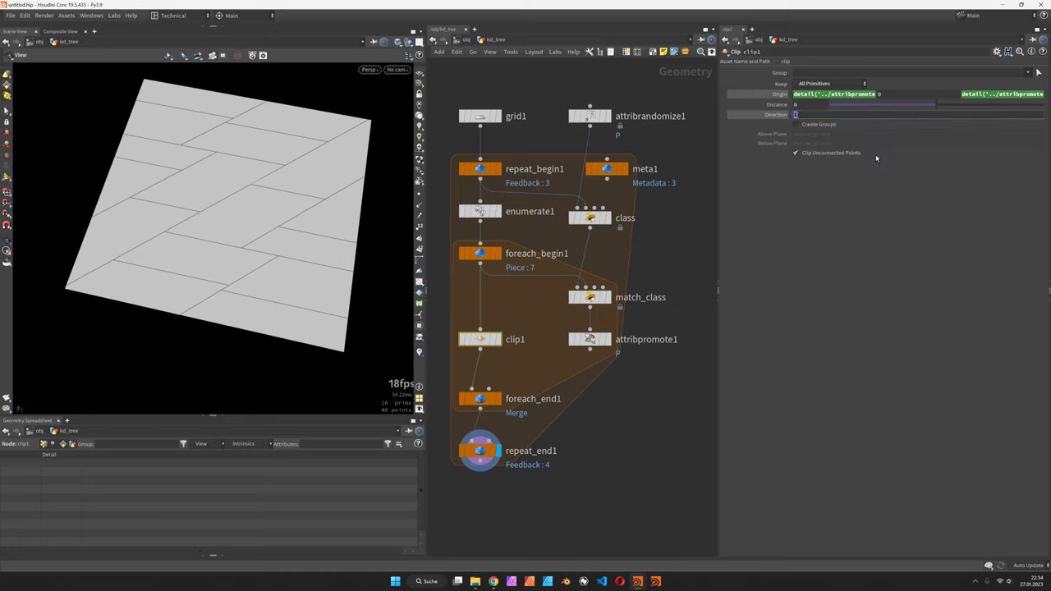
key("Return")
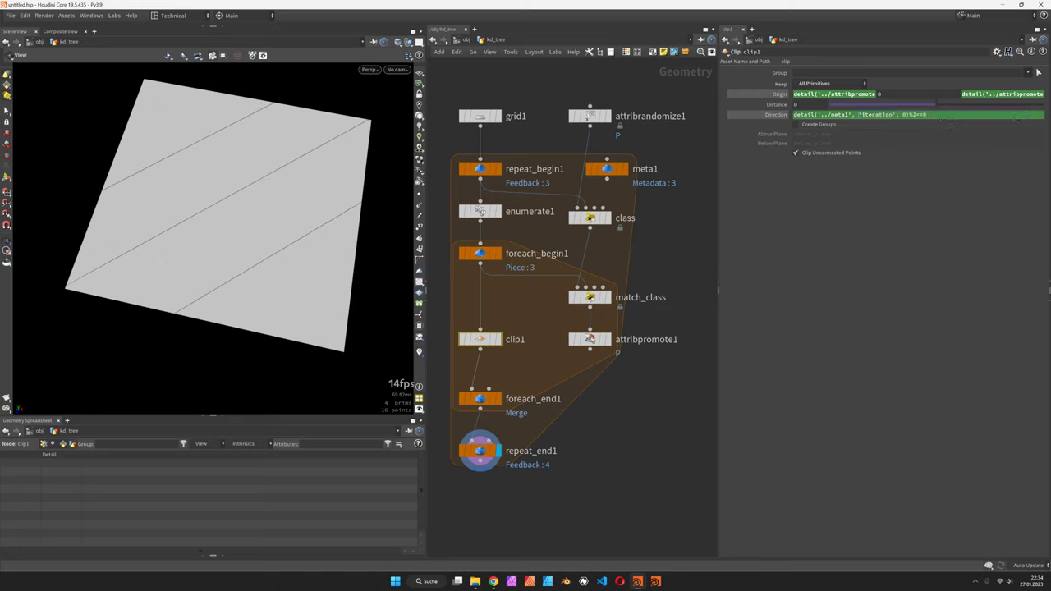
key("Return")
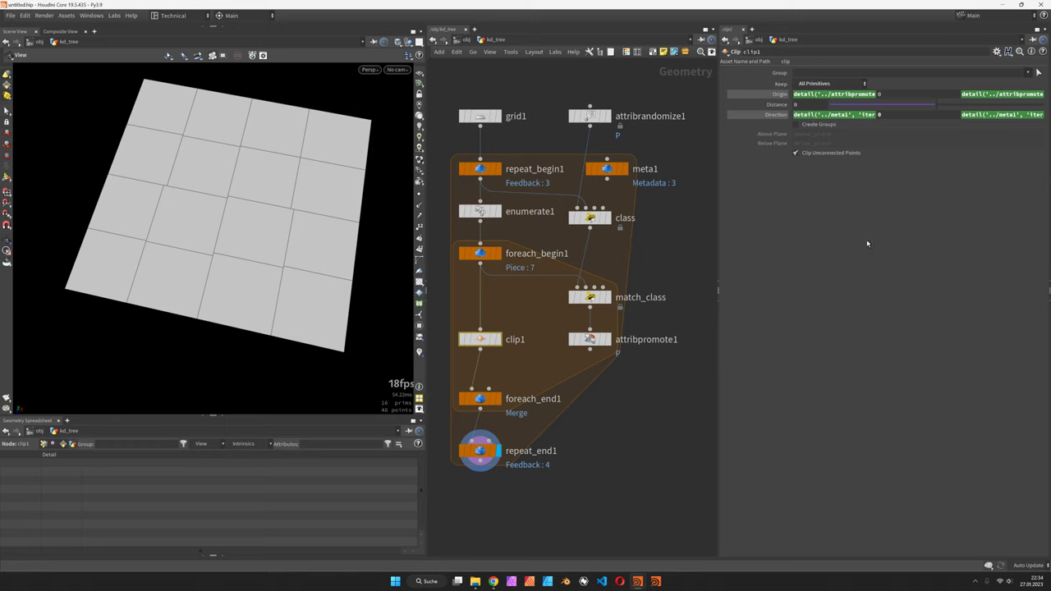
left_click(1014, 117)
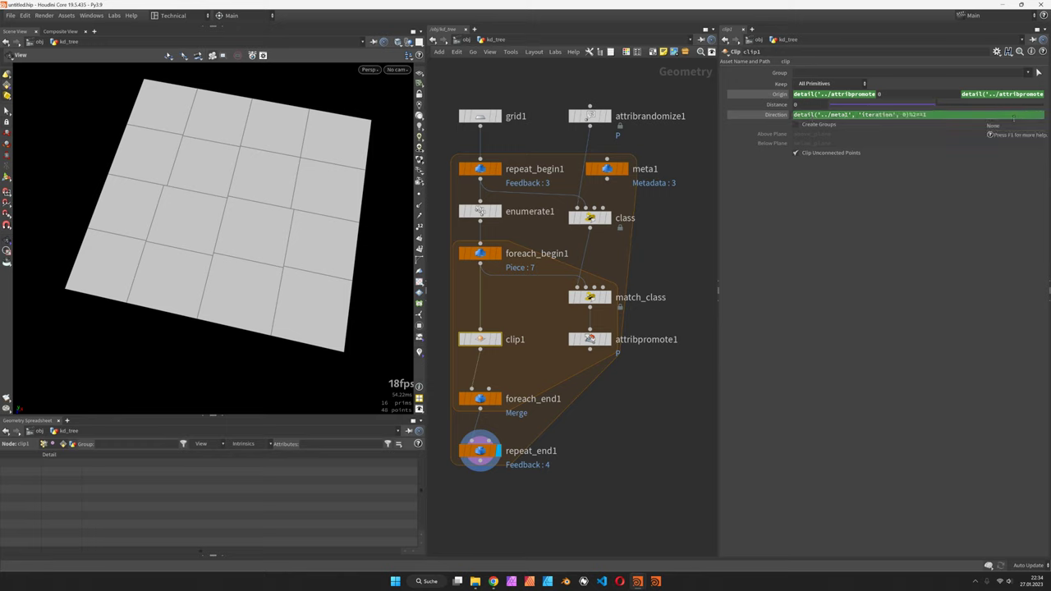
Step: Change attribrandomize1's value to 161 and preview the new random points
left_click(933, 238)
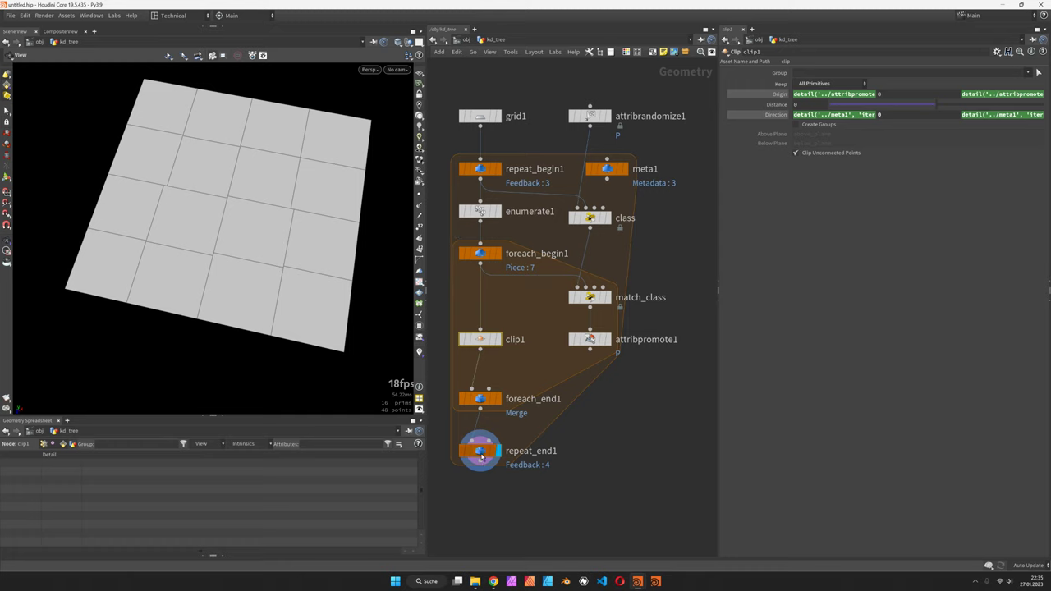
left_click(603, 119)
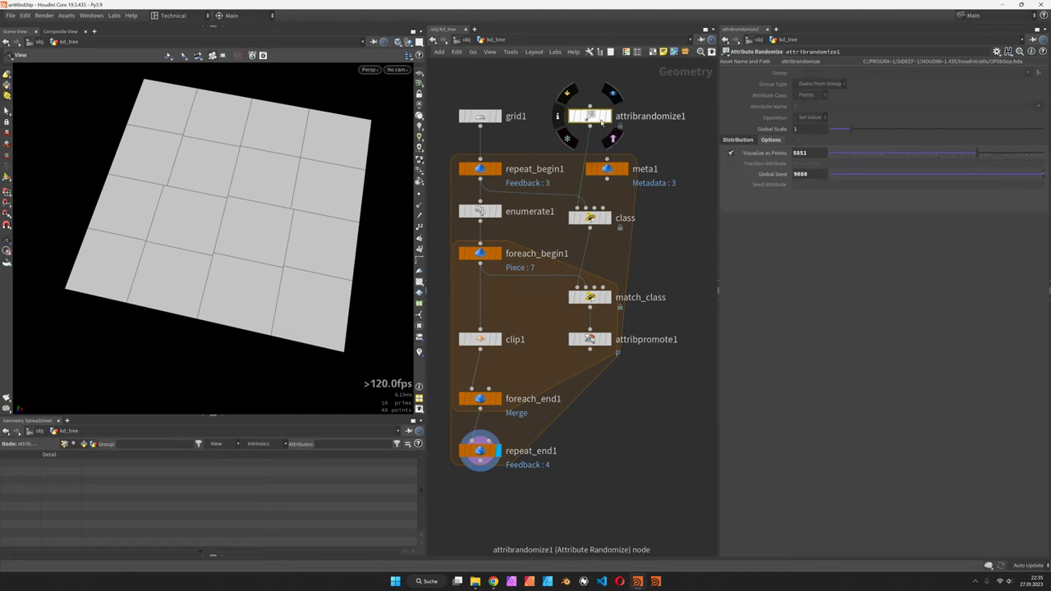
left_click(894, 153)
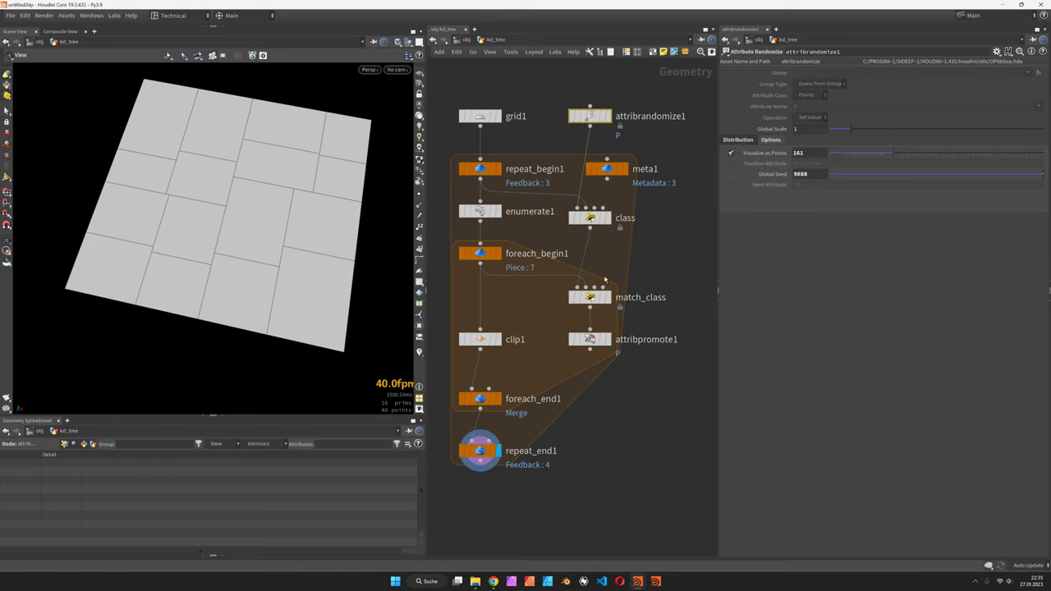
left_click(607, 115)
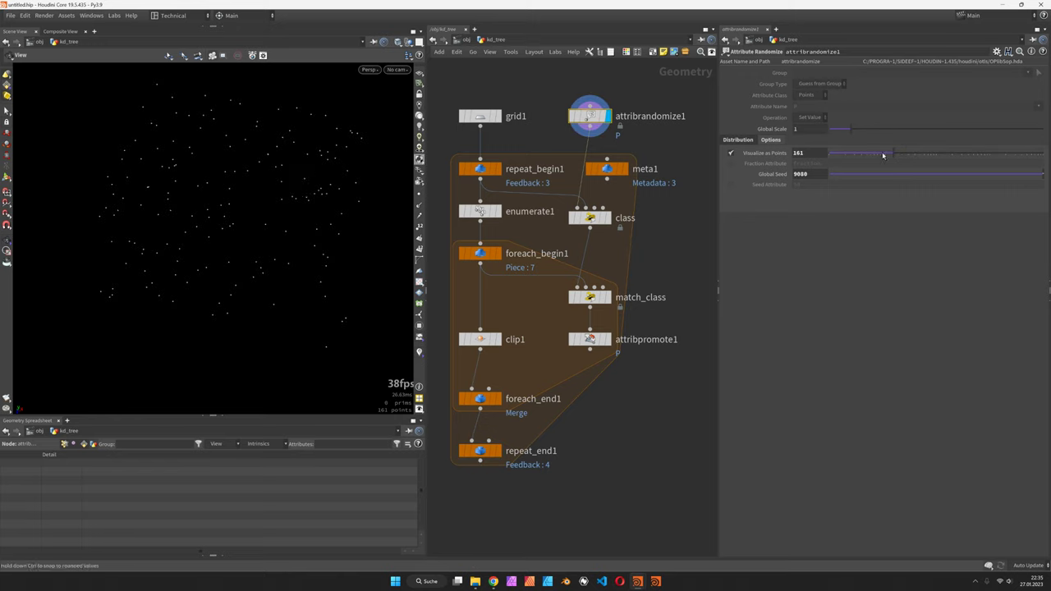
Step: Display repeat_end1 and raise its Iterations to 10
left_click(497, 399)
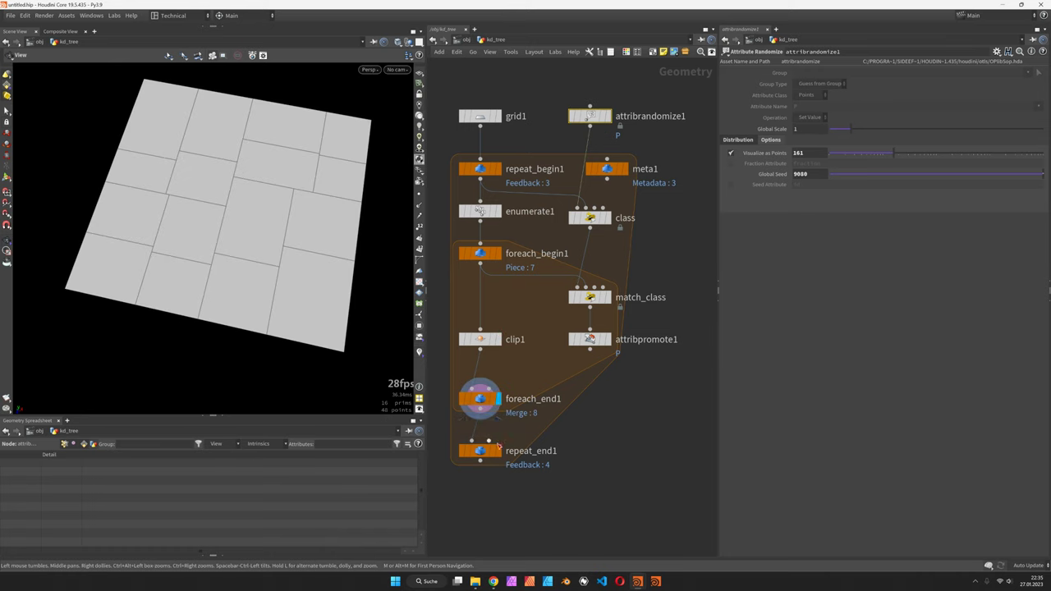
left_click(496, 450)
left_click_drag(914, 97, 1047, 101)
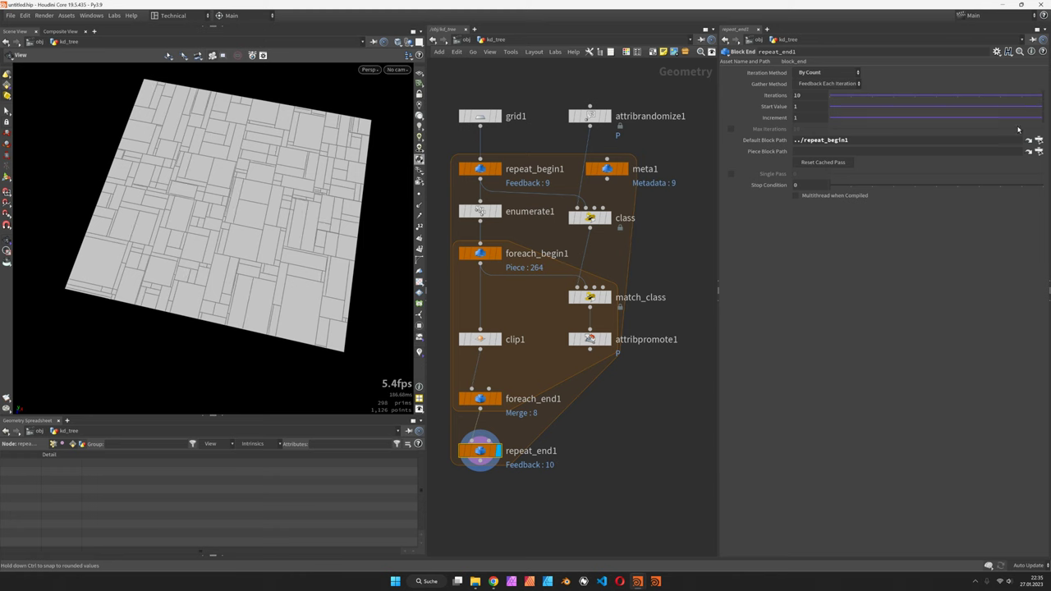
middle_click_drag(637, 497, 664, 417)
Step: Add an Attribute Adjust Color below repeat_end1 with Primitive class and Random pattern
key("Tab")
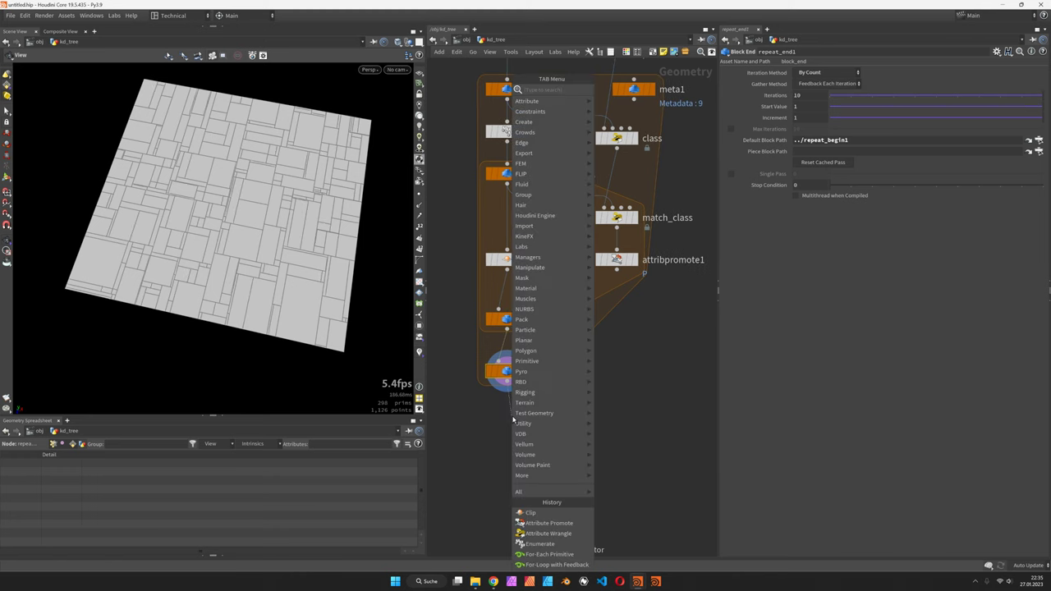
type("acolor")
key("Return")
left_click(512, 418)
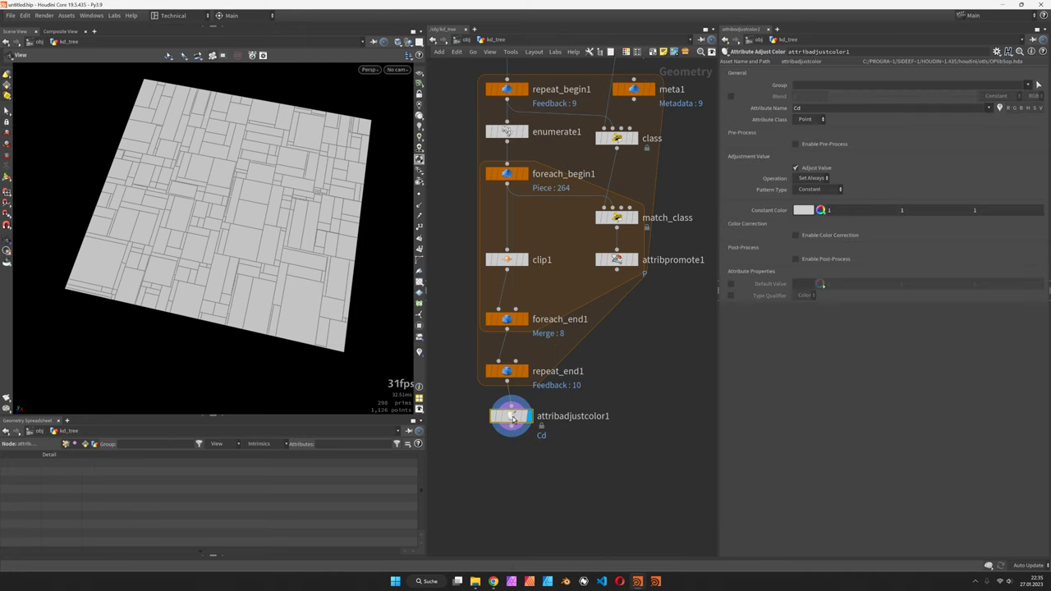
left_click(805, 119)
left_click(812, 131)
left_click(817, 190)
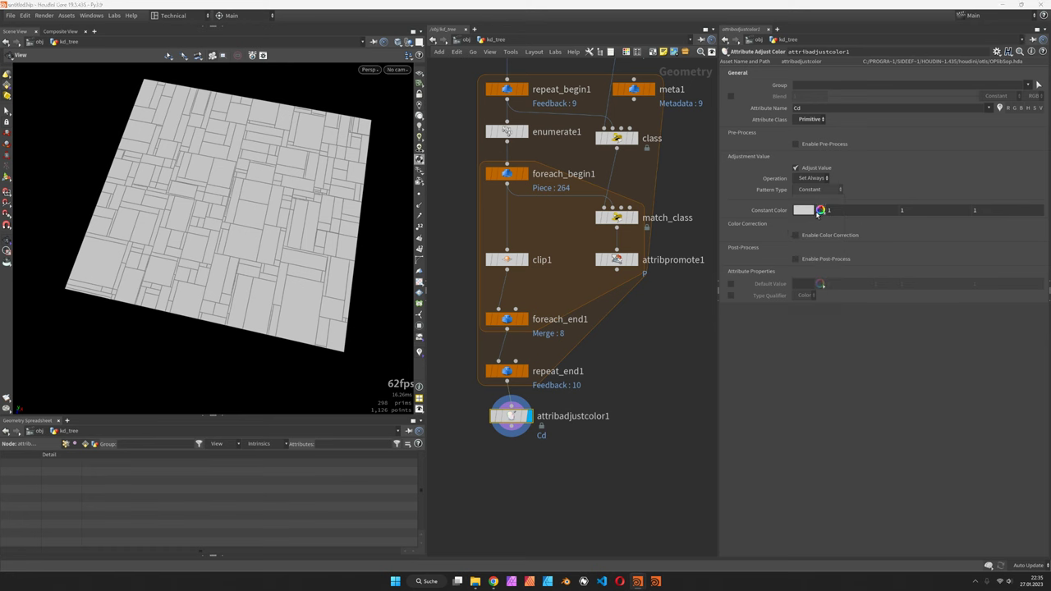
left_click(808, 209)
left_click_drag(511, 417, 506, 421)
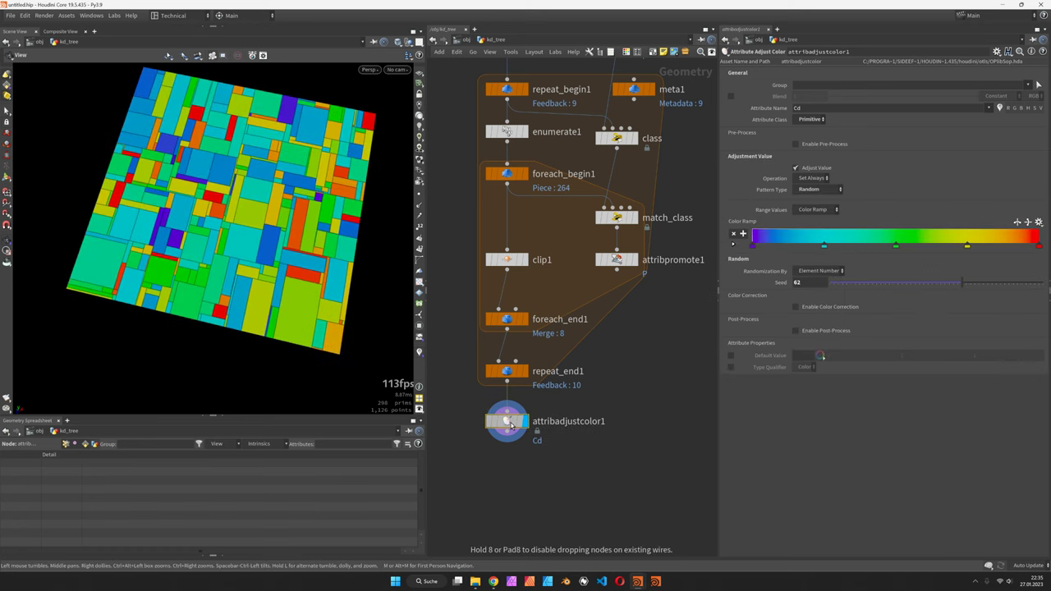
middle_click_drag(659, 166, 593, 335)
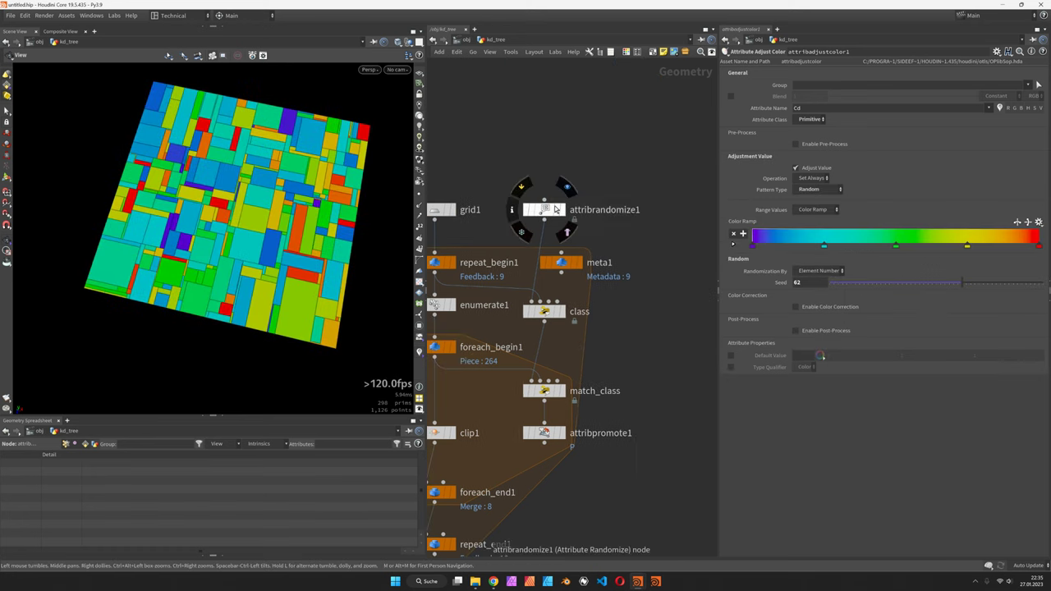
left_click_drag(541, 206, 523, 151)
Step: Add a circle1 node, display it, and set its Orientation to ZX Plane
key("Tab")
type("circle")
key("Return")
left_click(617, 186)
left_click(623, 153)
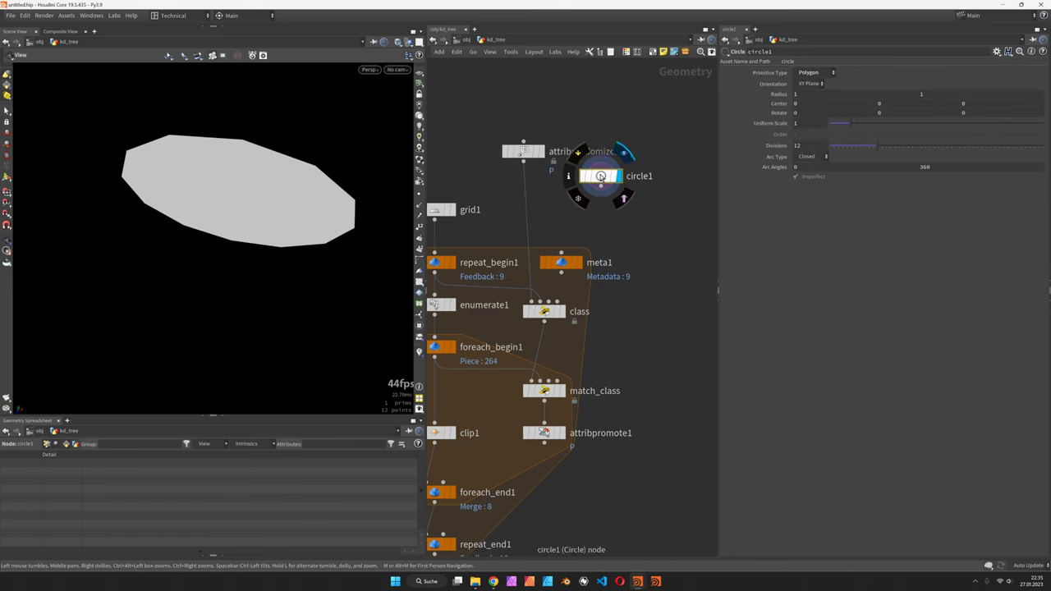
left_click(813, 83)
left_click(809, 107)
Step: Wire circle1 into the class node's first input and raise its divisions to 50
left_click_drag(532, 302, 550, 217)
left_click_drag(332, 225, 317, 203)
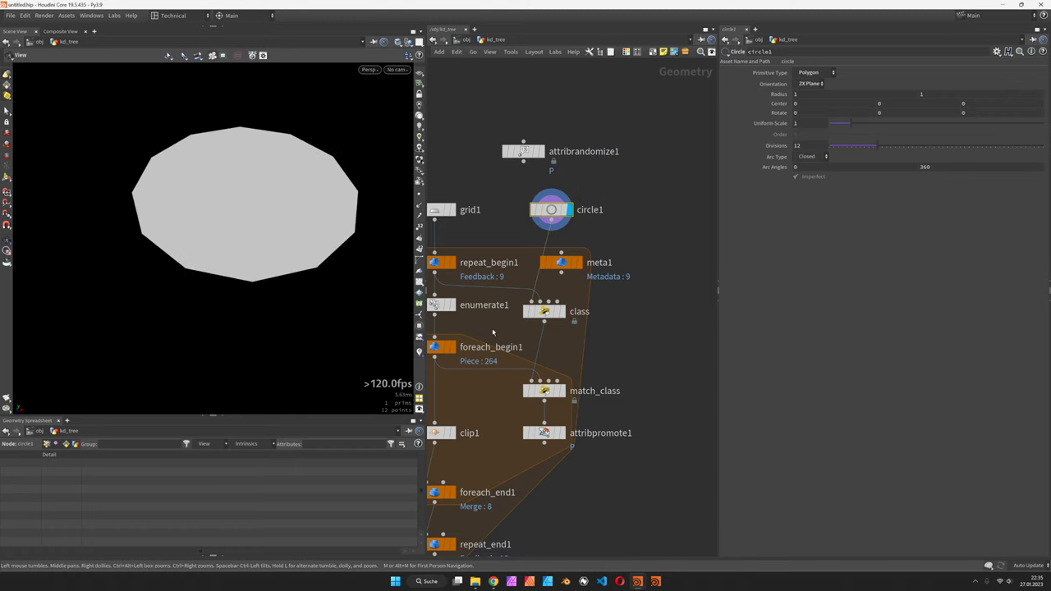
key("h")
left_click_drag(877, 146, 1043, 146)
middle_click_drag(602, 492, 577, 380)
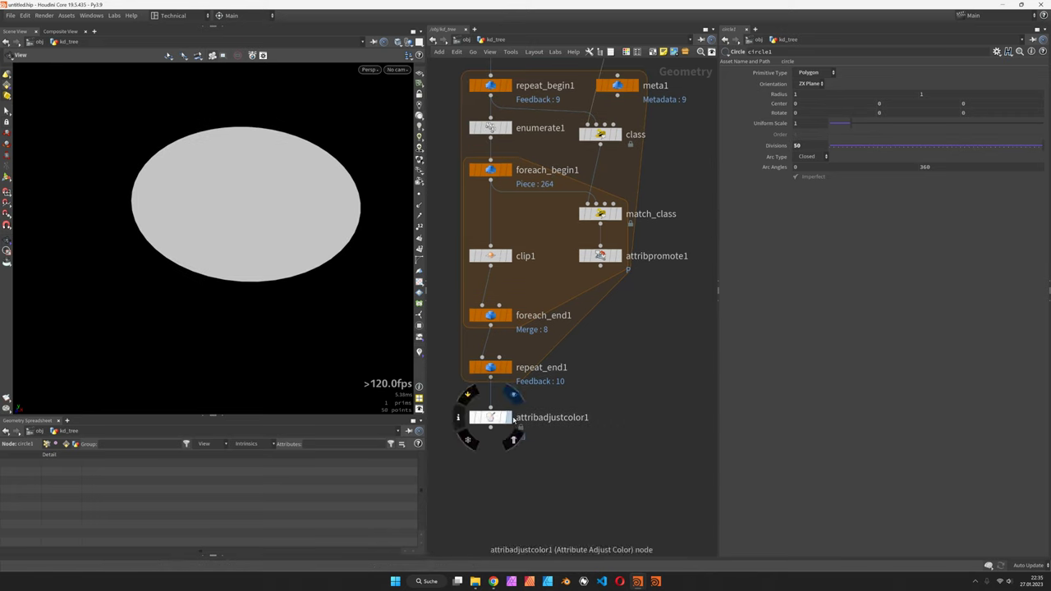
left_click(508, 418)
Step: Shrink circle1's Uniform Scale to 0.64 and compare it with the coloured KD-tree result
middle_click_drag(524, 184, 480, 352)
left_click_drag(238, 247, 200, 240)
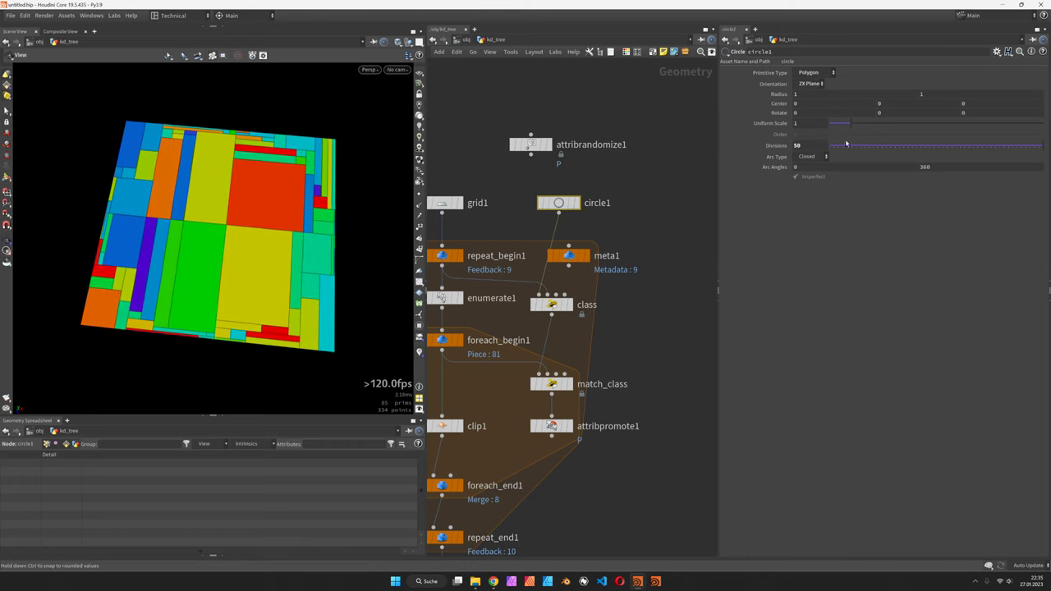
left_click_drag(848, 124, 844, 128)
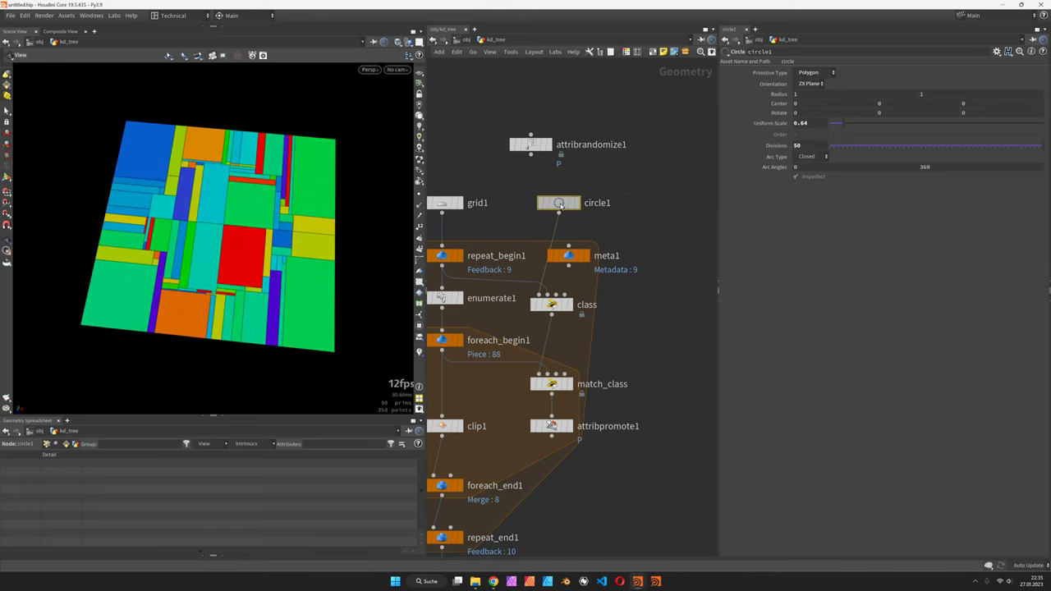
left_click_drag(565, 204, 575, 188)
left_click(585, 185)
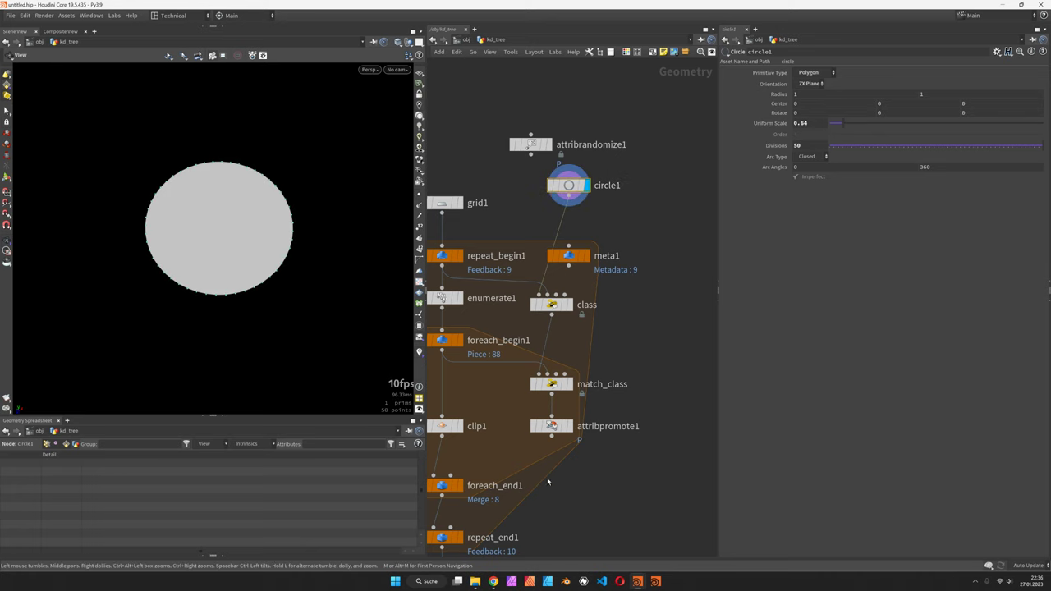
middle_click_drag(548, 482, 548, 348)
left_click(511, 454)
middle_click_drag(572, 92, 570, 215)
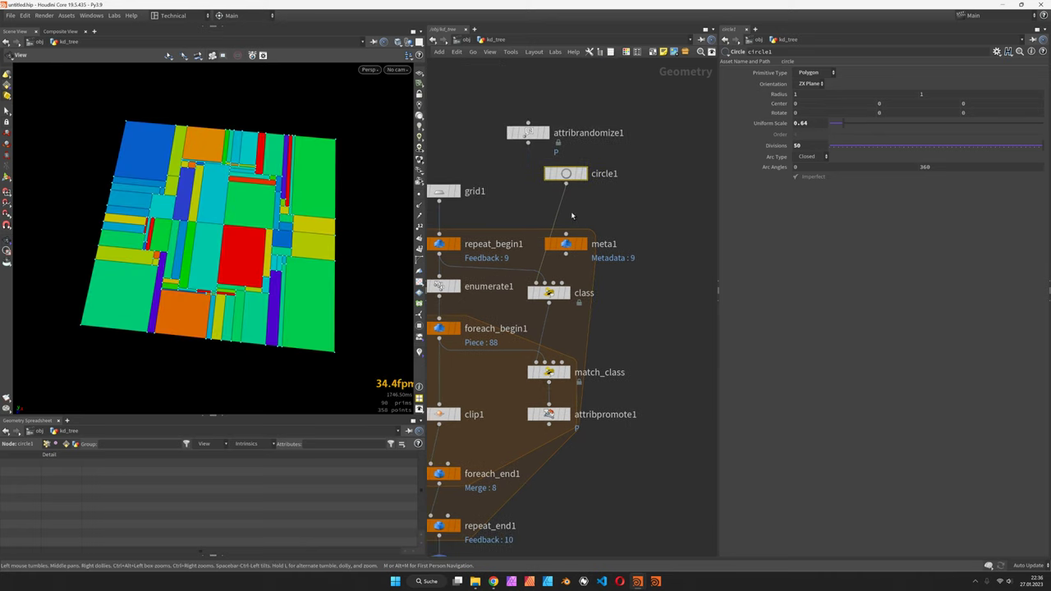
Step: Set the circle Divisions to 120 and zoom in on the coloured ring pattern
left_click(811, 149)
key("Return")
scroll(318, 206, "up", 3)
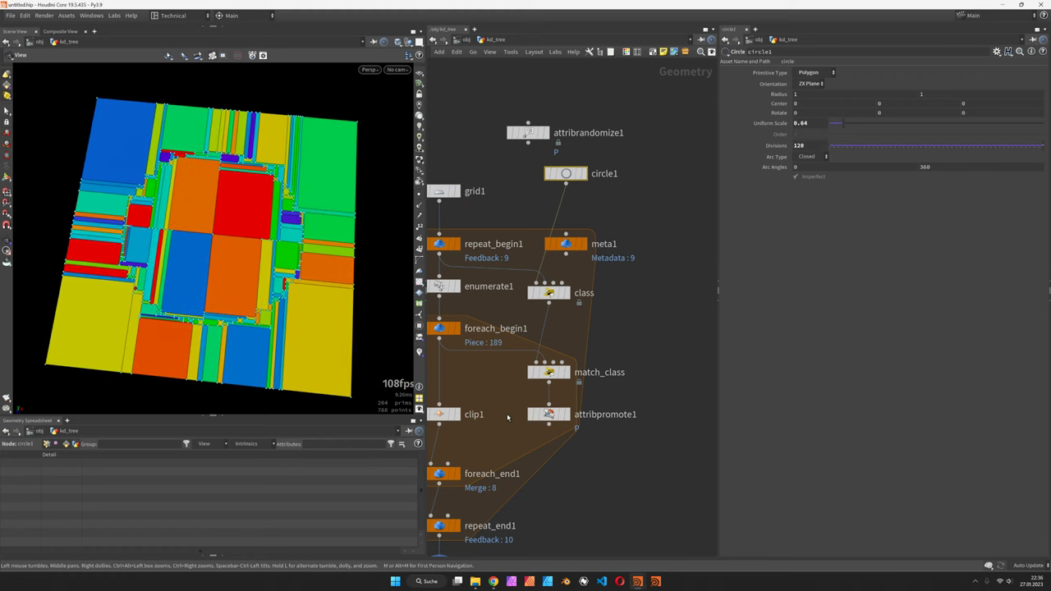
middle_click_drag(462, 206, 468, 91)
scroll(464, 362, "up", 2)
left_click(460, 422)
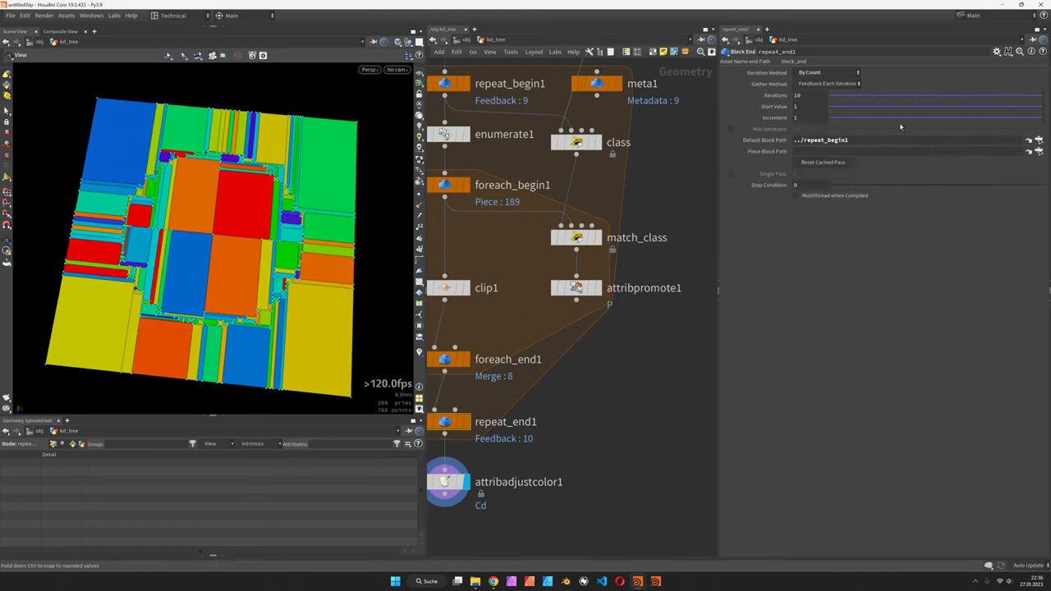